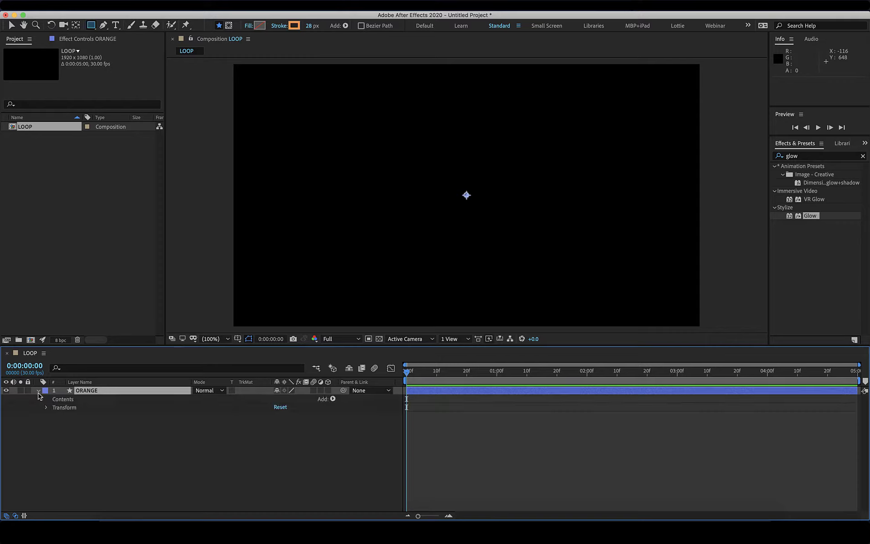
Add an ellipse path and a stroke to the contents of the ORANGE shape layer.
{"action": "left_click", "coordinate": [333, 399]}
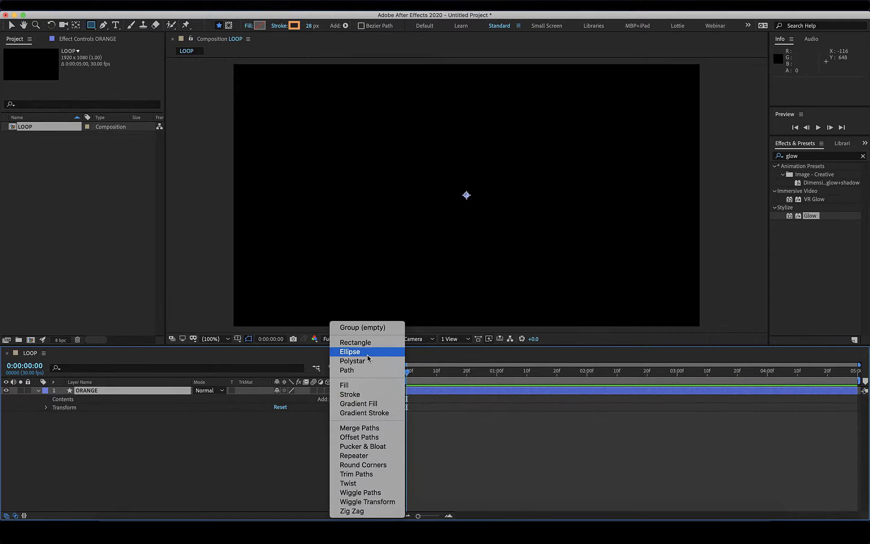
{"action": "left_click", "coordinate": [352, 351]}
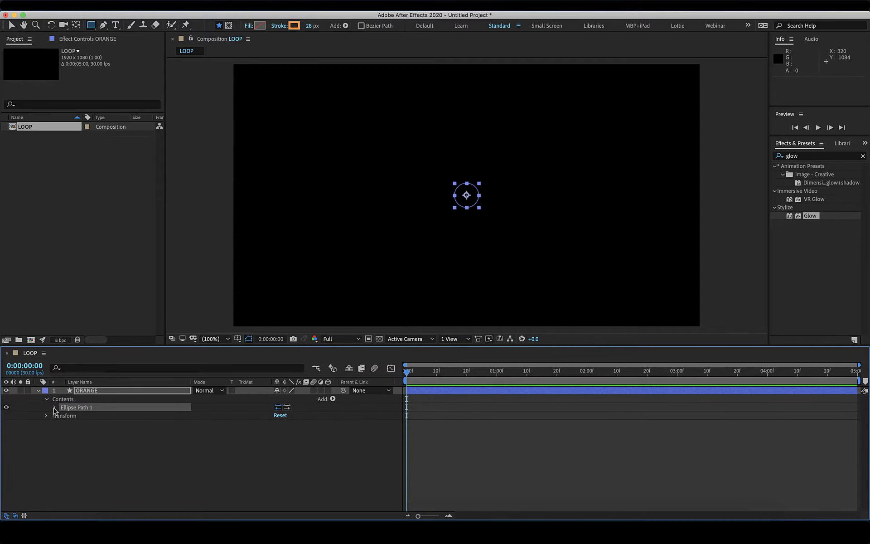
{"action": "left_click", "coordinate": [55, 408]}
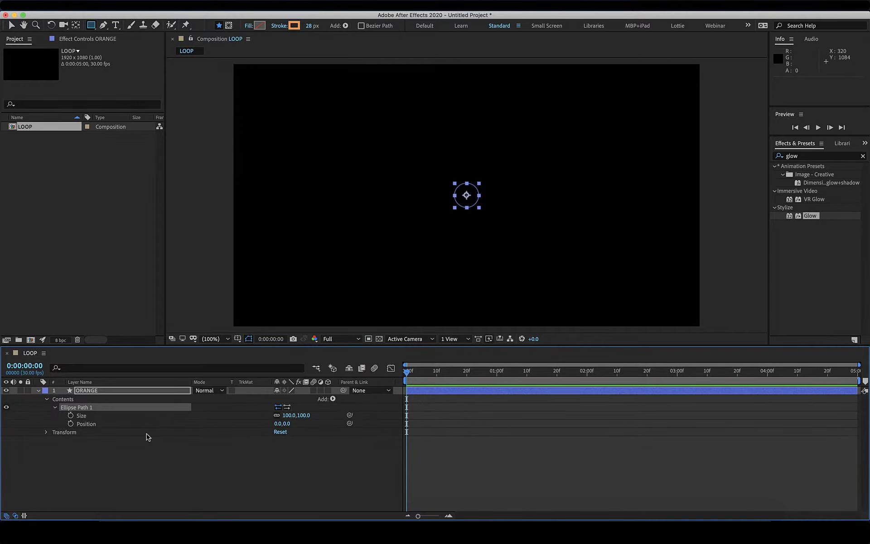
{"action": "left_click", "coordinate": [333, 400]}
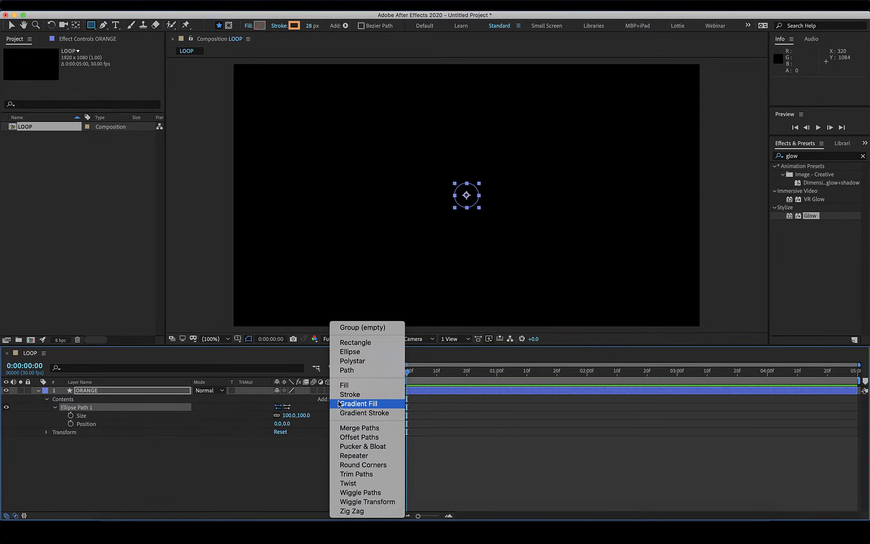
{"action": "left_click", "coordinate": [344, 394]}
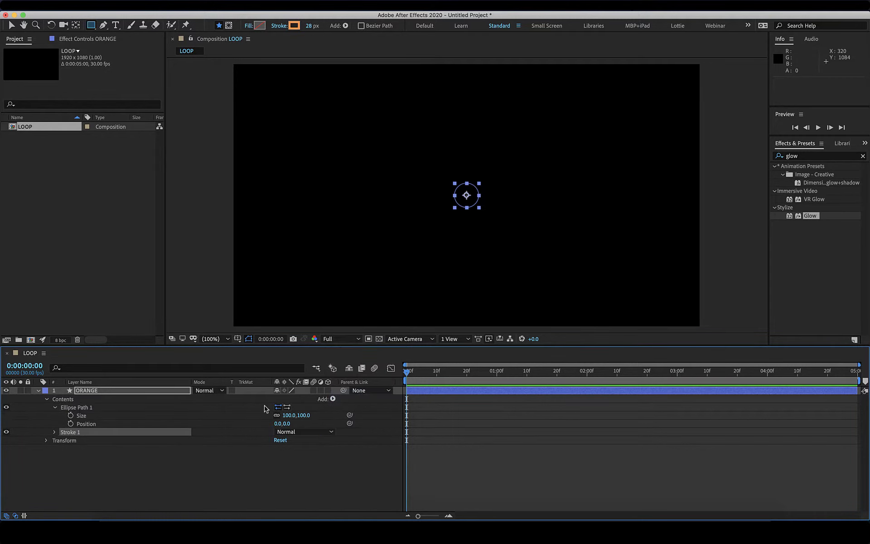
Set the stroke width of the ellipse to 20.
{"action": "left_click", "coordinate": [55, 433]}
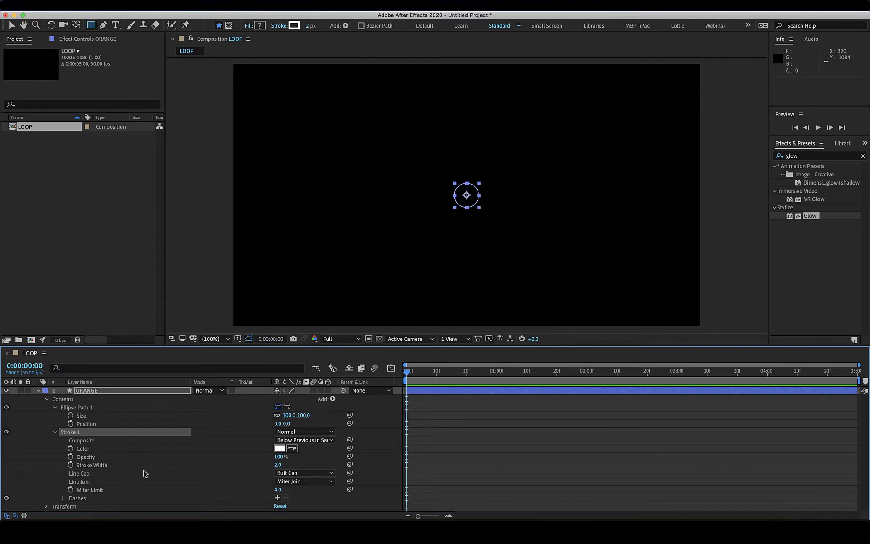
{"action": "left_click", "coordinate": [276, 466]}
{"action": "type", "text": "20"}
{"action": "key", "text": "Return"}
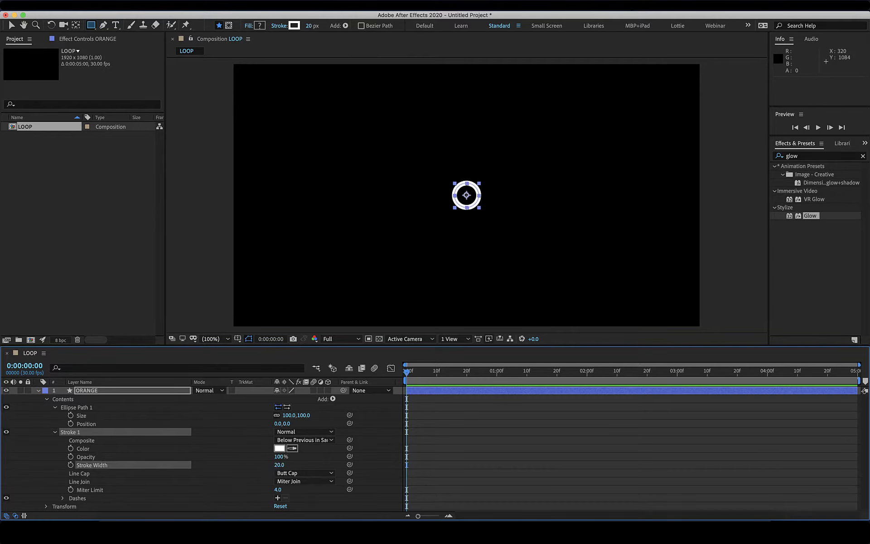
Set the ellipse path's size to 800 by 800.
{"action": "left_click_drag", "start_coordinate": [290, 415], "coordinate": [462, 417]}
{"action": "left_click", "coordinate": [287, 416]}
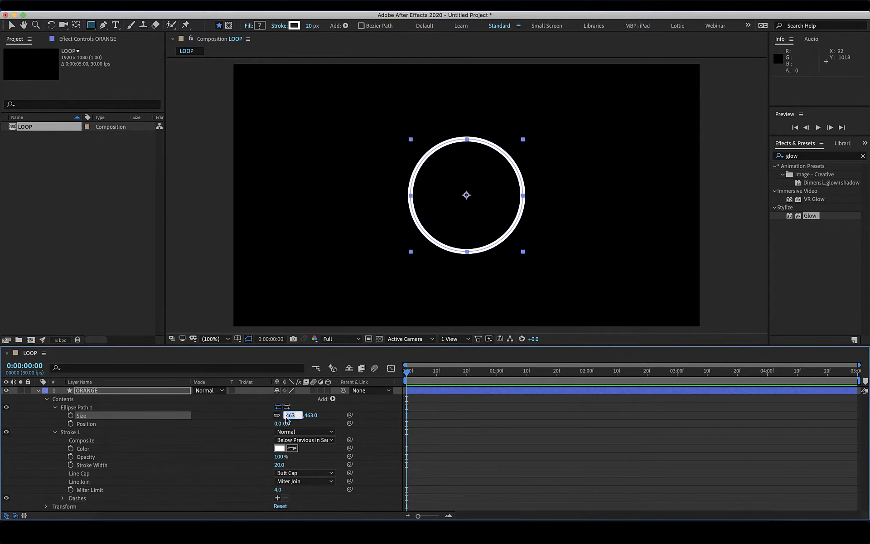
{"action": "type", "text": "800"}
{"action": "key", "text": "Return"}
Change the ellipse's stroke color to orange, using a hue of about 29°.
{"action": "left_click", "coordinate": [279, 448]}
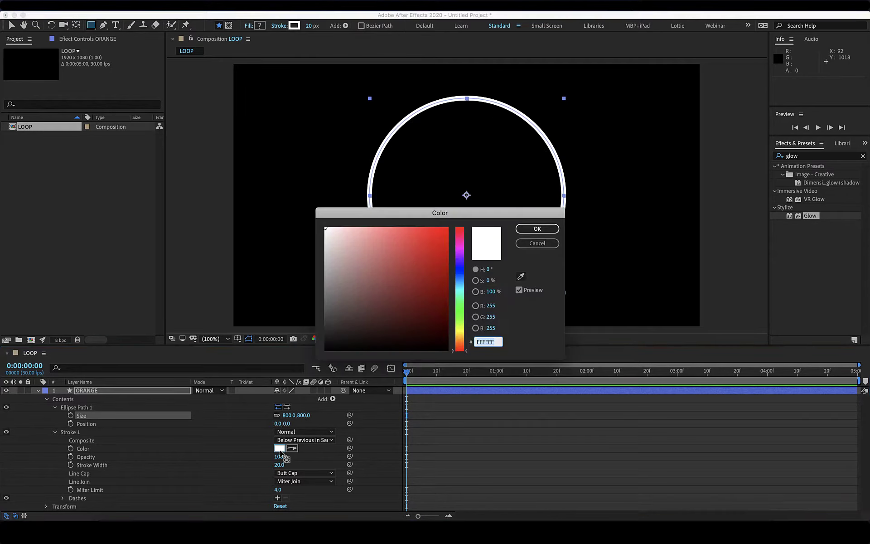
{"action": "left_click_drag", "start_coordinate": [460, 348], "coordinate": [460, 341]}
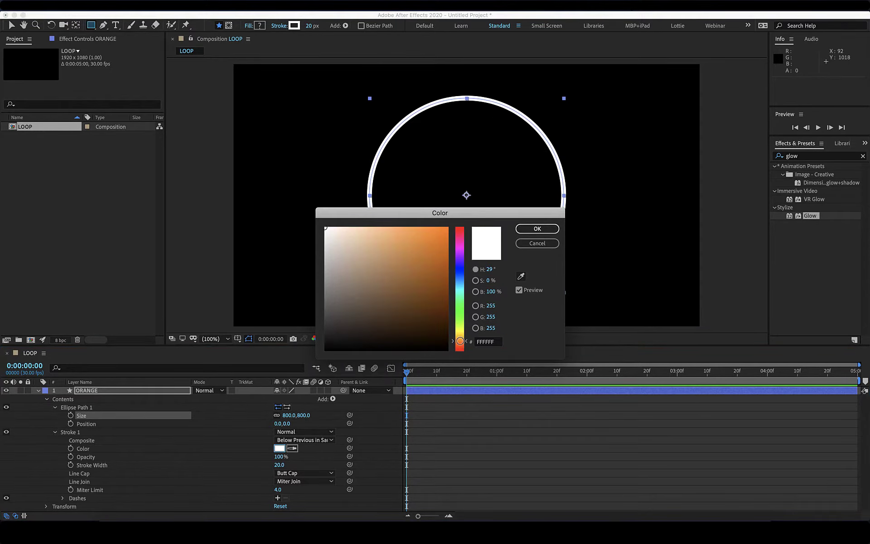
{"action": "left_click", "coordinate": [417, 238]}
{"action": "key", "text": "Return"}
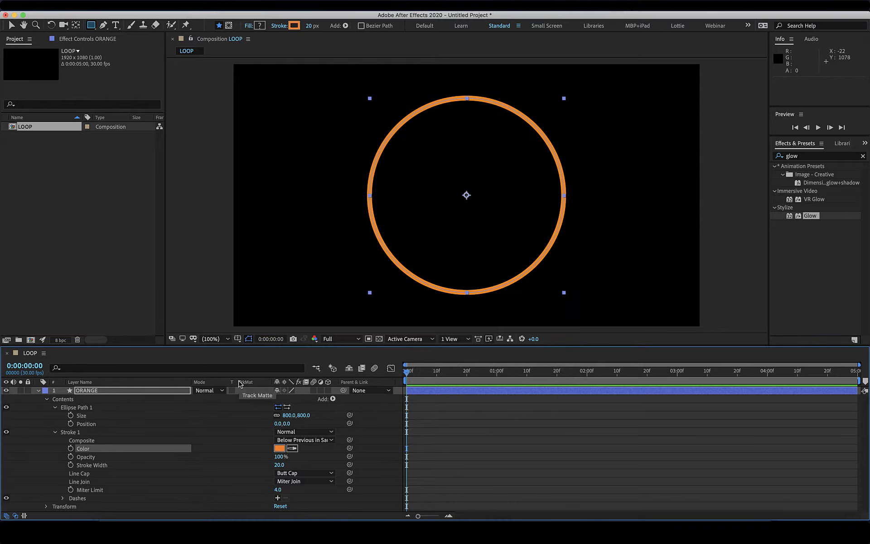
Set the ellipse's stroke color back to white (FFFFFF).
{"action": "left_click", "coordinate": [279, 449]}
{"action": "left_click_drag", "start_coordinate": [345, 259], "coordinate": [275, 170]}
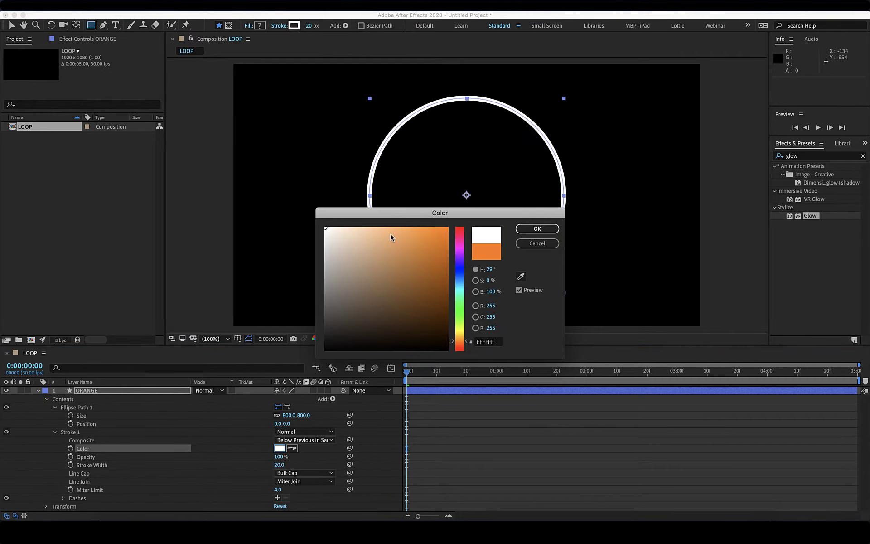
{"action": "left_click", "coordinate": [537, 228]}
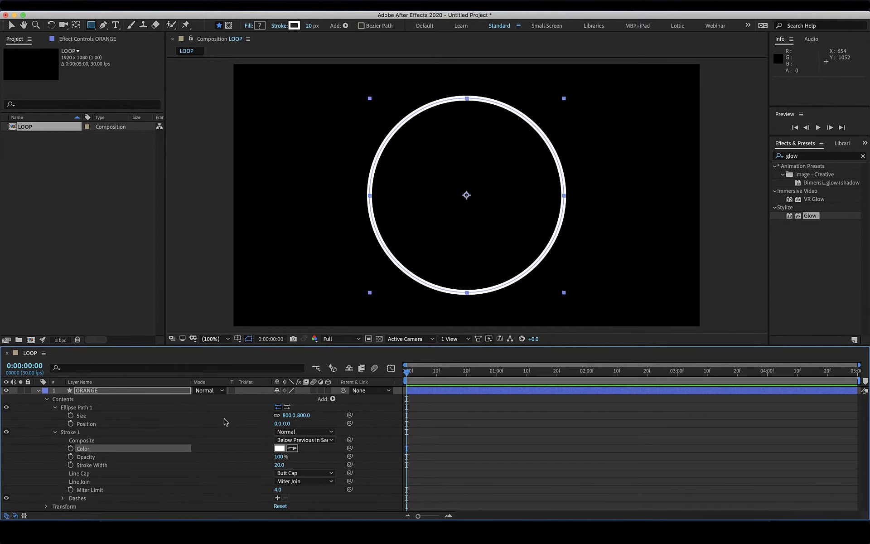
Set the ORANGE layer's opacity to 20%.
{"action": "left_click", "coordinate": [39, 390]}
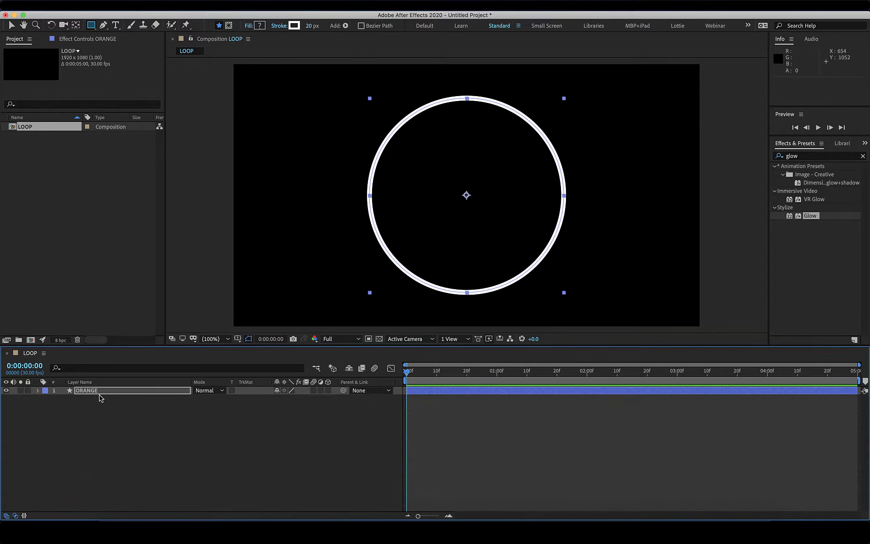
{"action": "key", "text": "t"}
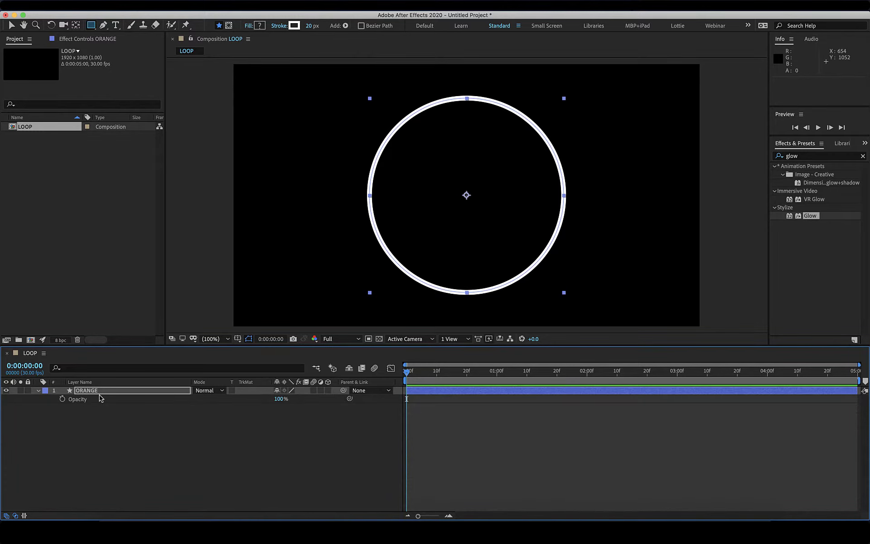
{"action": "left_click", "coordinate": [279, 399]}
{"action": "type", "text": "2"}
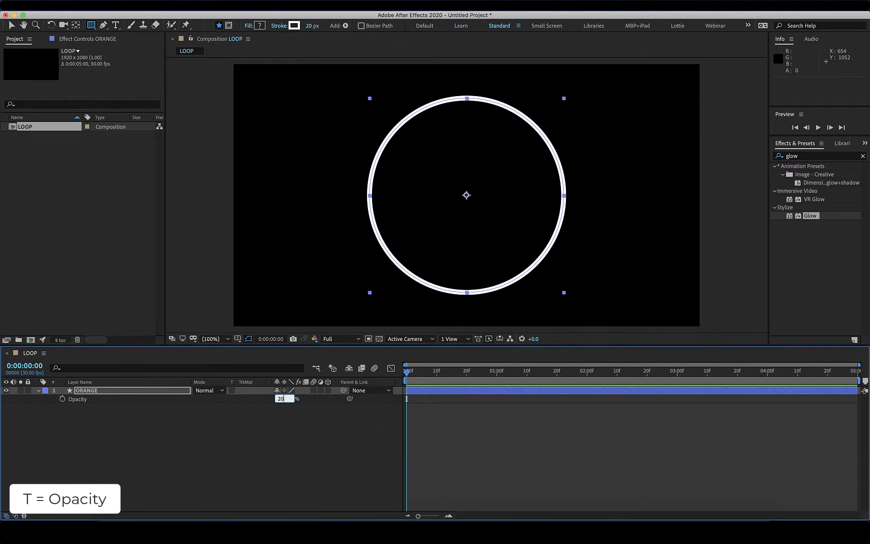
{"action": "type", "text": "0"}
{"action": "key", "text": "Return"}
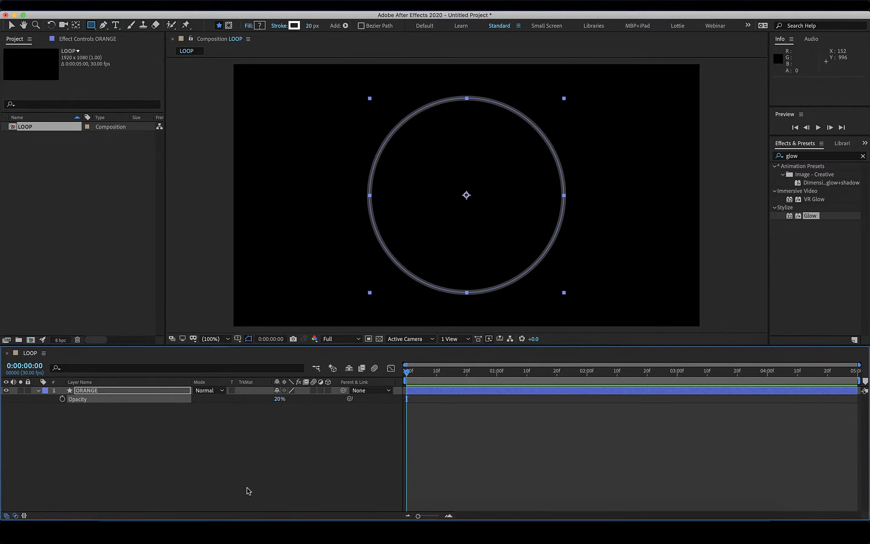
Rename the ORANGE layer to BG and collapse its properties.
{"action": "left_click", "coordinate": [222, 463]}
{"action": "left_click", "coordinate": [91, 393]}
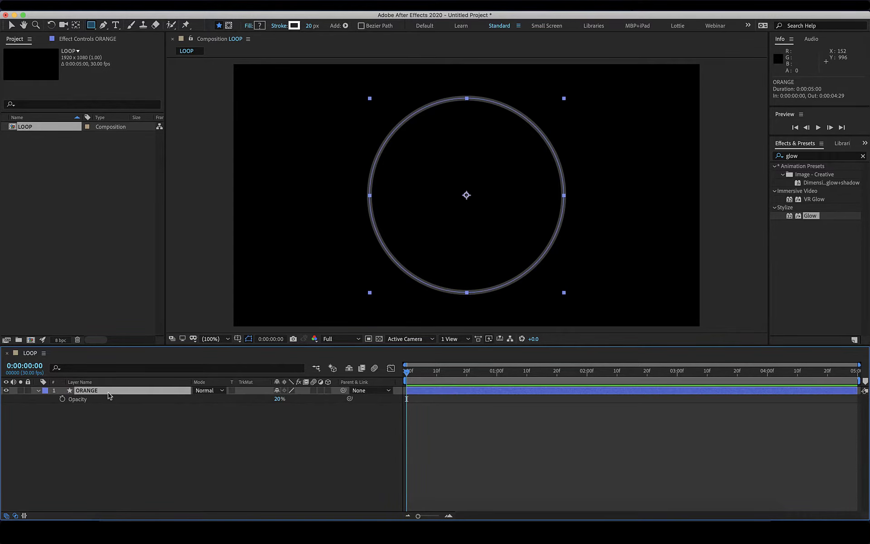
{"action": "key", "text": "Return"}
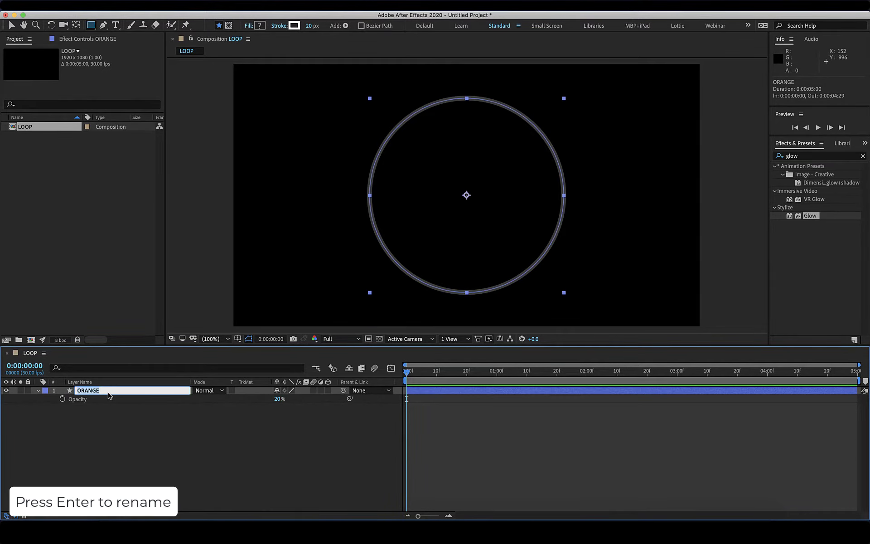
{"action": "type", "text": "BG"}
{"action": "key", "text": "Return"}
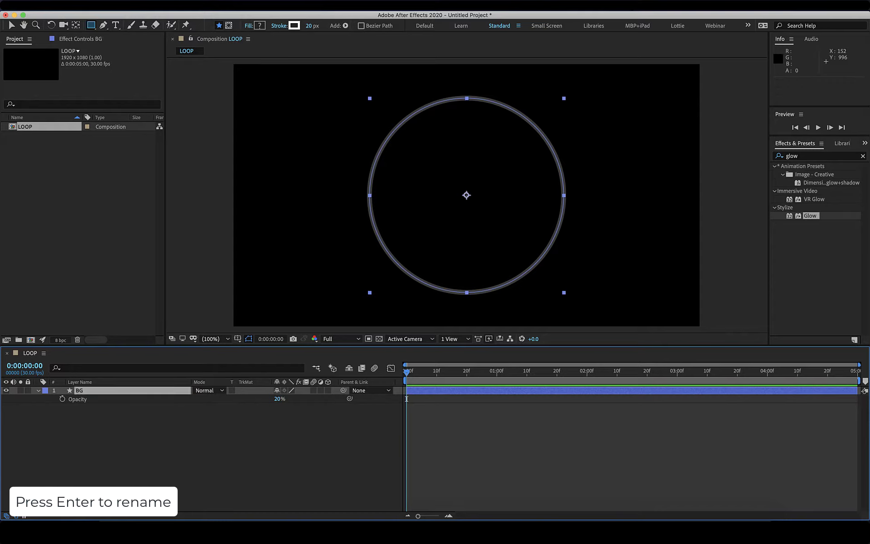
{"action": "left_click", "coordinate": [38, 391]}
{"action": "left_click", "coordinate": [139, 431]}
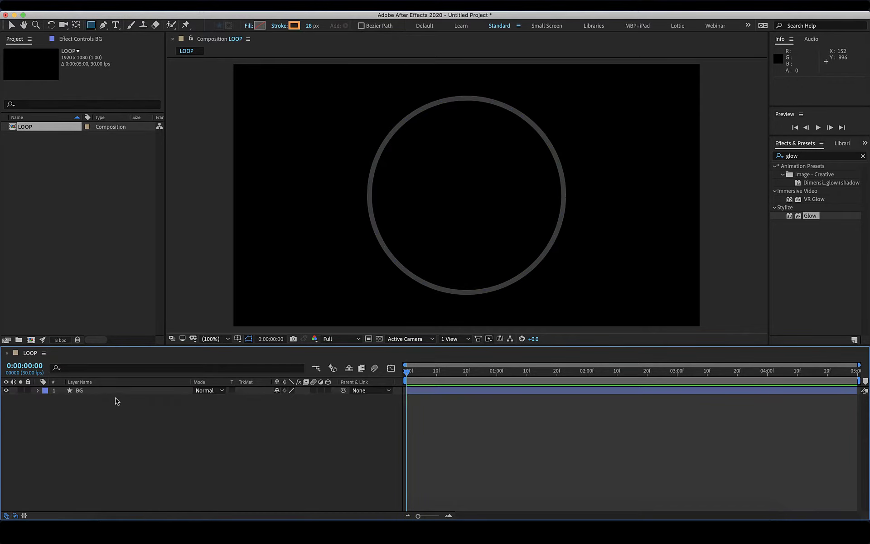
Duplicate the BG layer and rename the copy ORANGE.
{"action": "left_click", "coordinate": [115, 392]}
{"action": "key", "text": "super+d"}
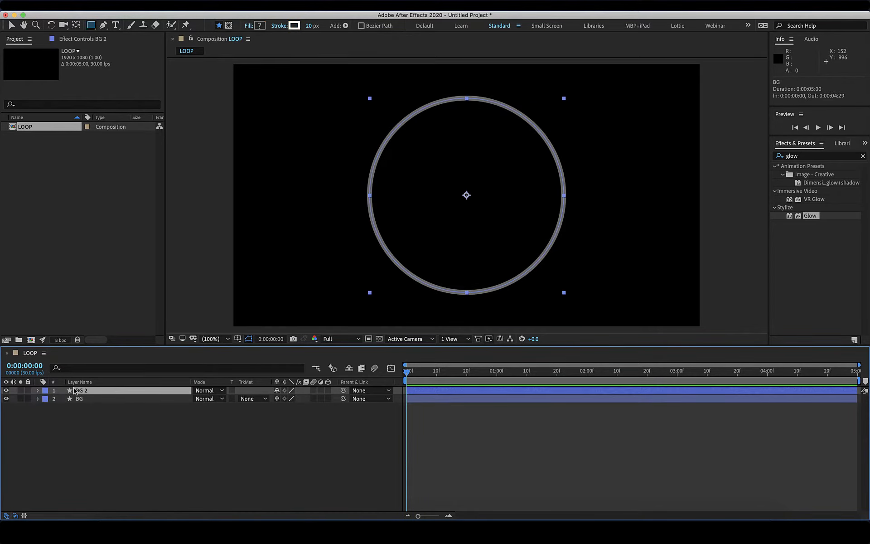
{"action": "double_click", "coordinate": [82, 392]}
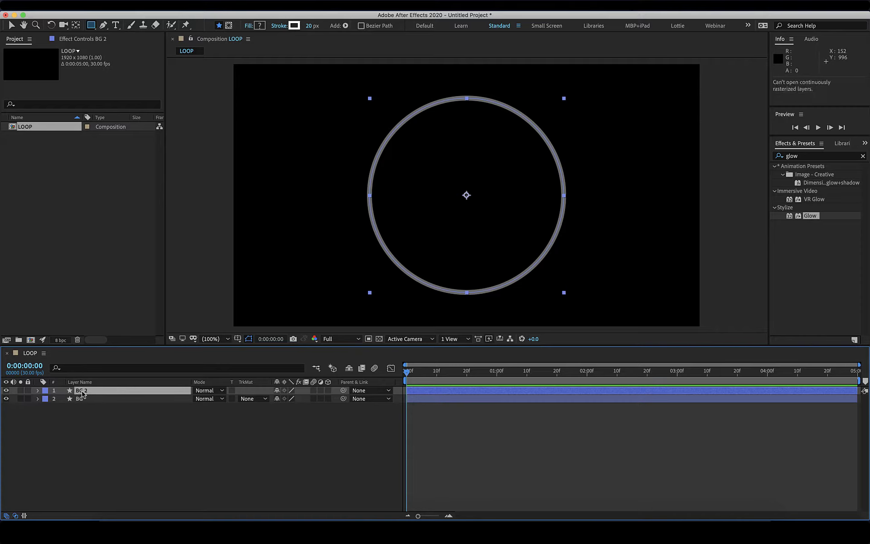
{"action": "key", "text": "Return"}
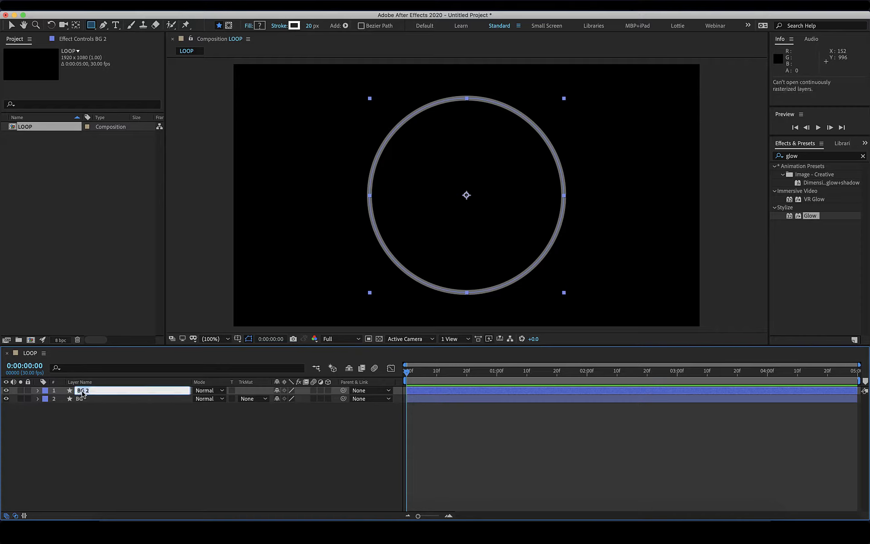
{"action": "type", "text": "ORANGE"}
{"action": "key", "text": "Return"}
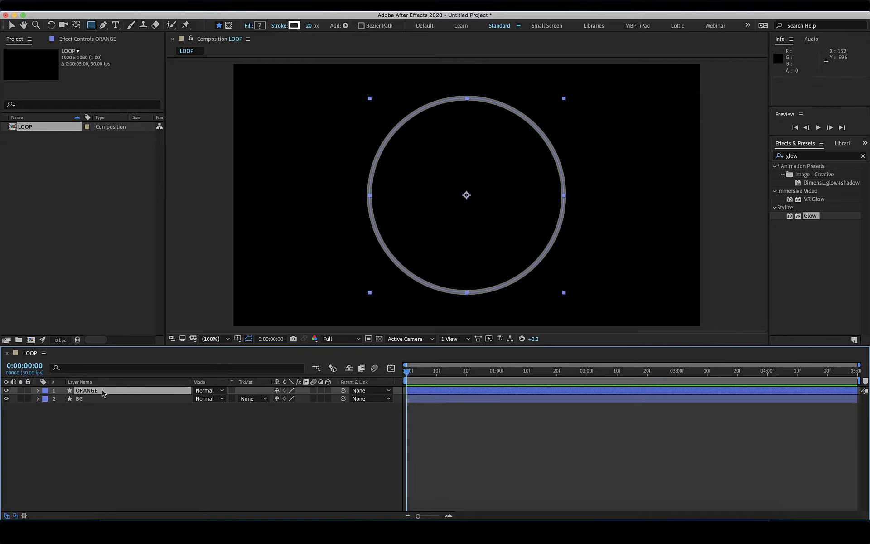
Change the stroke color of the ORANGE layer's ellipse to orange, using a hue of about 30°.
{"action": "left_click", "coordinate": [38, 391]}
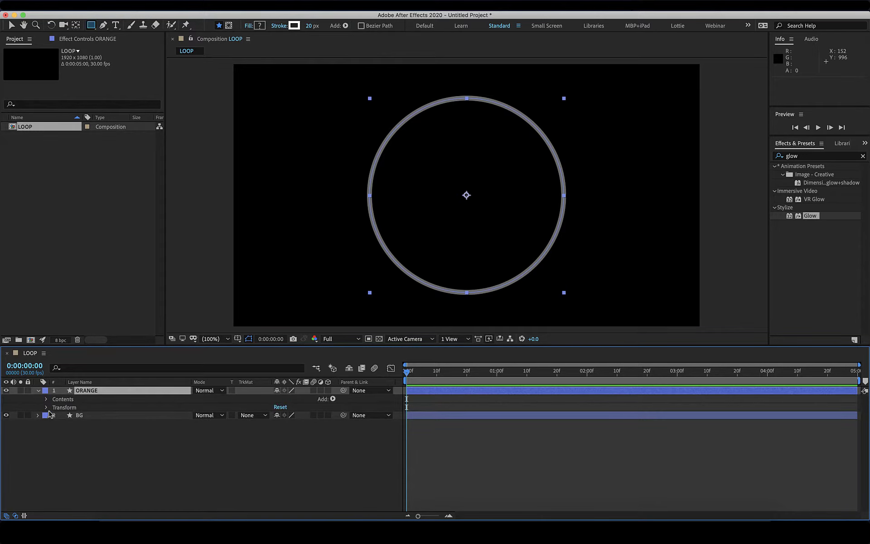
{"action": "left_click", "coordinate": [46, 398]}
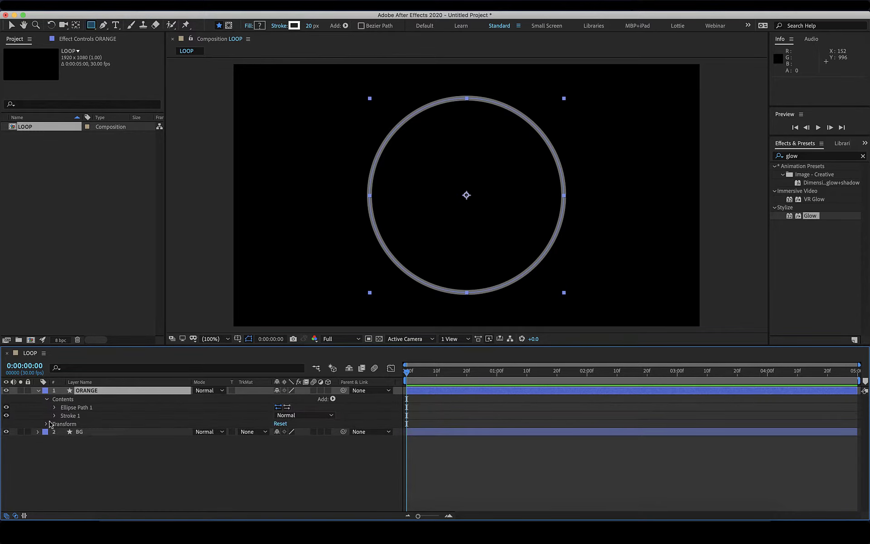
{"action": "left_click", "coordinate": [54, 416]}
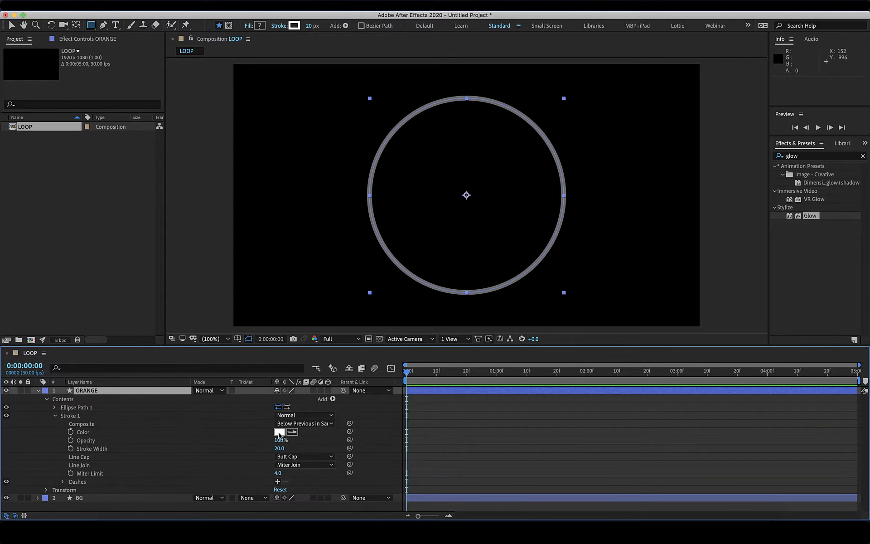
{"action": "left_click", "coordinate": [280, 431]}
{"action": "left_click", "coordinate": [459, 339]}
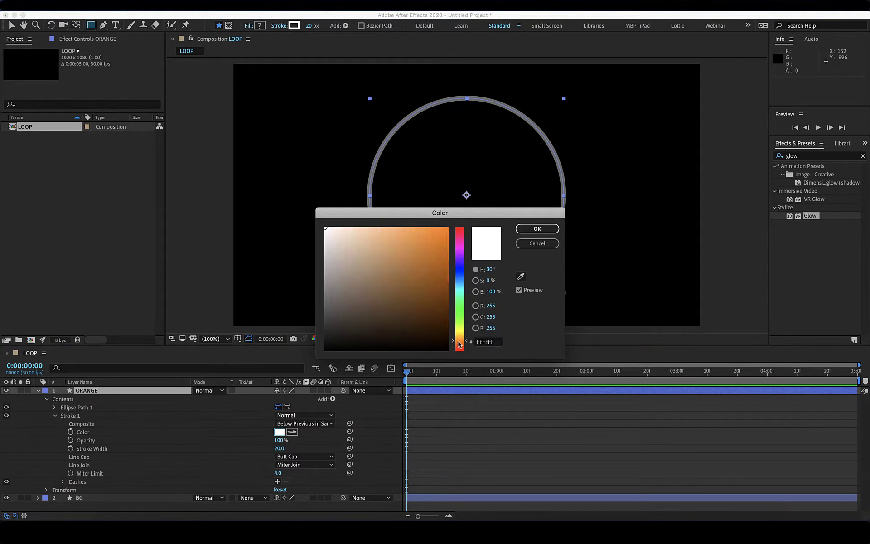
{"action": "key", "text": "Return"}
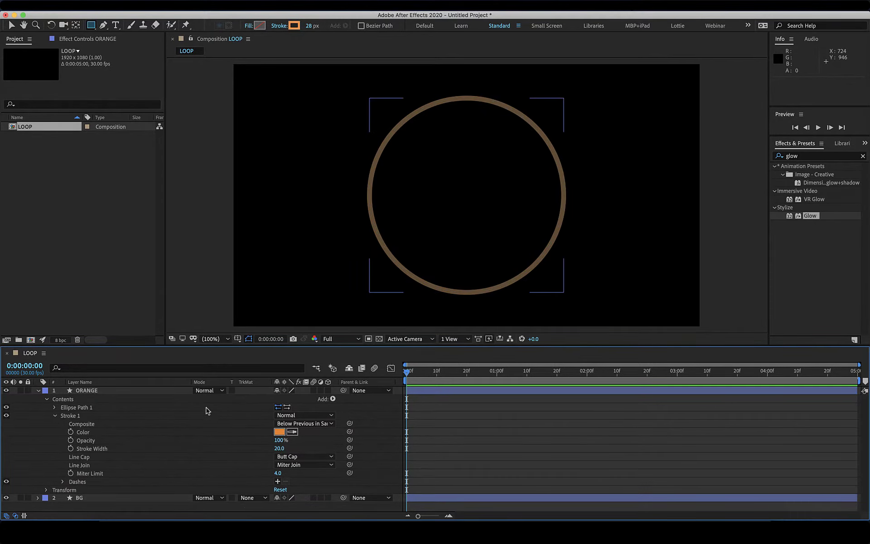
Set the ORANGE layer's opacity to 99%.
{"action": "left_click", "coordinate": [109, 392]}
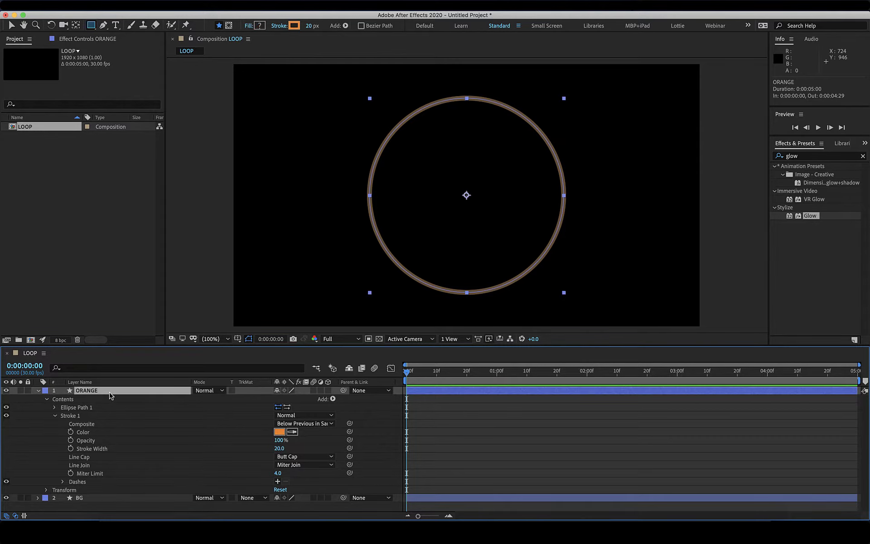
{"action": "key", "text": "t"}
{"action": "left_click", "coordinate": [279, 399]}
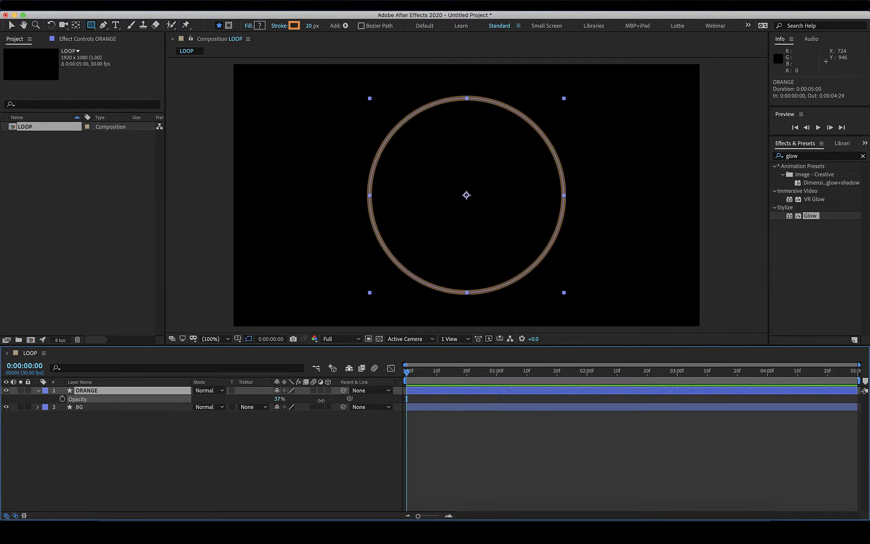
{"action": "type", "text": "99"}
{"action": "key", "text": "Return"}
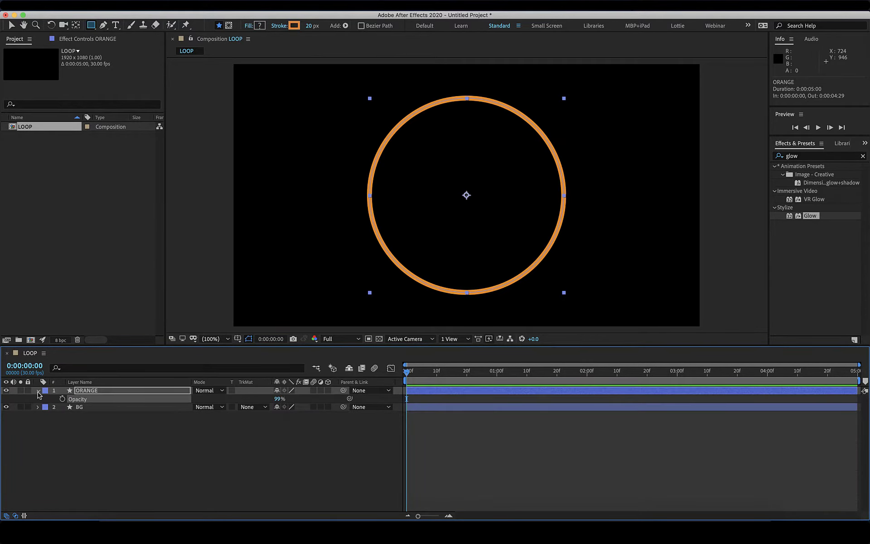
Add a Trim Paths operator to the ORANGE layer's contents and expand its properties.
{"action": "left_click", "coordinate": [38, 391]}
{"action": "left_click", "coordinate": [38, 391]}
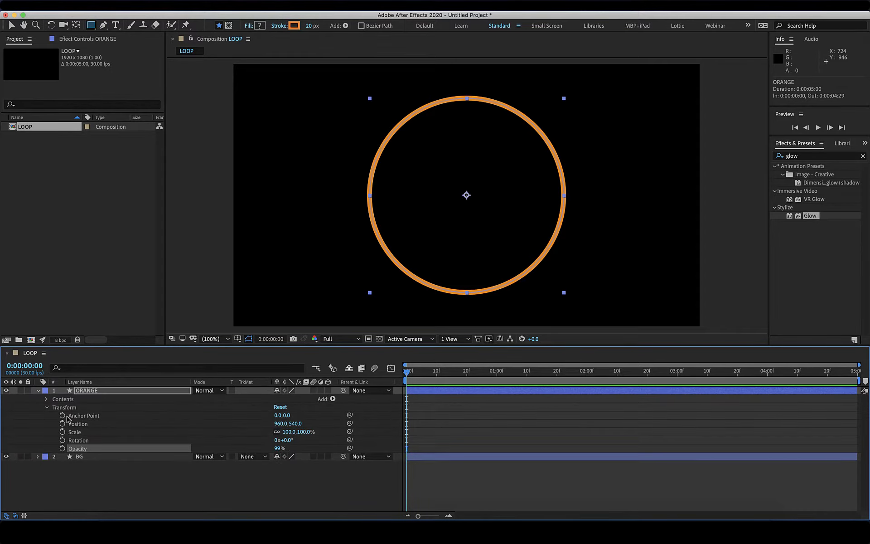
{"action": "left_click", "coordinate": [47, 407]}
{"action": "left_click", "coordinate": [46, 399]}
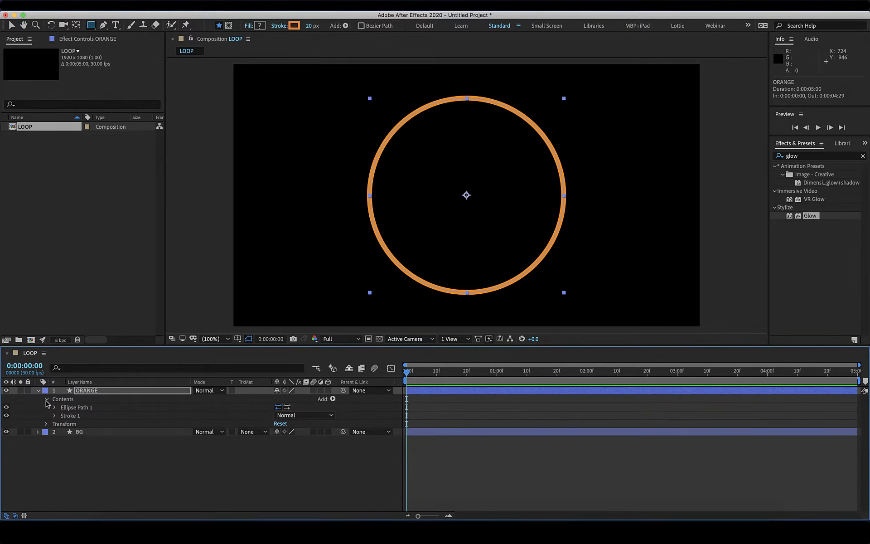
{"action": "left_click", "coordinate": [333, 400]}
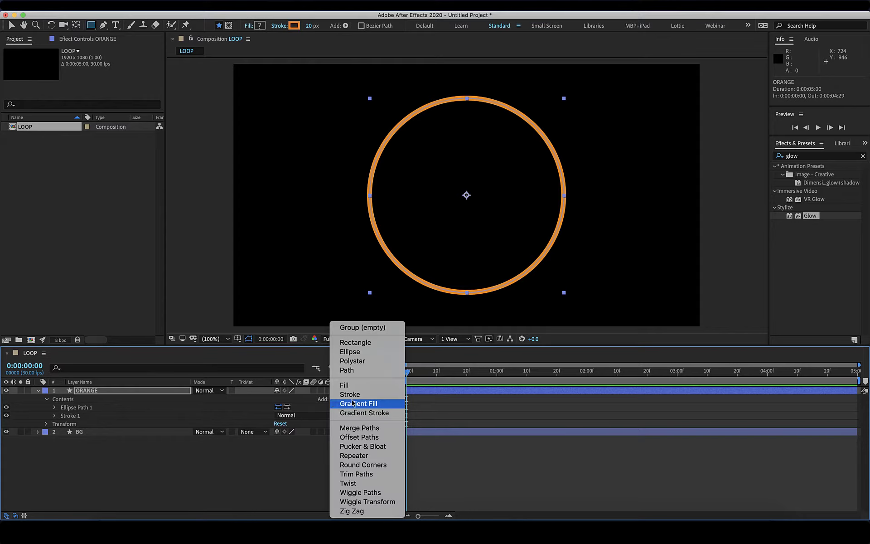
{"action": "left_click", "coordinate": [367, 474]}
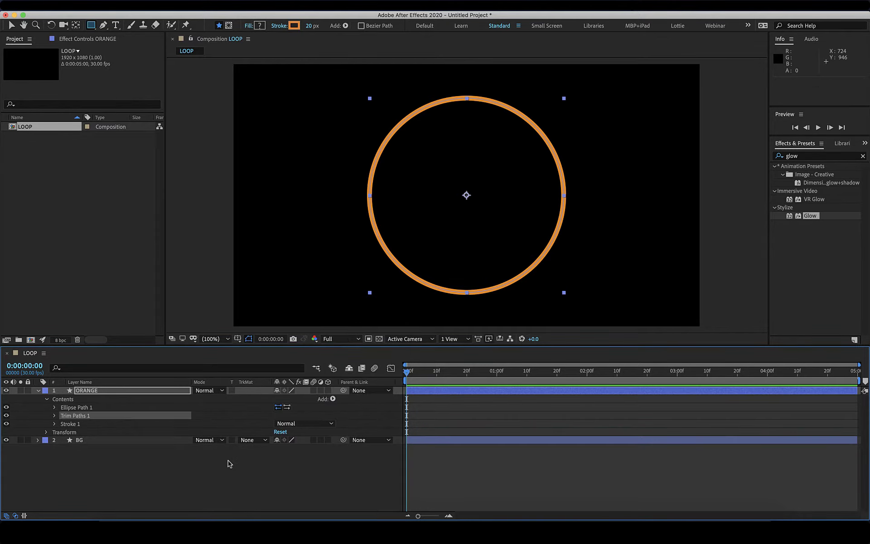
{"action": "left_click", "coordinate": [54, 416]}
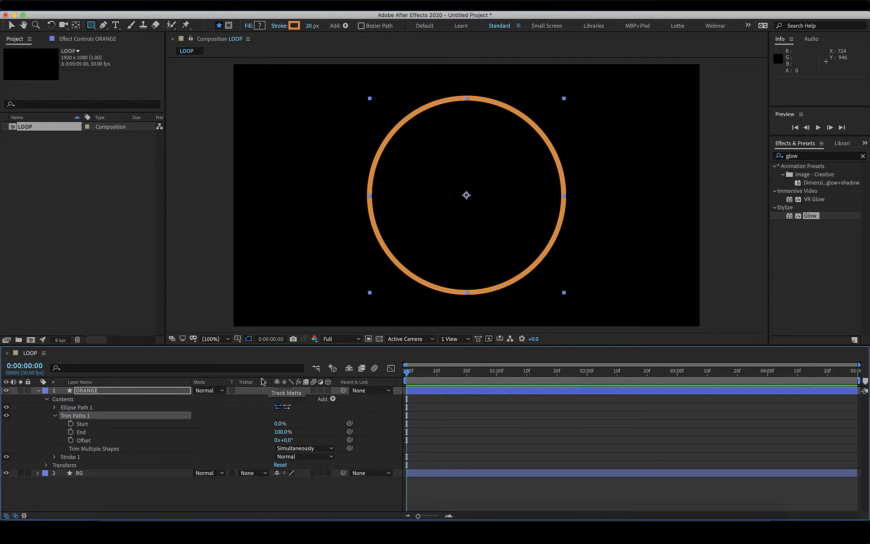
Add numbered composition markers 1 and 2 at 0:00:01:00 and 0:00:02:00.
{"action": "left_click", "coordinate": [35, 366]}
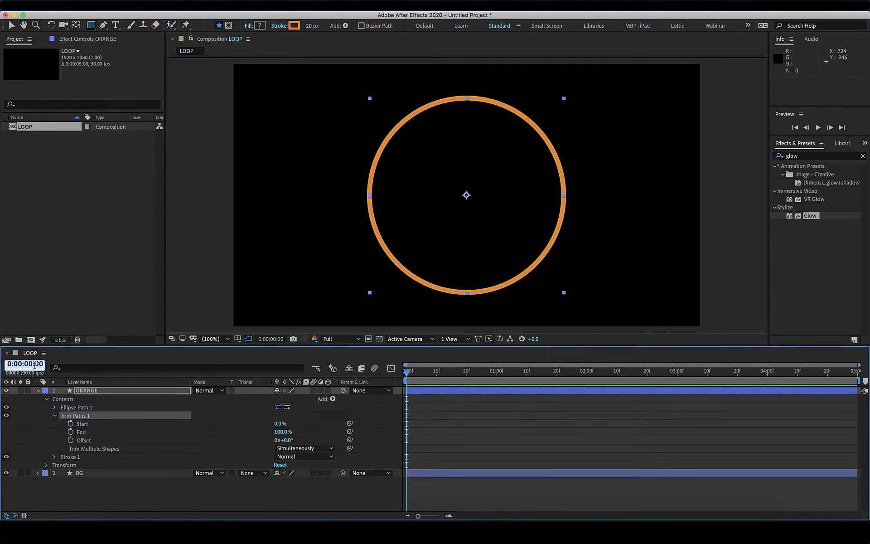
{"action": "type", "text": "100"}
{"action": "key", "text": "Return"}
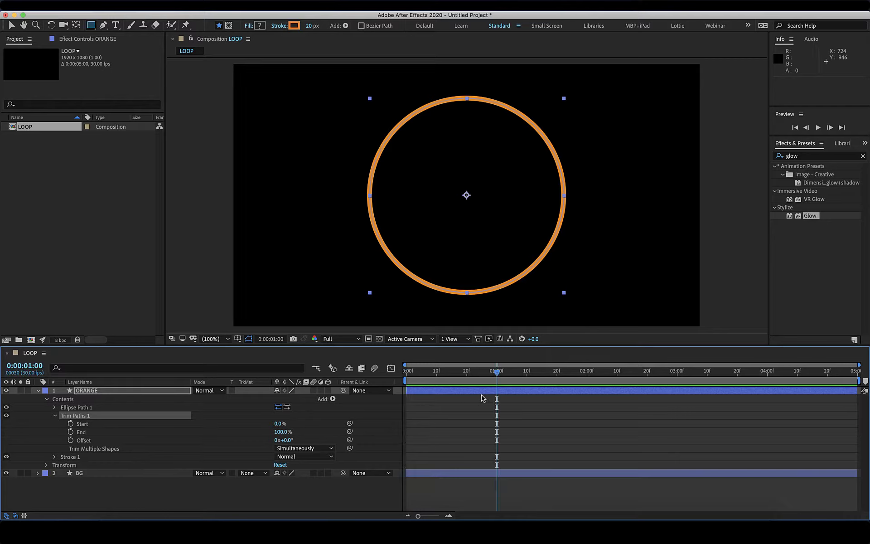
{"action": "key", "text": "shift+1"}
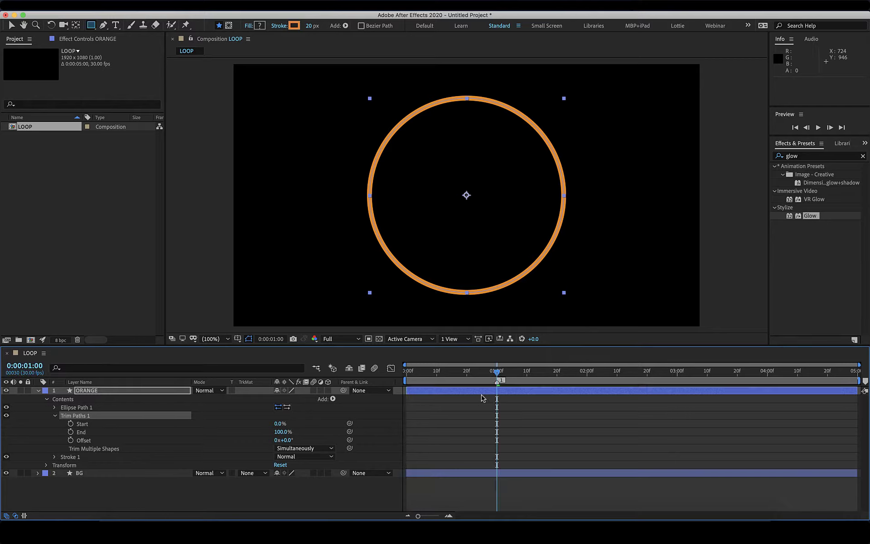
{"action": "left_click", "coordinate": [25, 367]}
{"action": "type", "text": "200"}
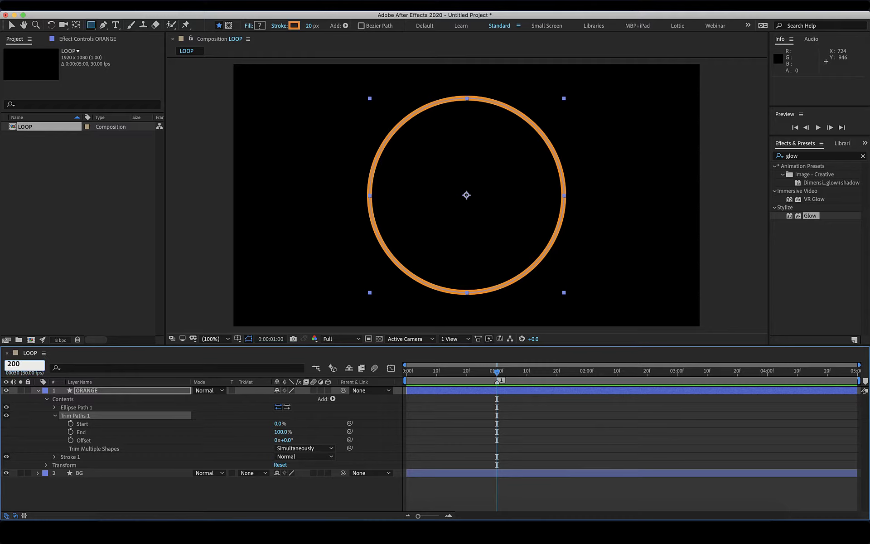
{"action": "key", "text": "Return"}
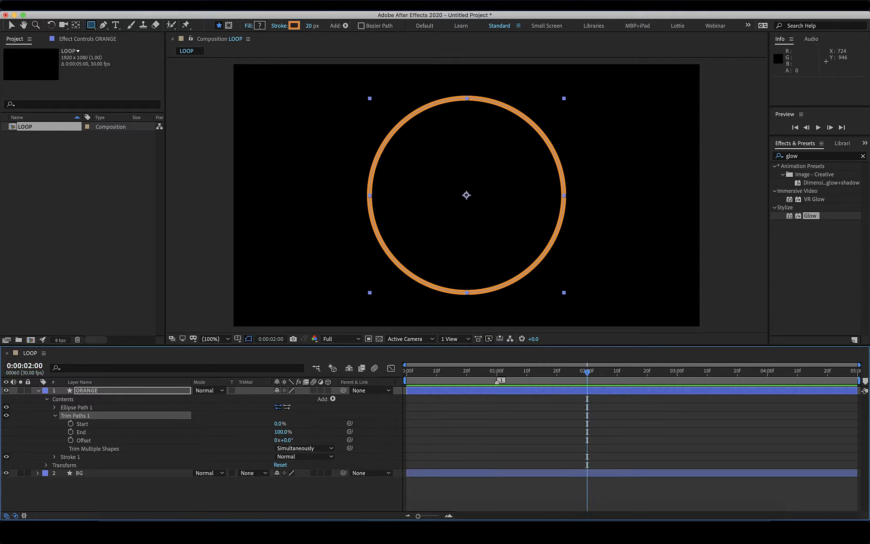
{"action": "key", "text": "shift+2"}
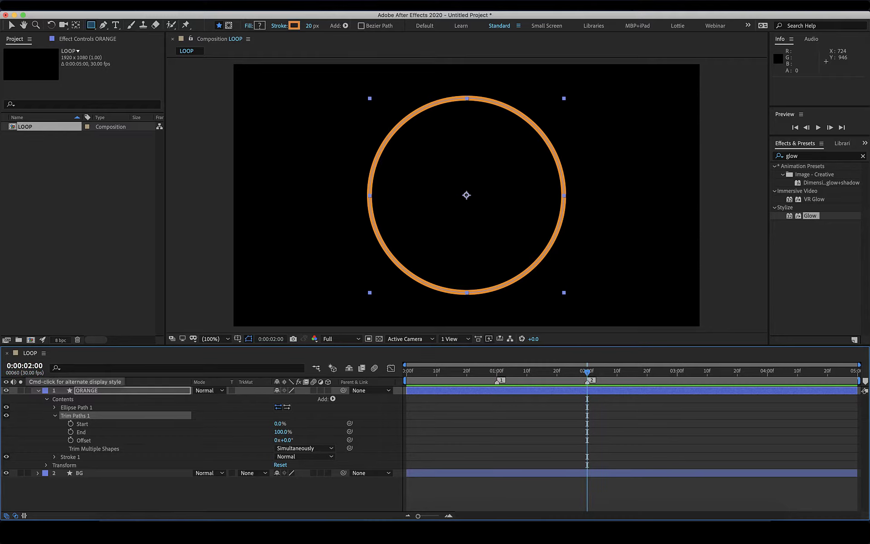
Add numbered composition markers 3 and 4 at 0:00:03:00 and 0:00:04:00.
{"action": "left_click", "coordinate": [22, 366]}
{"action": "type", "text": "300"}
{"action": "key", "text": "Return"}
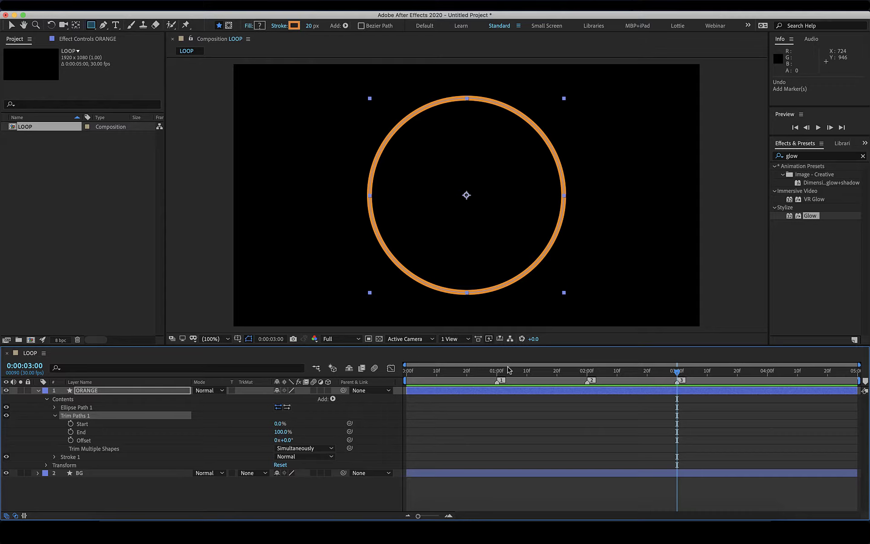
{"action": "left_click", "coordinate": [29, 364]}
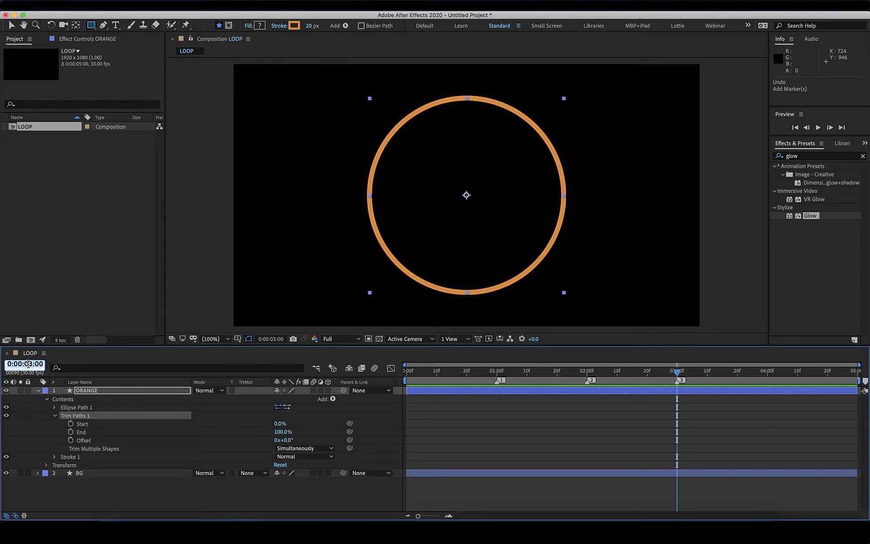
{"action": "type", "text": "400"}
{"action": "key", "text": "Return"}
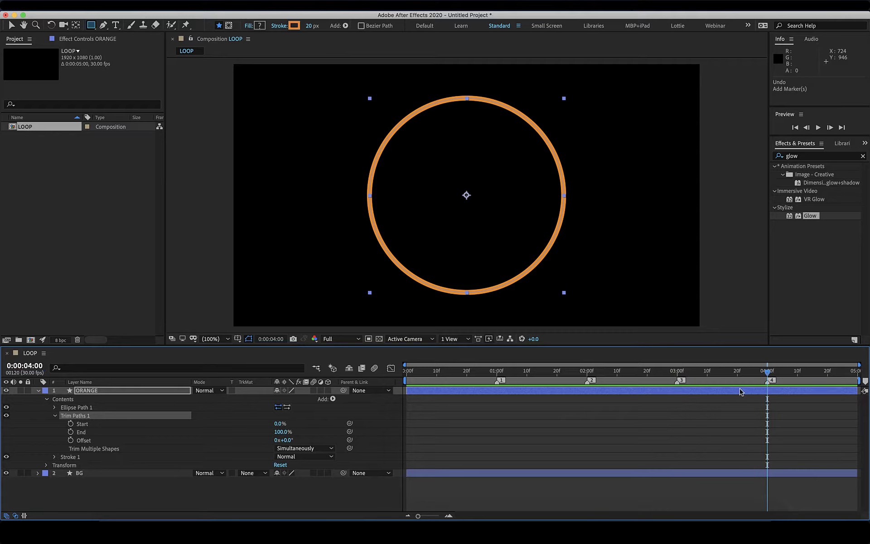
Keyframe the ORANGE layer's trim Start from 0% at 0:00:00:00 to 100% at 0:00:01:00.
{"action": "left_click_drag", "start_coordinate": [768, 372], "coordinate": [369, 408]}
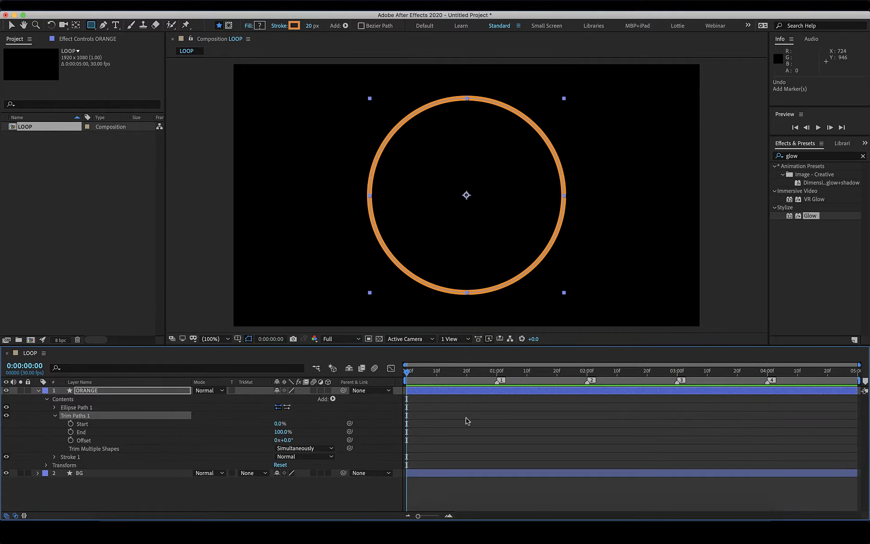
{"action": "left_click", "coordinate": [71, 424]}
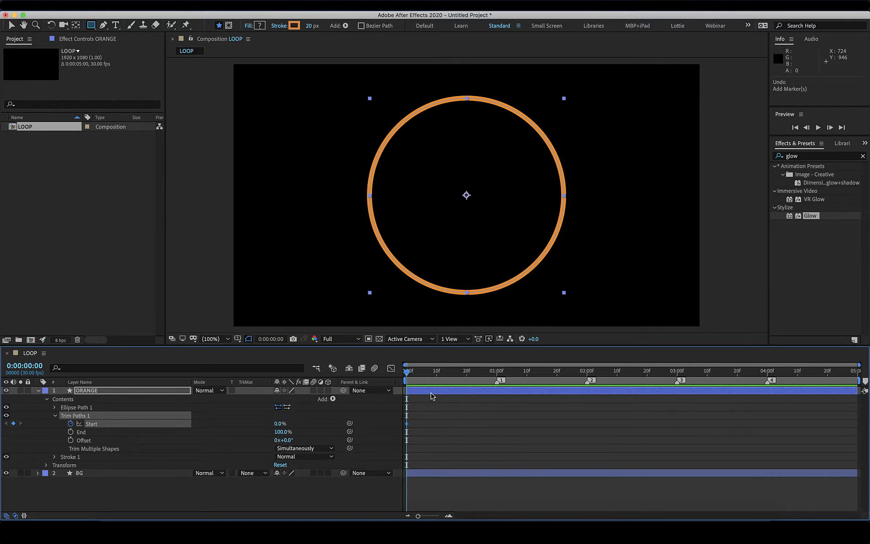
{"action": "key", "text": "k"}
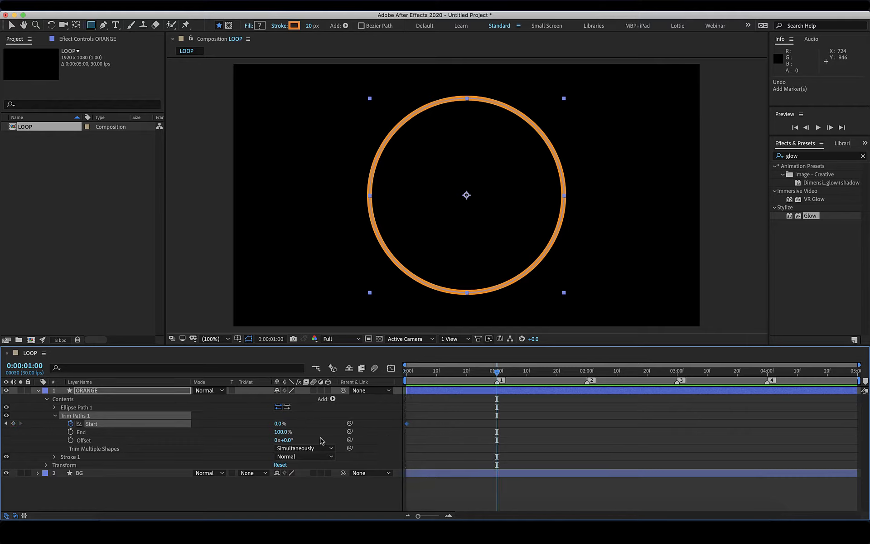
{"action": "left_click", "coordinate": [278, 423]}
{"action": "type", "text": "100"}
{"action": "key", "text": "Return"}
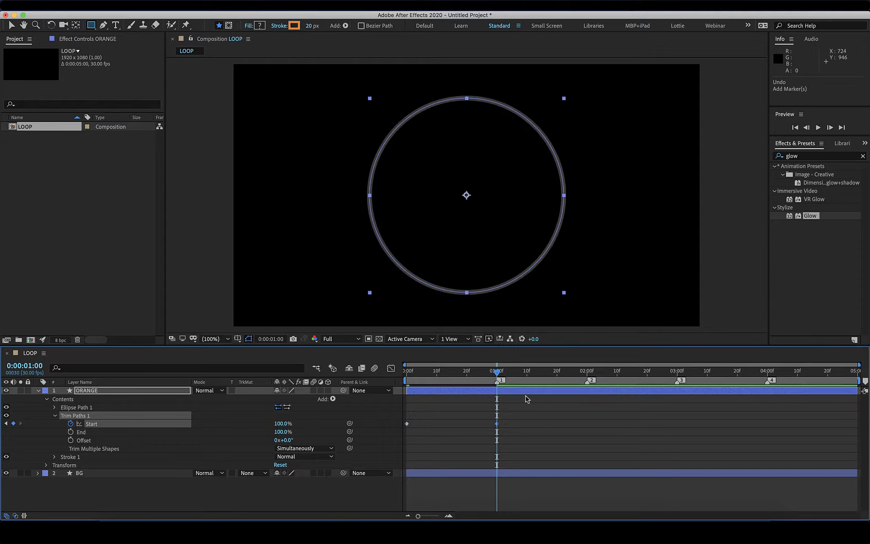
Add a keyframe of 0% for the ORANGE layer's trim End at the 1-second marker.
{"action": "mouse_move", "coordinate": [501, 377]}
{"action": "left_mouse_down"}
{"action": "mouse_move", "coordinate": [412, 376]}
{"action": "mouse_move", "coordinate": [469, 376]}
{"action": "mouse_move", "coordinate": [408, 390]}
{"action": "mouse_move", "coordinate": [497, 398]}
{"action": "left_mouse_up"}
{"action": "left_click", "coordinate": [71, 432]}
{"action": "left_click", "coordinate": [273, 440]}
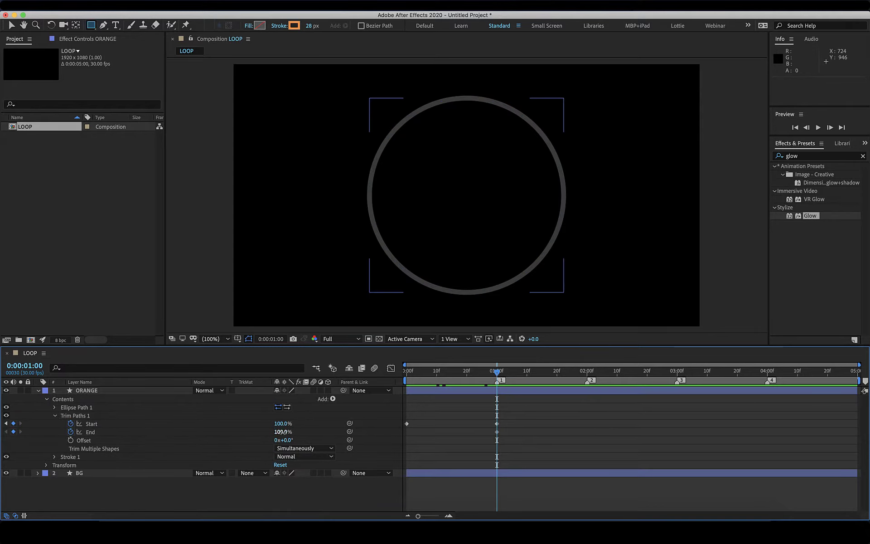
{"action": "left_click", "coordinate": [283, 432]}
{"action": "type", "text": "0"}
{"action": "key", "text": "Return"}
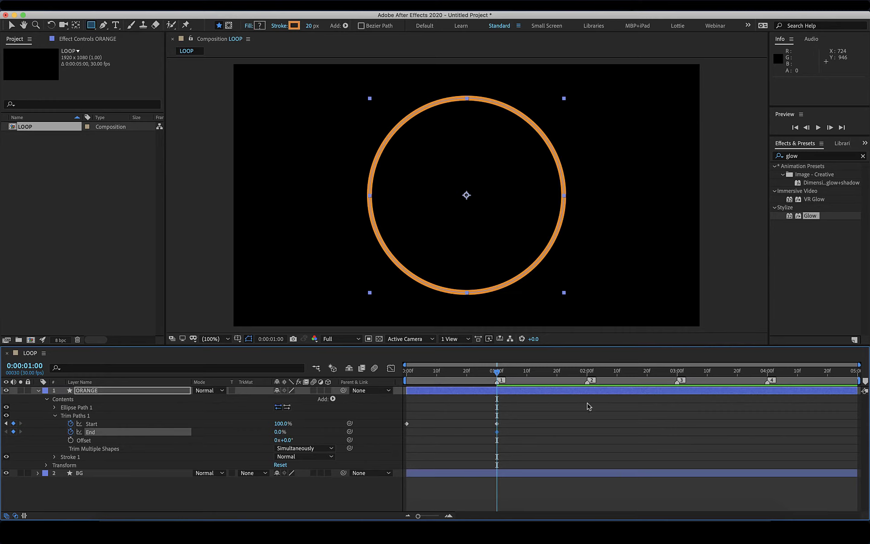
Set the trim End to 100% at the 2-second marker and preview the animation.
{"action": "key", "text": "k"}
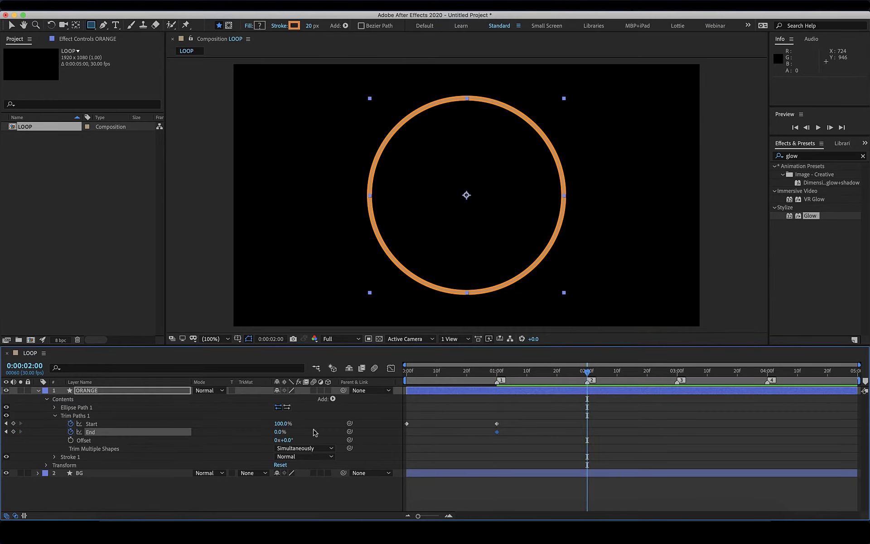
{"action": "left_click", "coordinate": [278, 432]}
{"action": "key", "text": "Return"}
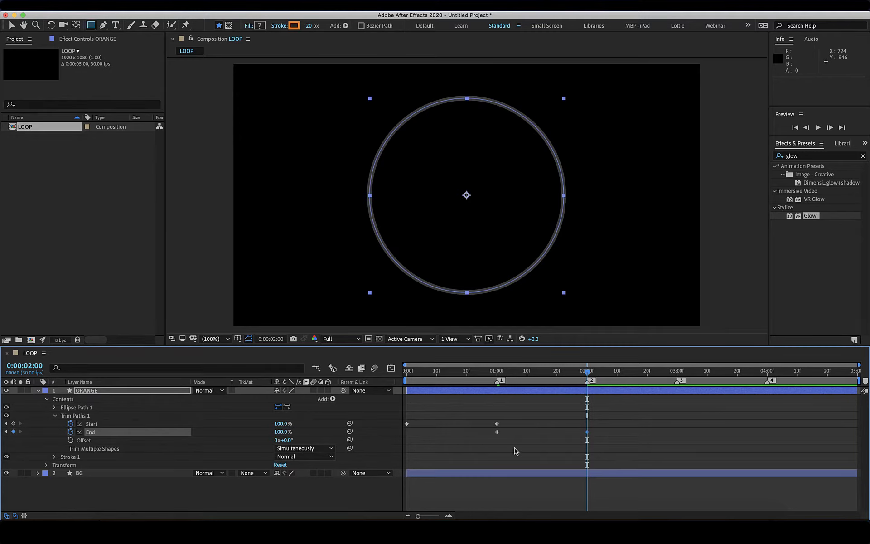
{"action": "key", "text": "space"}
{"action": "key", "text": "space"}
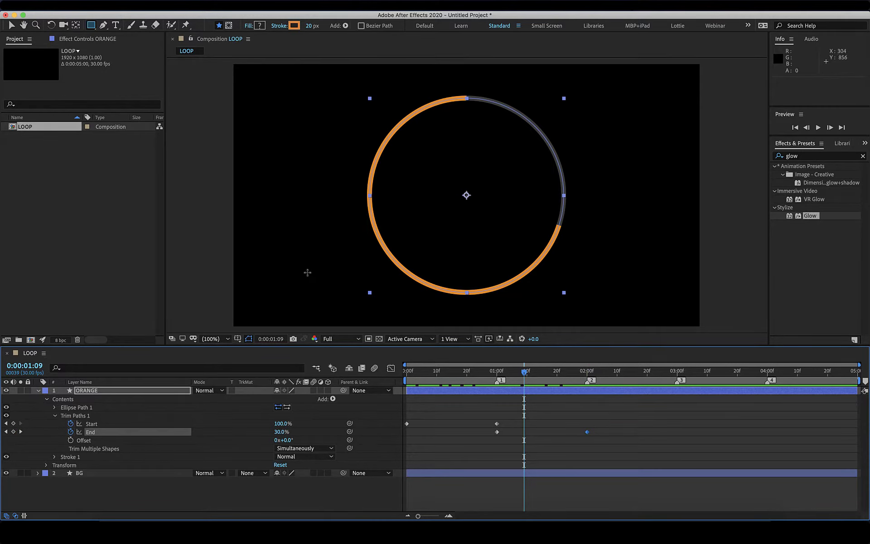
Set the line cap of the ORANGE layer's stroke to Round Cap and collapse the layer's properties.
{"action": "left_click", "coordinate": [54, 458]}
{"action": "scroll", "coordinate": [123, 451], "scroll_direction": "down", "scroll_amount": 2}
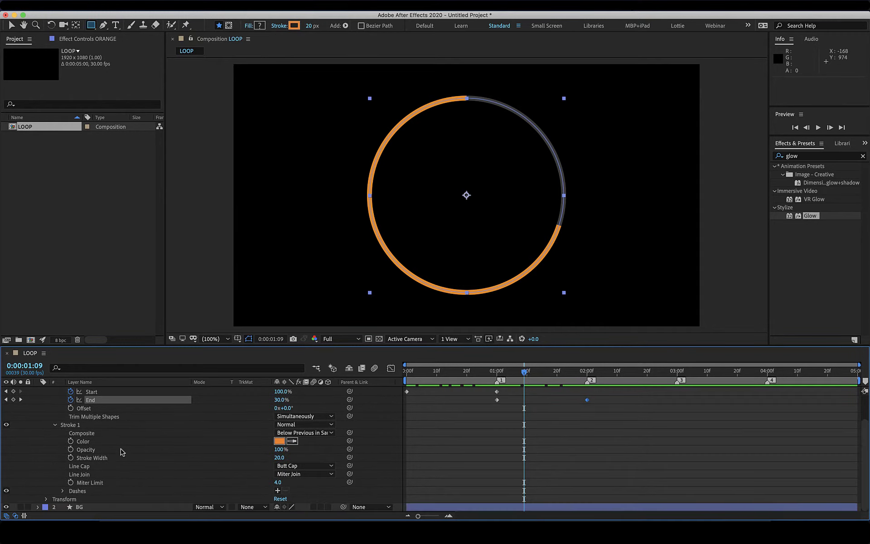
{"action": "left_click", "coordinate": [296, 468]}
{"action": "left_click", "coordinate": [295, 481]}
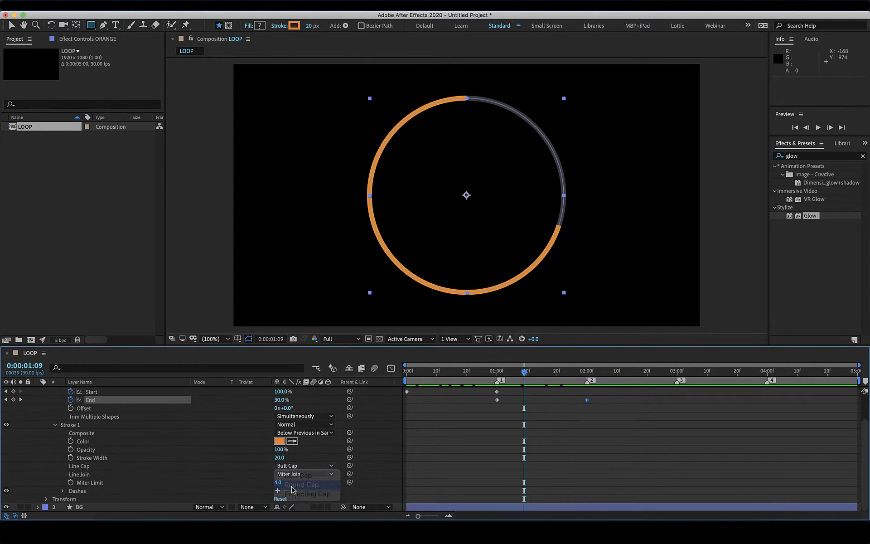
{"action": "key", "text": "u"}
{"action": "left_click", "coordinate": [123, 409]}
Duplicate the ORANGE layer, rename the copy WHITE and place it between ORANGE and BG.
{"action": "left_click", "coordinate": [121, 390]}
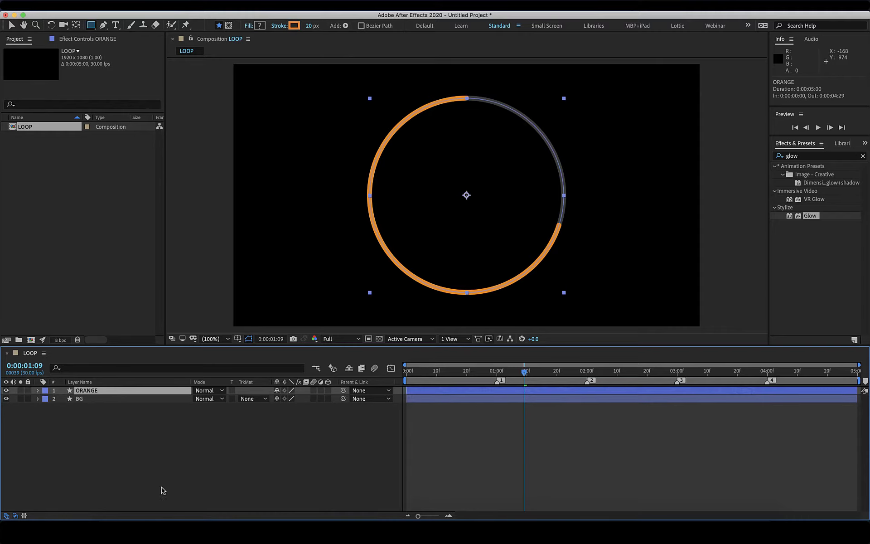
{"action": "key", "text": "ctrl+d"}
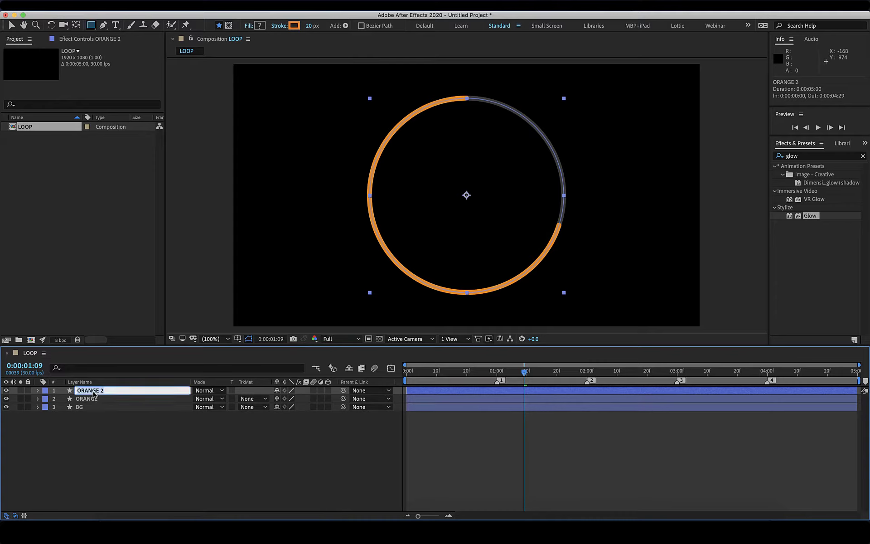
{"action": "type", "text": "WHITE"}
{"action": "key", "text": "Return"}
{"action": "left_click_drag", "start_coordinate": [131, 391], "coordinate": [130, 406]}
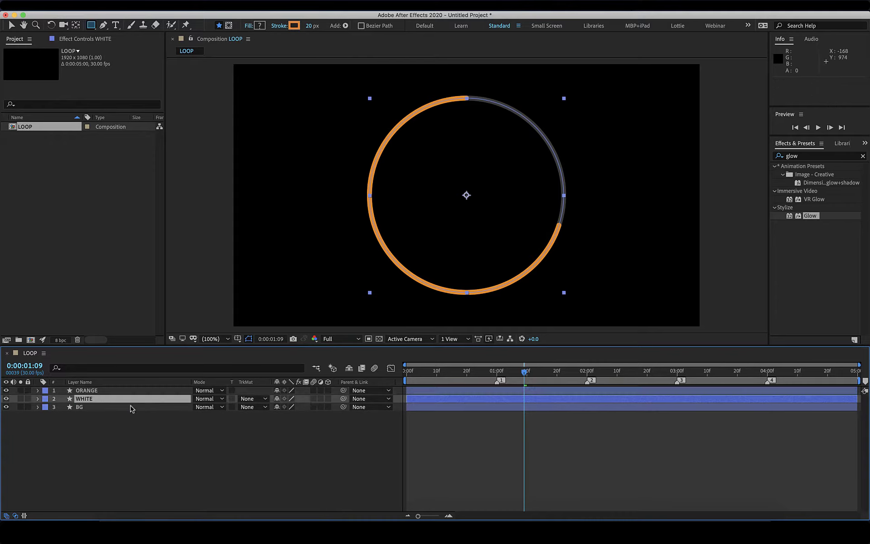
Trim the end of the ORANGE layer to the 2-second marker.
{"action": "left_click", "coordinate": [554, 371]}
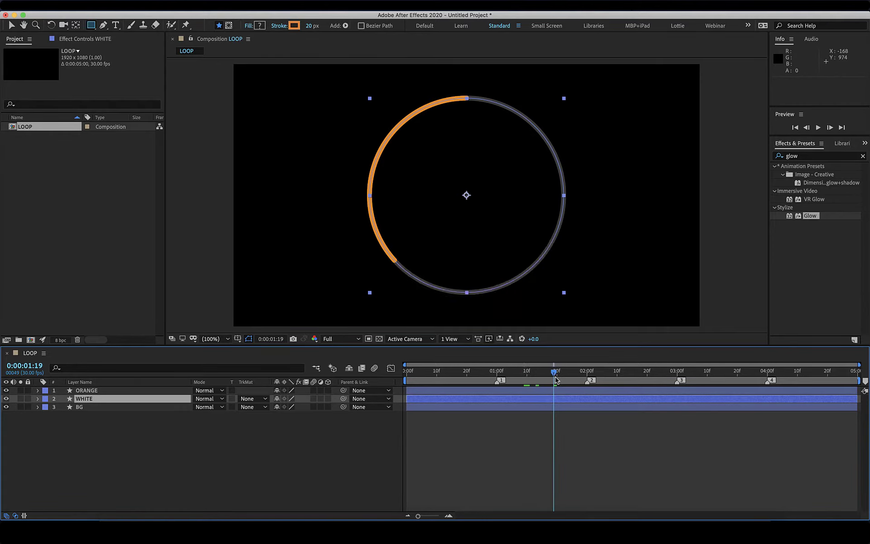
{"action": "left_click_drag", "start_coordinate": [555, 380], "coordinate": [589, 390]}
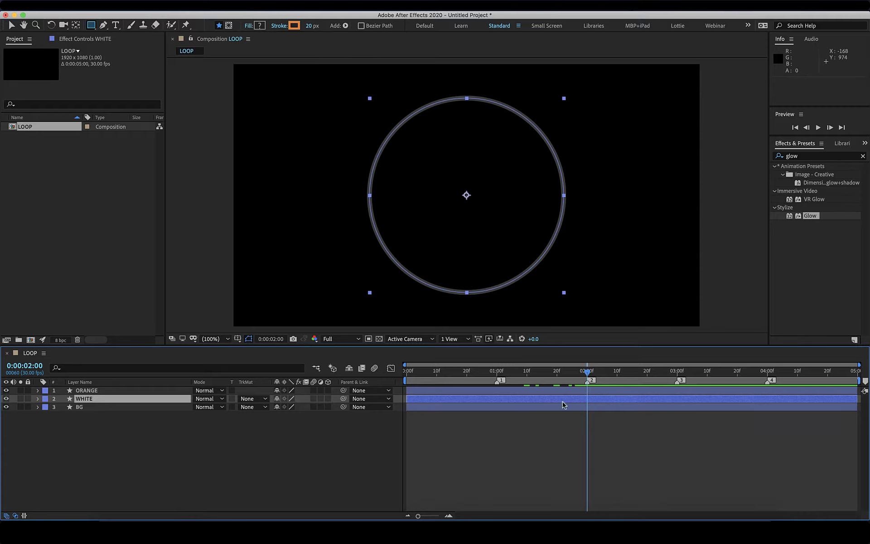
{"action": "key", "text": "super+Up"}
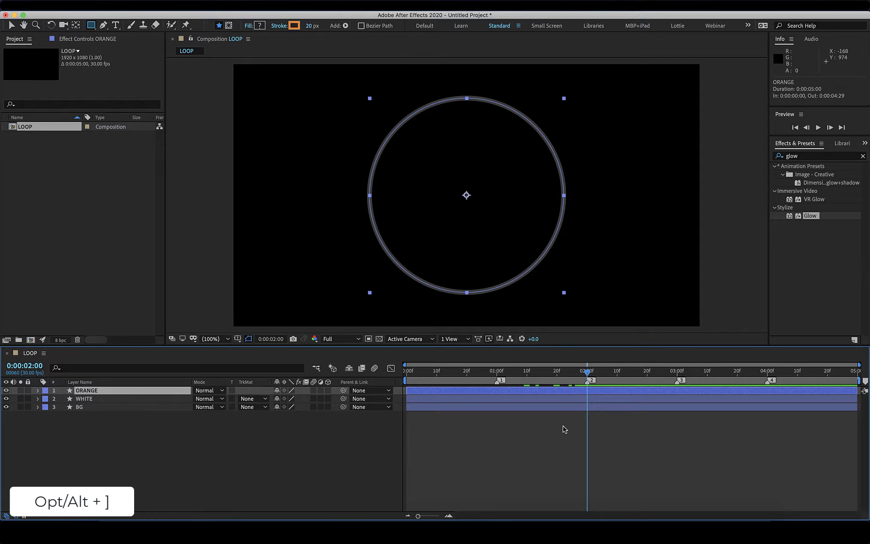
{"action": "key", "text": "alt+bracketright"}
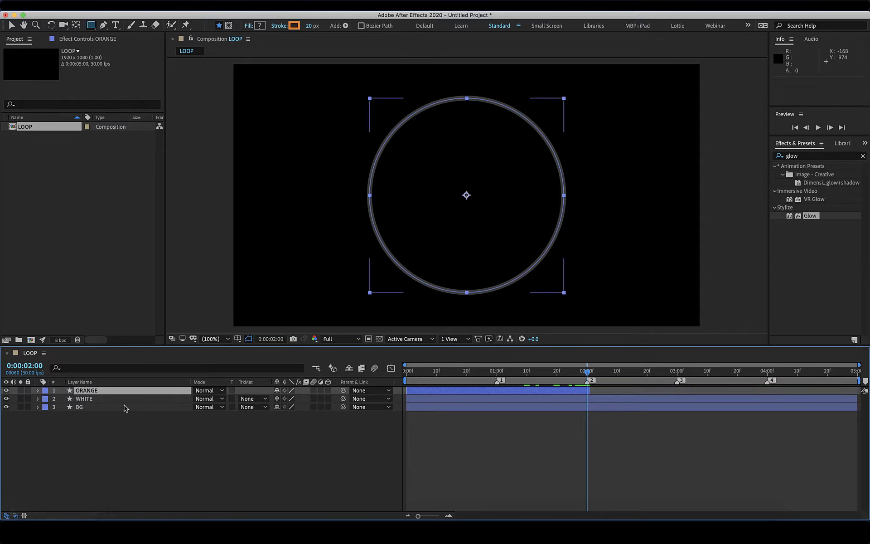
Trim the end of the WHITE layer to 0:00:02:00 and shift the layer so it starts at the 2-second marker.
{"action": "left_click", "coordinate": [562, 400]}
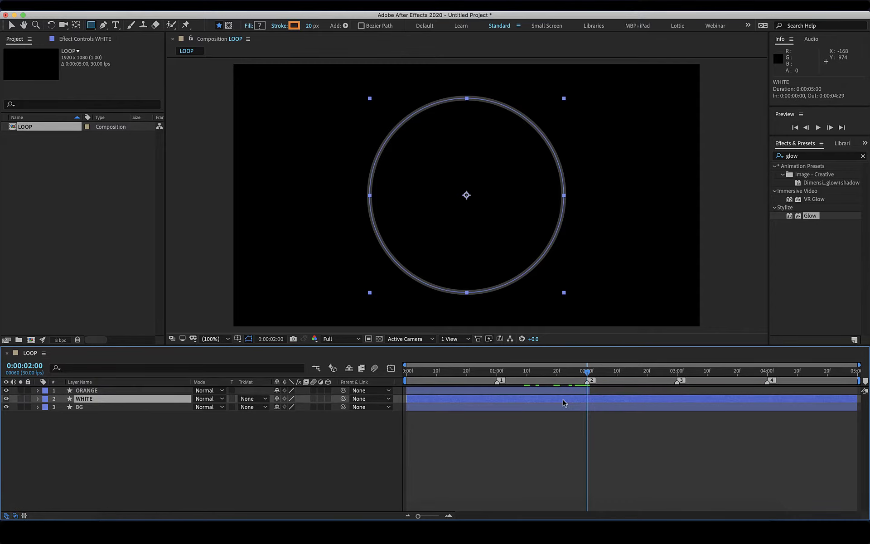
{"action": "key", "text": "alt+bracketright"}
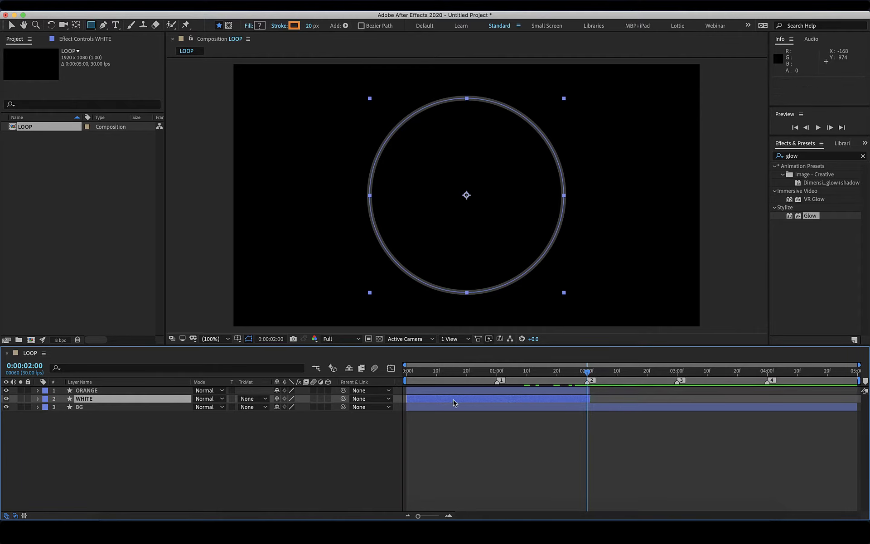
{"action": "left_click_drag", "start_coordinate": [455, 402], "coordinate": [644, 404]}
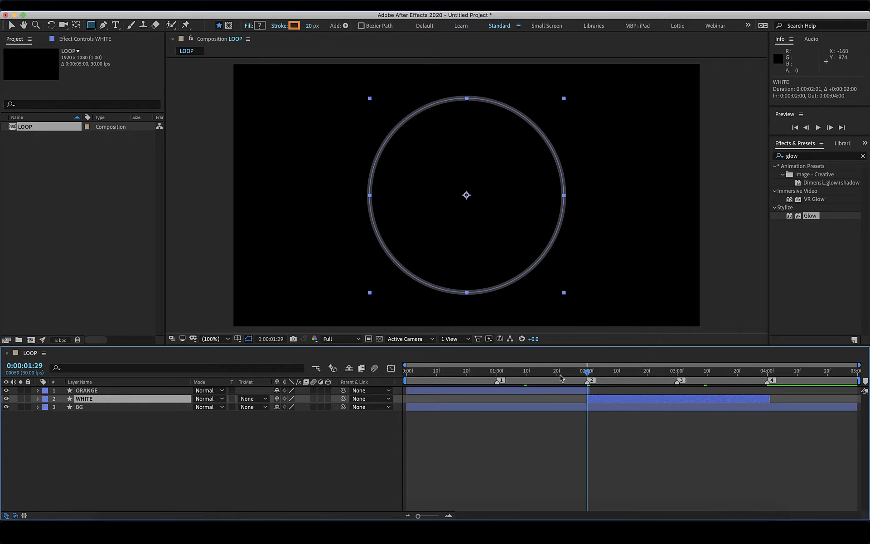
Set the WHITE layer's Stroke 1 color to FFFFFF and preview the animation from the start.
{"action": "key", "text": "Home"}
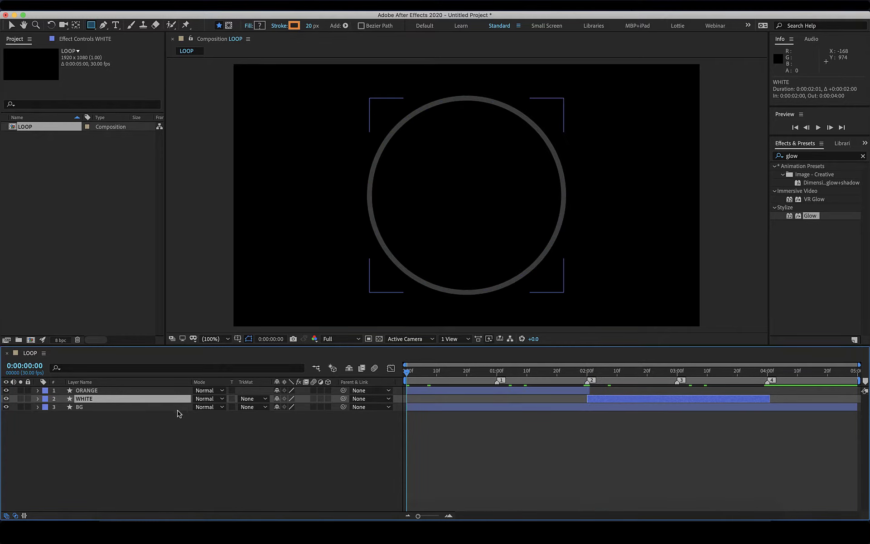
{"action": "left_click", "coordinate": [38, 399]}
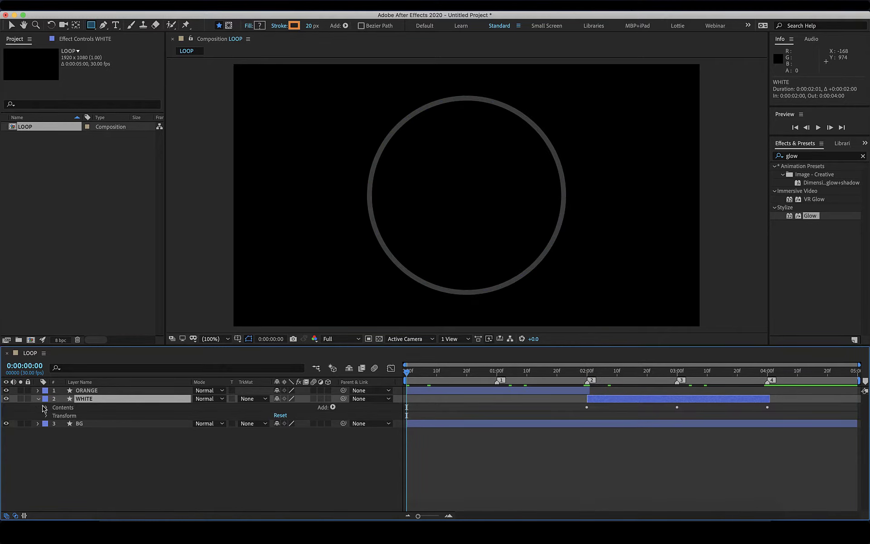
{"action": "left_click", "coordinate": [45, 407]}
{"action": "left_click", "coordinate": [55, 433]}
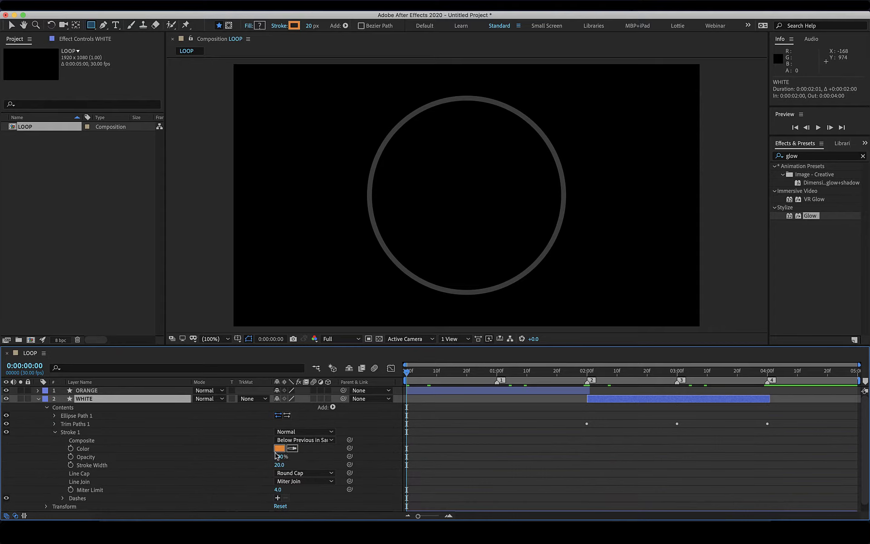
{"action": "left_click", "coordinate": [280, 449]}
{"action": "type", "text": "ffffff"}
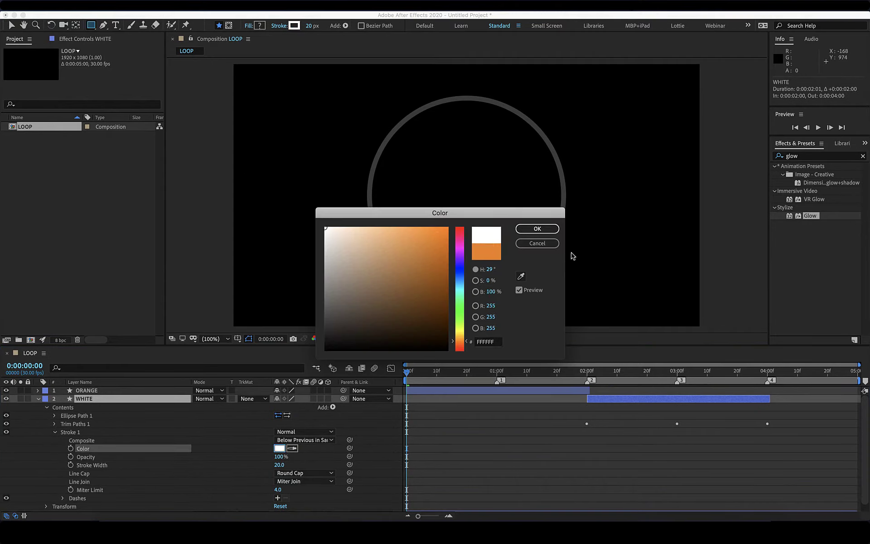
{"action": "left_click", "coordinate": [537, 228]}
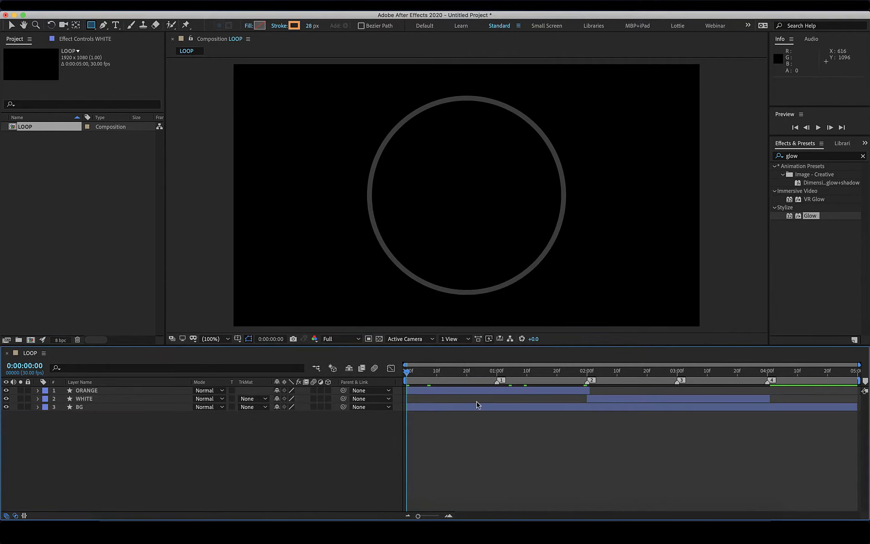
{"action": "key", "text": "space"}
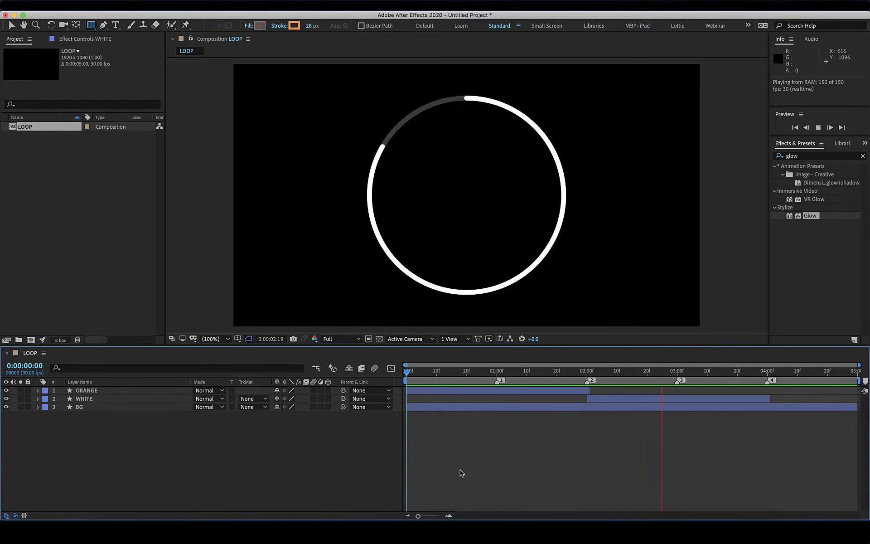
{"action": "key", "text": "space"}
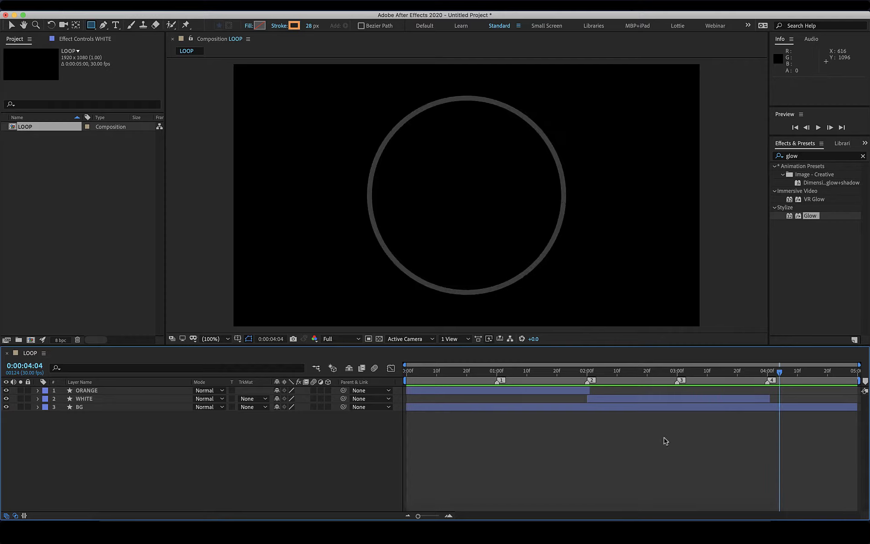
End the work area at 0:00:04:00 and trim the LOOP composition to the work area.
{"action": "left_click_drag", "start_coordinate": [781, 375], "coordinate": [768, 375]}
{"action": "key", "text": "n"}
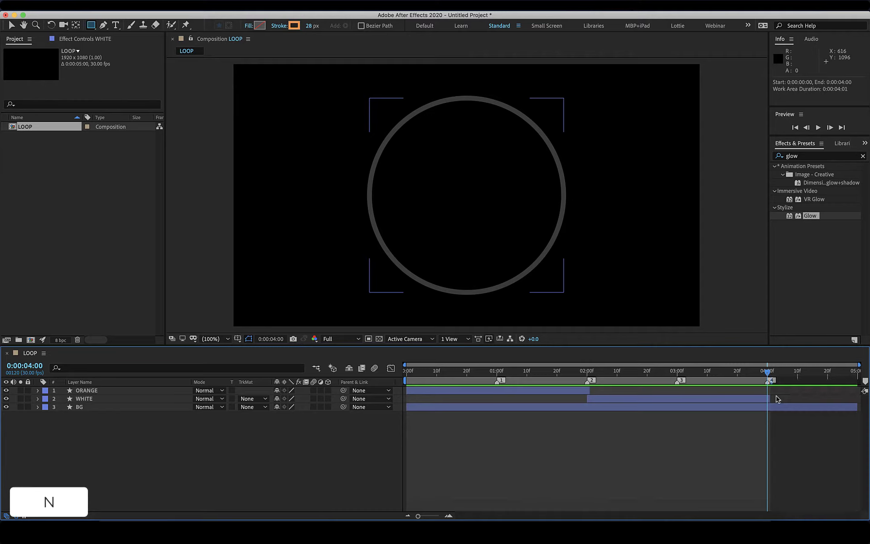
{"action": "left_click", "coordinate": [778, 399]}
{"action": "right_click", "coordinate": [717, 383]}
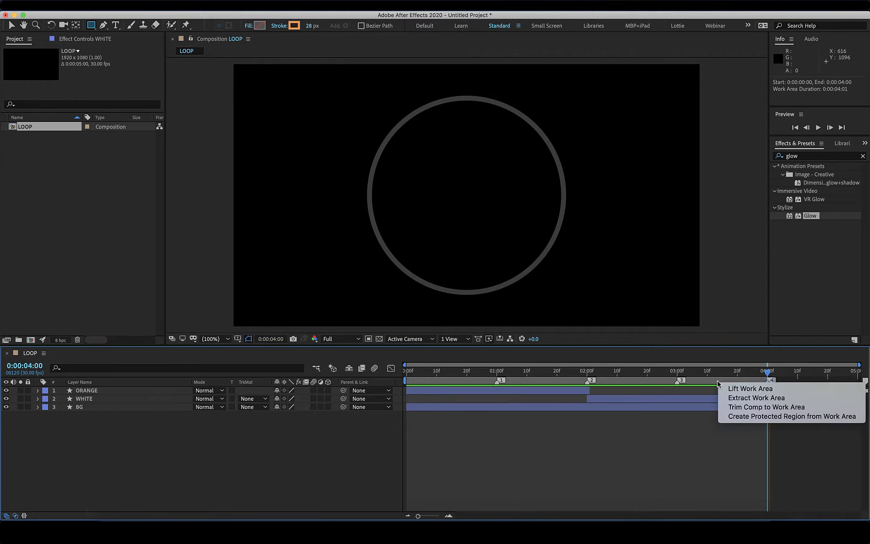
{"action": "left_click", "coordinate": [737, 407]}
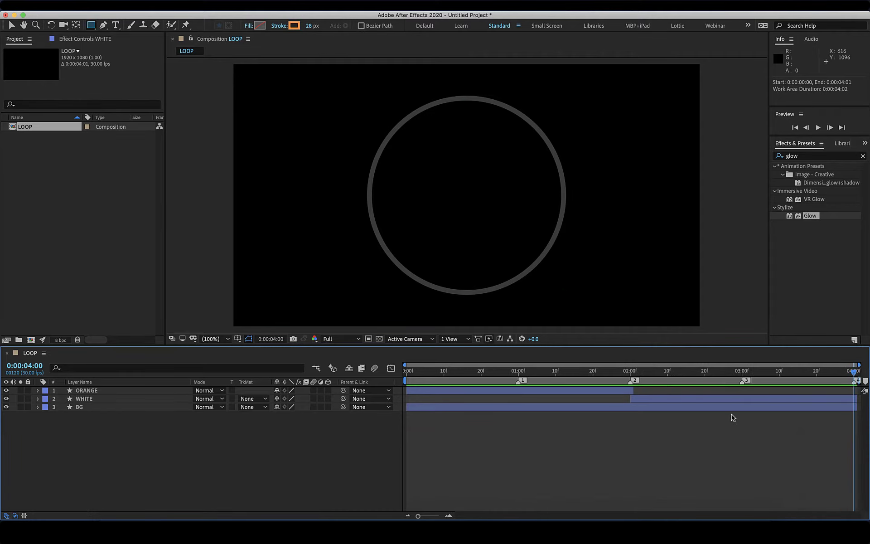
Play back the trimmed LOOP composition from its first frame.
{"action": "left_click_drag", "start_coordinate": [763, 381], "coordinate": [401, 402]}
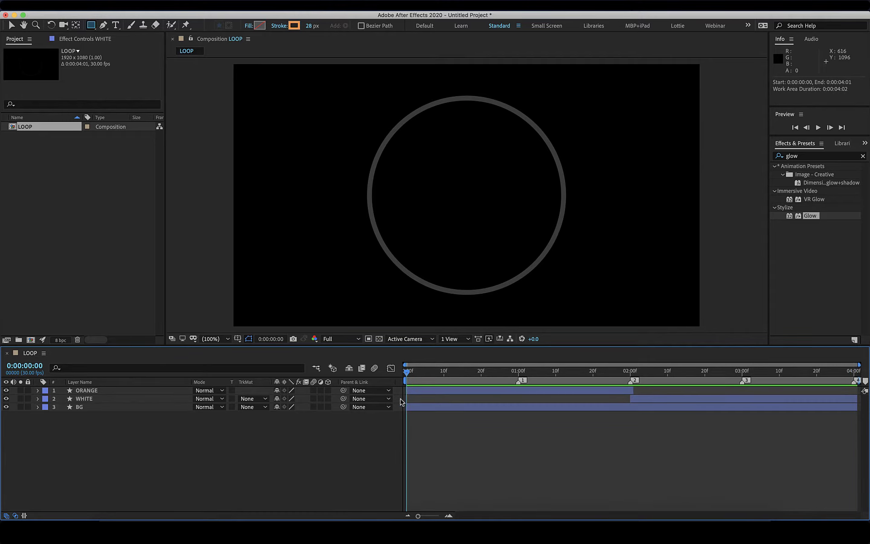
{"action": "key", "text": "space"}
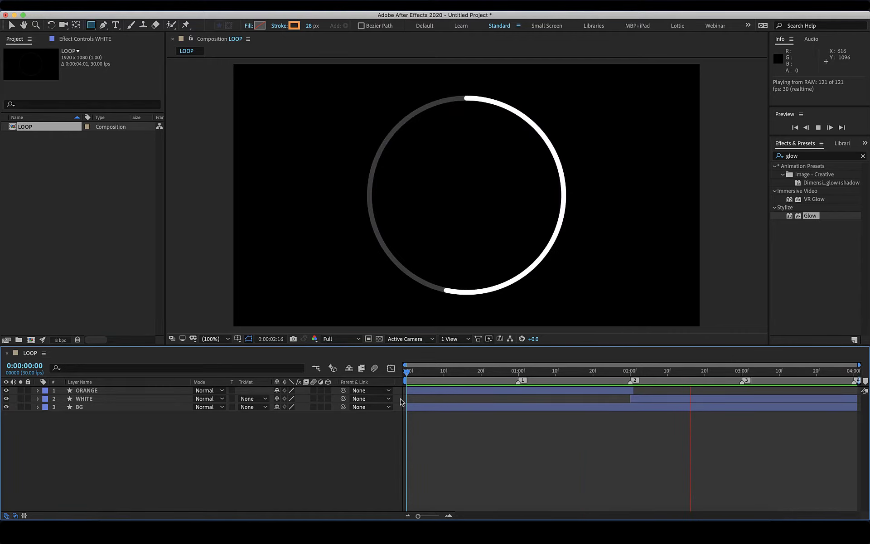
{"action": "key", "text": "space"}
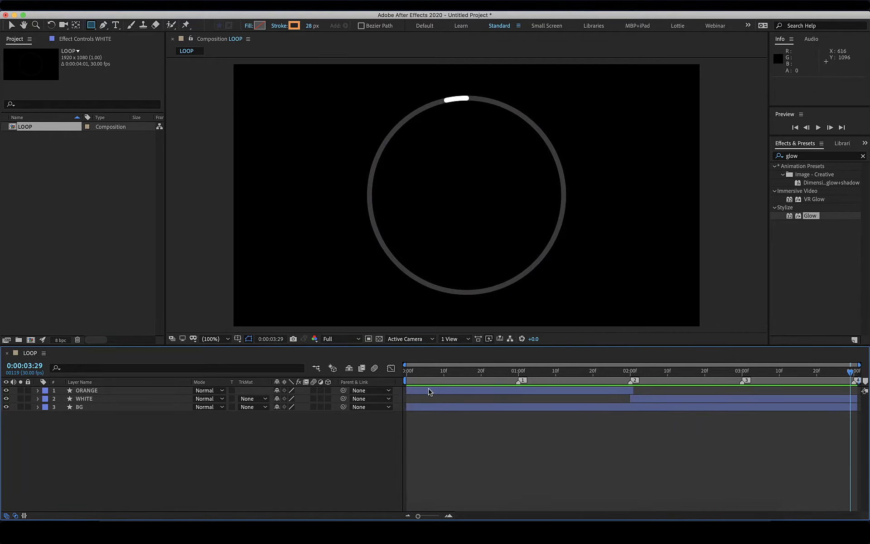
Pre-compose the ORANGE and WHITE layers into a new composition named STROKES.
{"action": "left_click_drag", "start_coordinate": [592, 376], "coordinate": [568, 384]}
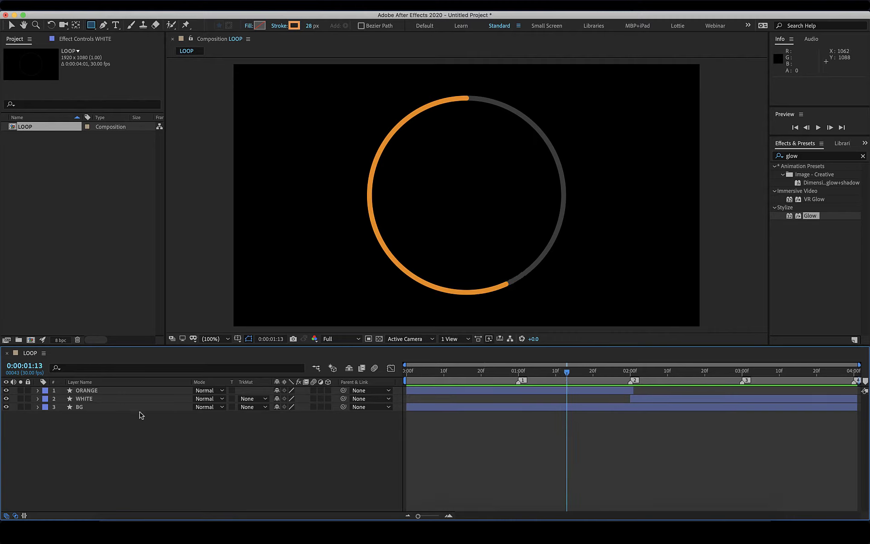
{"action": "left_click", "coordinate": [84, 399]}
{"action": "left_click", "coordinate": [86, 390], "text": "shift"}
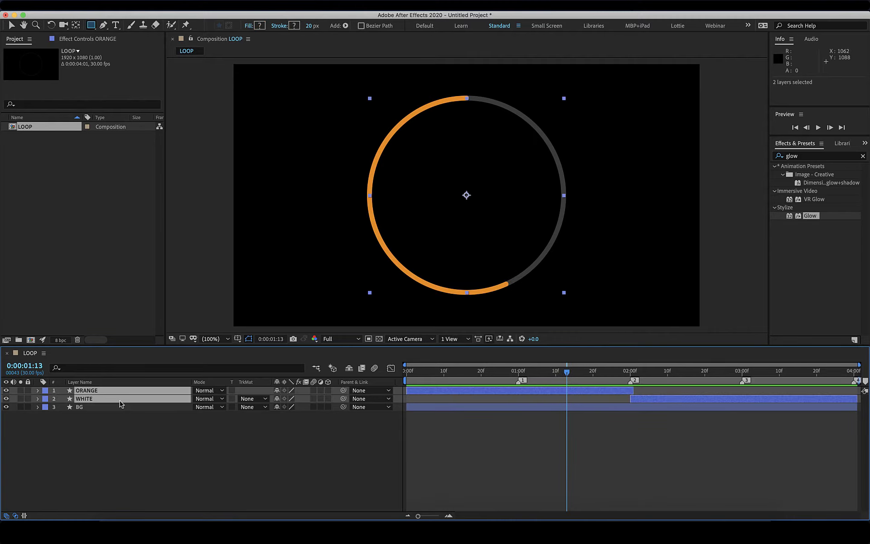
{"action": "left_click", "coordinate": [175, 4]}
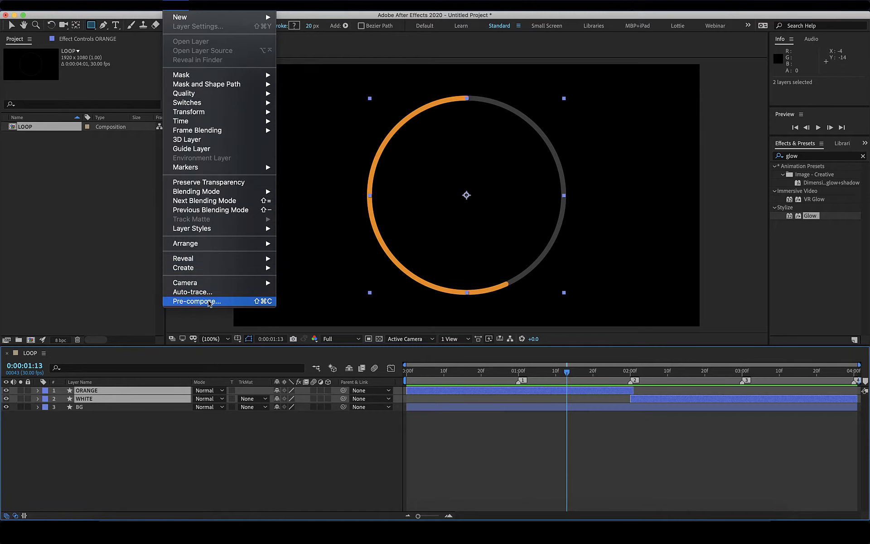
{"action": "left_click", "coordinate": [209, 302]}
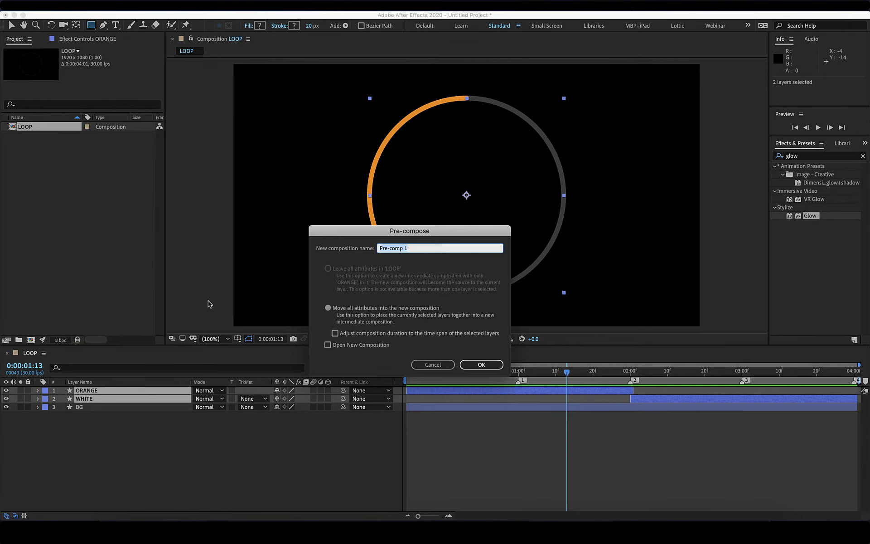
{"action": "key", "text": "BackSpace"}
{"action": "type", "text": "STROKES"}
{"action": "key", "text": "Return"}
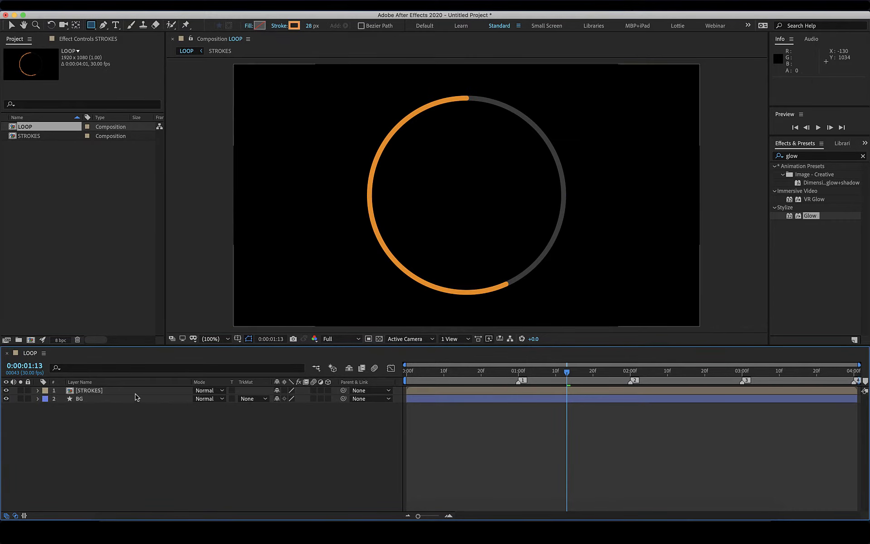
Apply the Stylize Glow effect to the STROKES layer.
{"action": "left_click", "coordinate": [812, 157]}
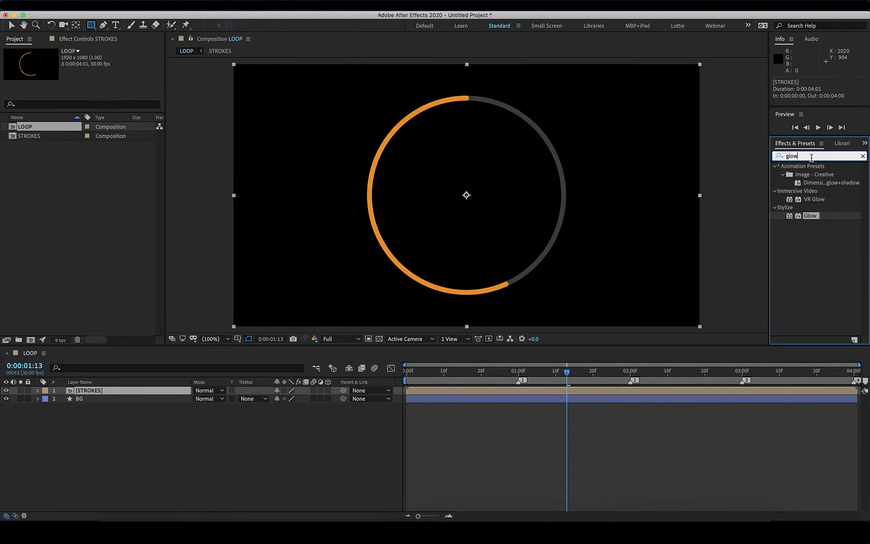
{"action": "double_click", "coordinate": [813, 156]}
{"action": "mouse_move", "coordinate": [791, 219]}
{"action": "left_mouse_down"}
{"action": "mouse_move", "coordinate": [499, 272]}
{"action": "mouse_move", "coordinate": [121, 403]}
{"action": "mouse_move", "coordinate": [120, 392]}
{"action": "left_mouse_up"}
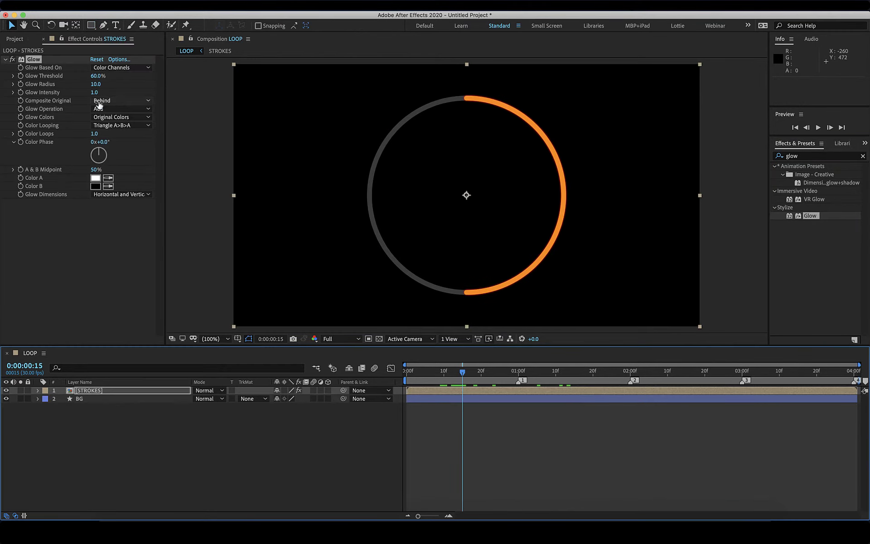
Set the Glow Radius of the STROKES layer's Glow effect to 50.
{"action": "left_click_drag", "start_coordinate": [96, 84], "coordinate": [108, 85]}
{"action": "left_click", "coordinate": [98, 85]}
{"action": "type", "text": "44"}
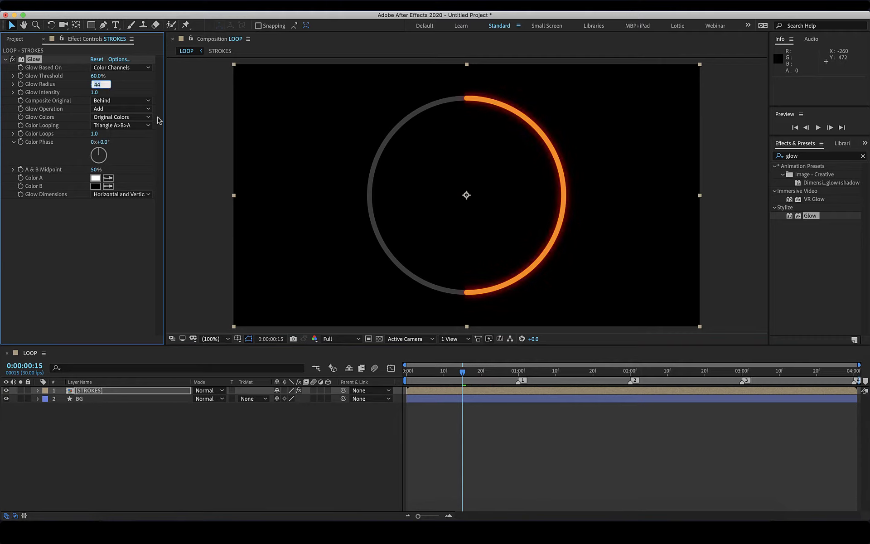
{"action": "key", "text": "BackSpace"}
{"action": "key", "text": "BackSpace"}
{"action": "type", "text": "50"}
{"action": "key", "text": "Return"}
Preview the glowing strokes from the first frame of the composition.
{"action": "left_click_drag", "start_coordinate": [463, 378], "coordinate": [406, 378]}
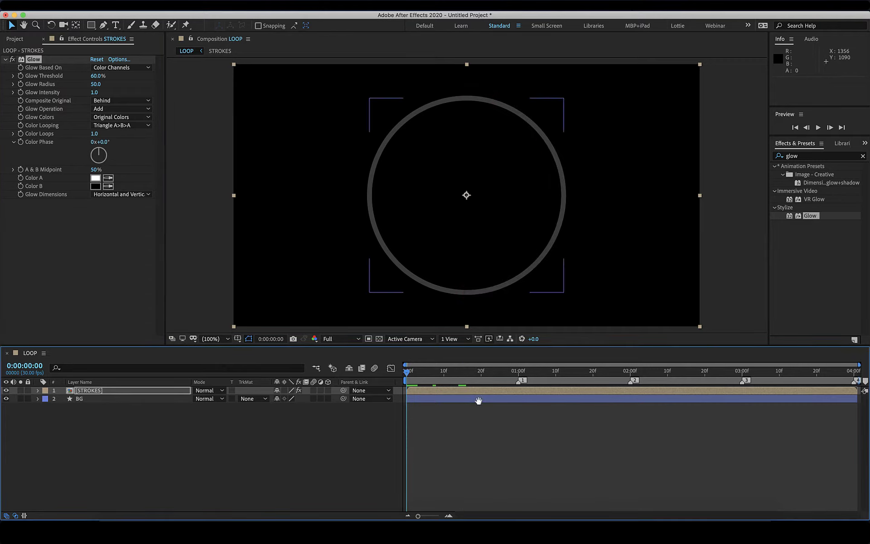
{"action": "key", "text": "space"}
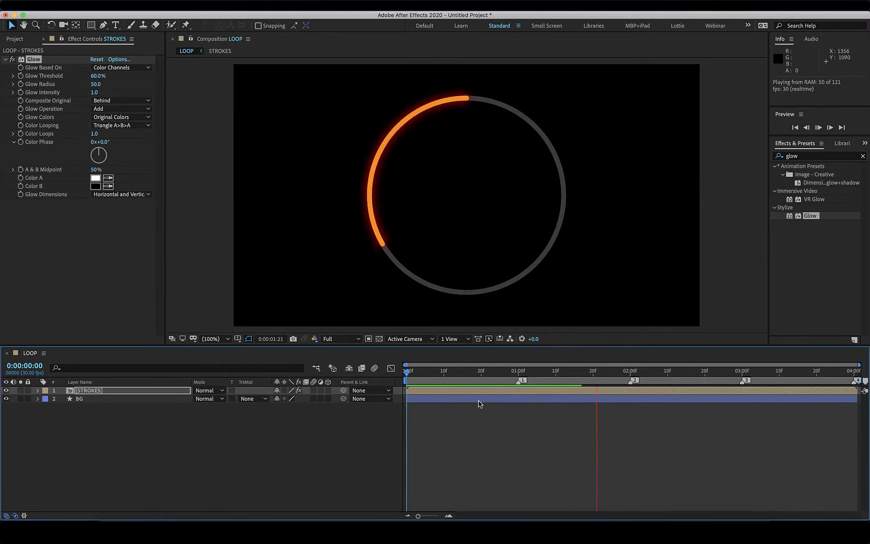
{"action": "left_click", "coordinate": [256, 442]}
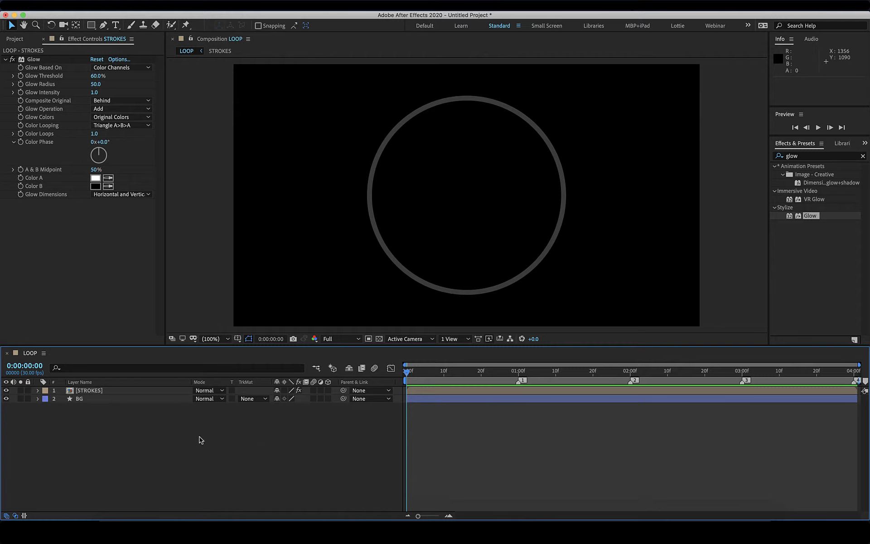
Pre-compose the STROKES and BG layers into a new composition named MASTER.
{"action": "left_click_drag", "start_coordinate": [167, 428], "coordinate": [135, 389]}
{"action": "left_click", "coordinate": [174, 9]}
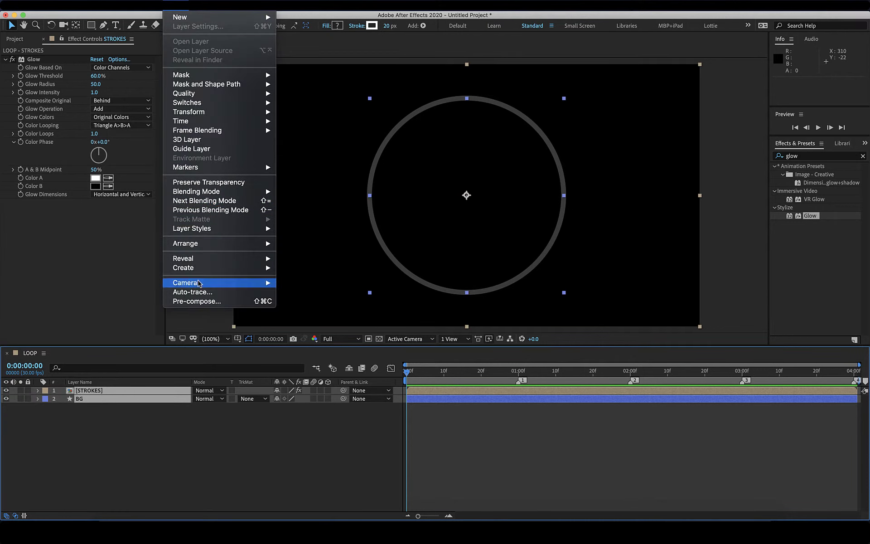
{"action": "left_click", "coordinate": [195, 302]}
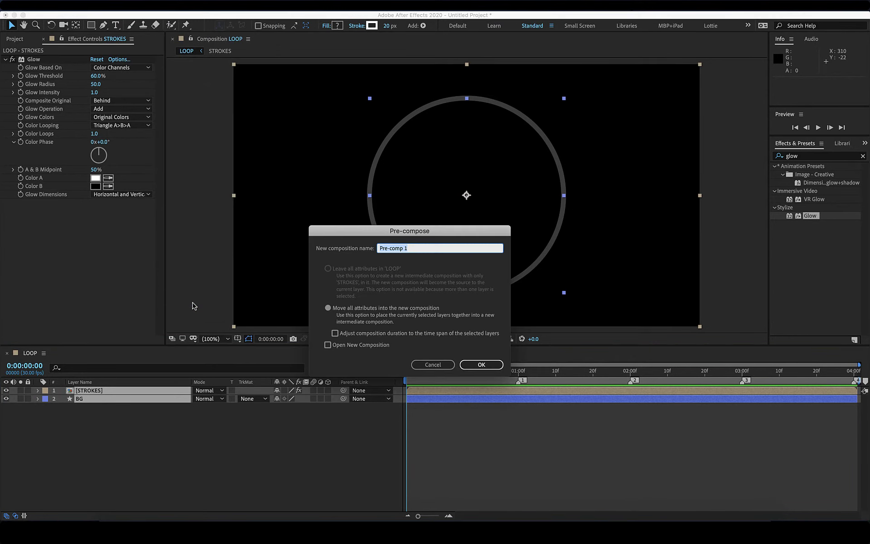
{"action": "type", "text": "MASTER"}
{"action": "key", "text": "Return"}
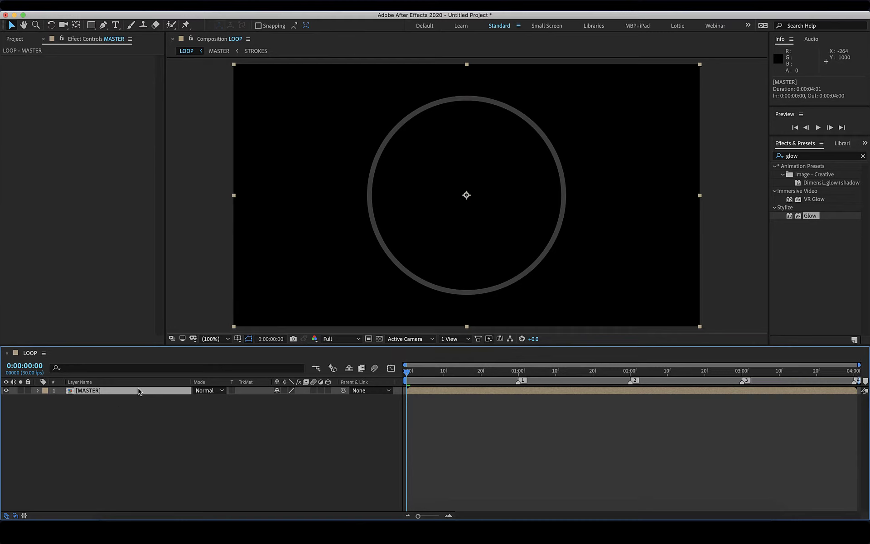
Keyframe the MASTER layer's current scale at 0:00:00:00 and set its scale to 90% at 0:00:01:00.
{"action": "key", "text": "s"}
{"action": "key", "text": "space"}
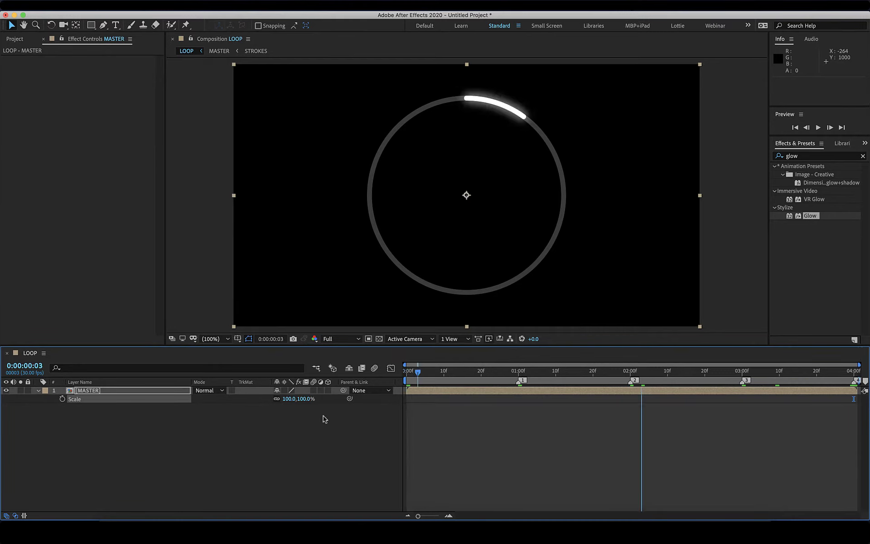
{"action": "key", "text": "space"}
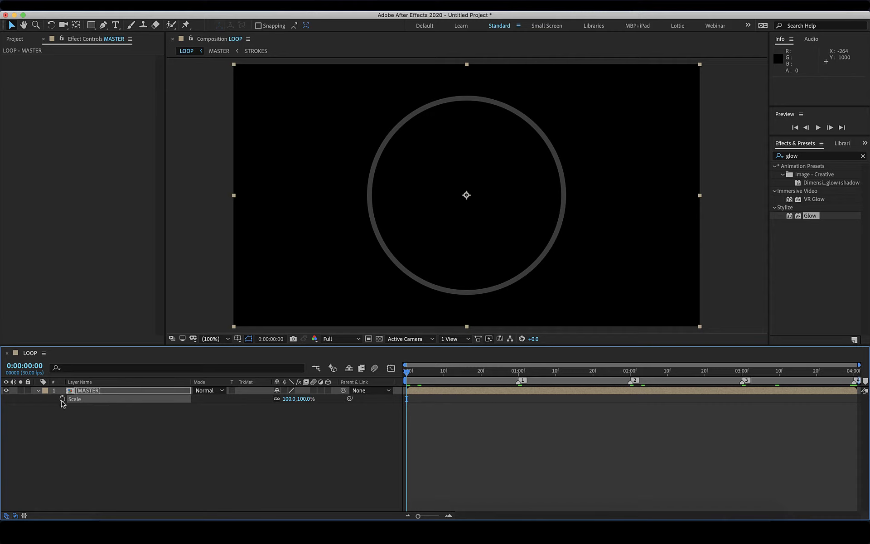
{"action": "left_click", "coordinate": [62, 398]}
{"action": "key", "text": "k"}
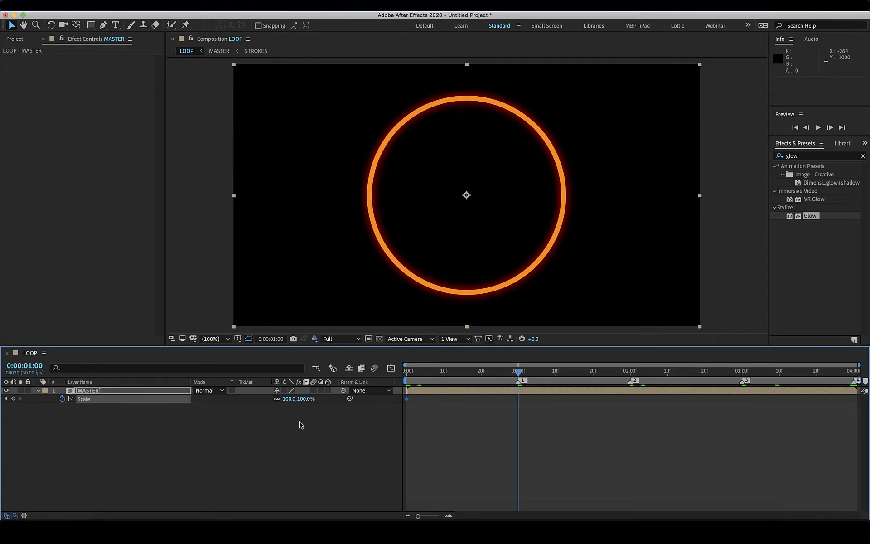
{"action": "left_click", "coordinate": [288, 398]}
{"action": "type", "text": "90"}
{"action": "key", "text": "Return"}
Set the MASTER layer's scale to 100% at 0:00:02:00 and to 90% at 0:00:03:00.
{"action": "key", "text": "k"}
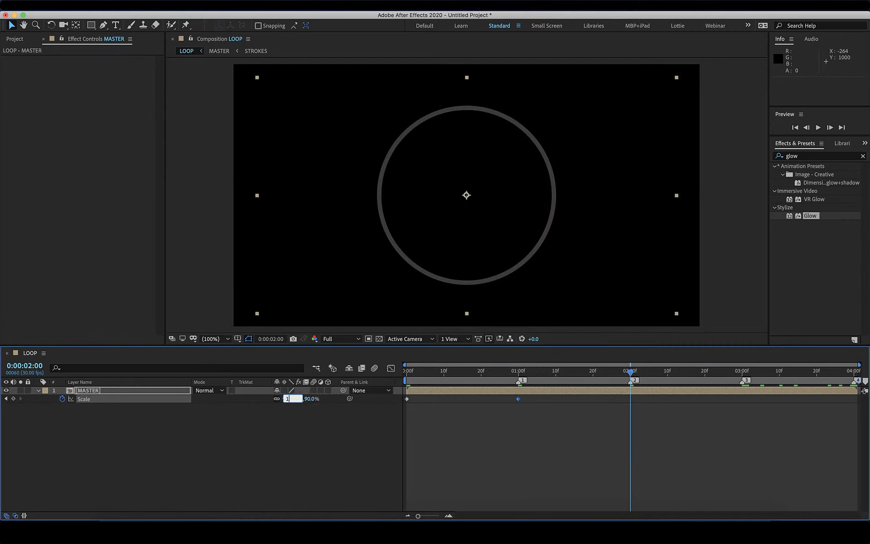
{"action": "type", "text": "100"}
{"action": "key", "text": "Return"}
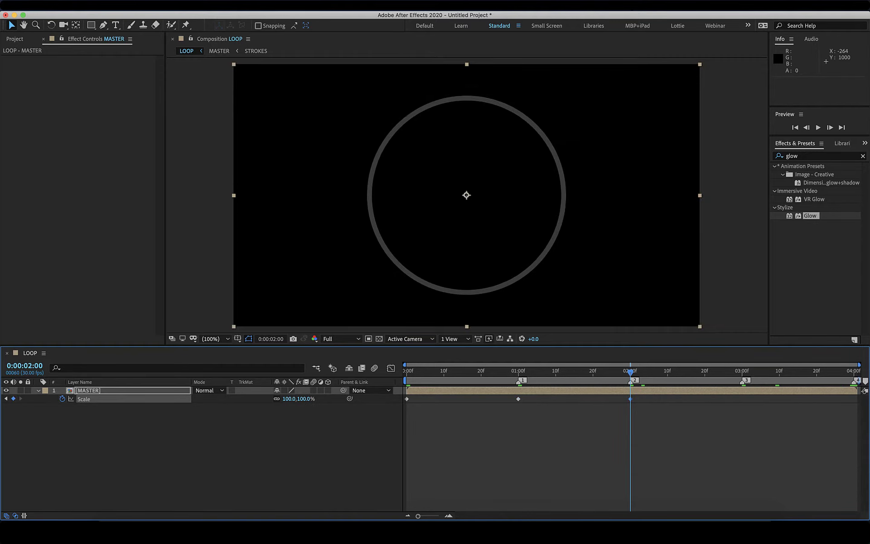
{"action": "key", "text": "k"}
{"action": "left_click", "coordinate": [290, 399]}
{"action": "type", "text": "90"}
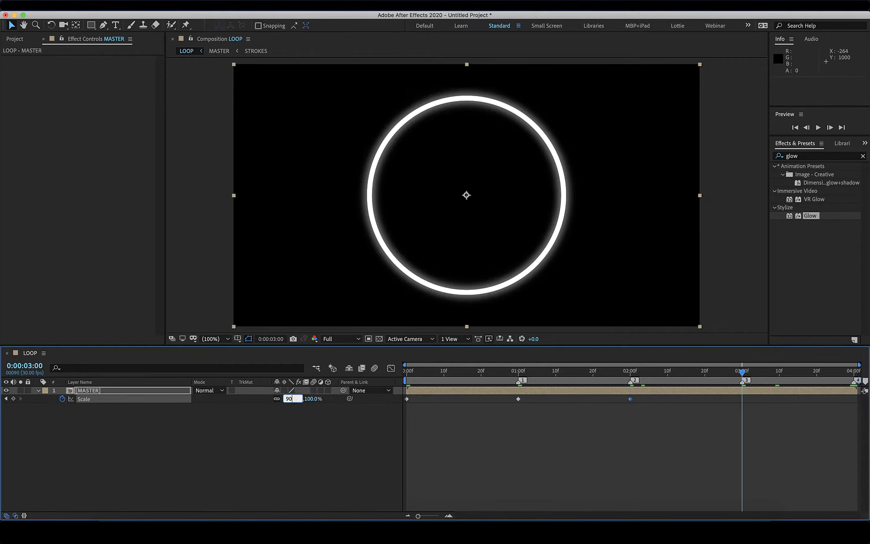
{"action": "key", "text": "Return"}
Set the MASTER layer's scale to 100% at 0:00:04:00.
{"action": "key", "text": "k"}
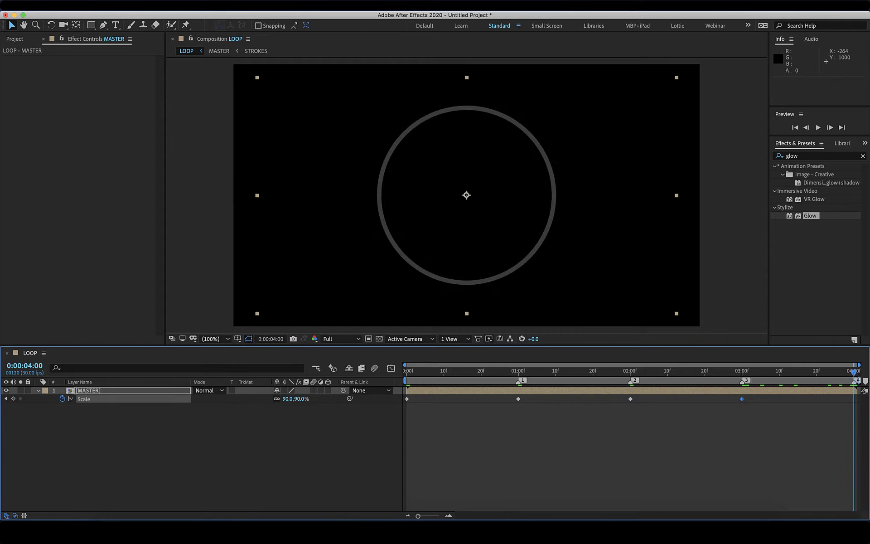
{"action": "left_click", "coordinate": [289, 407]}
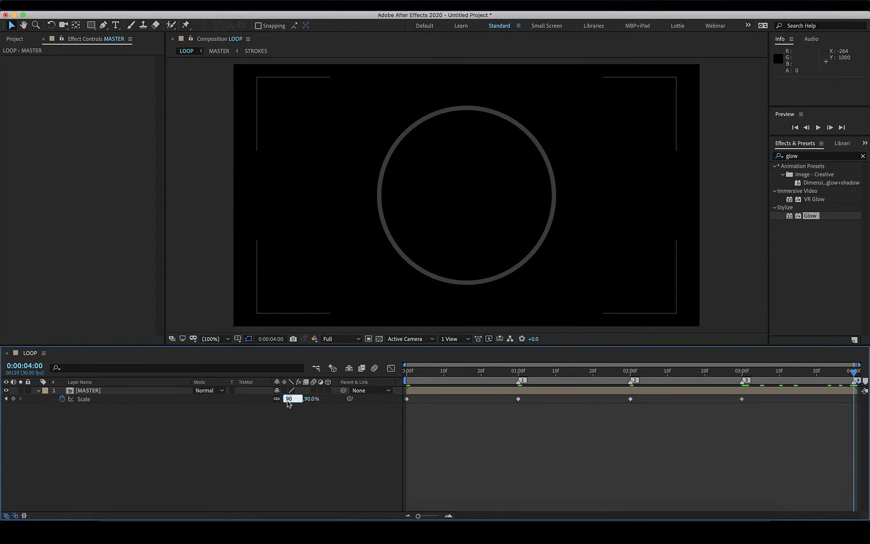
{"action": "type", "text": "100"}
{"action": "key", "text": "Return"}
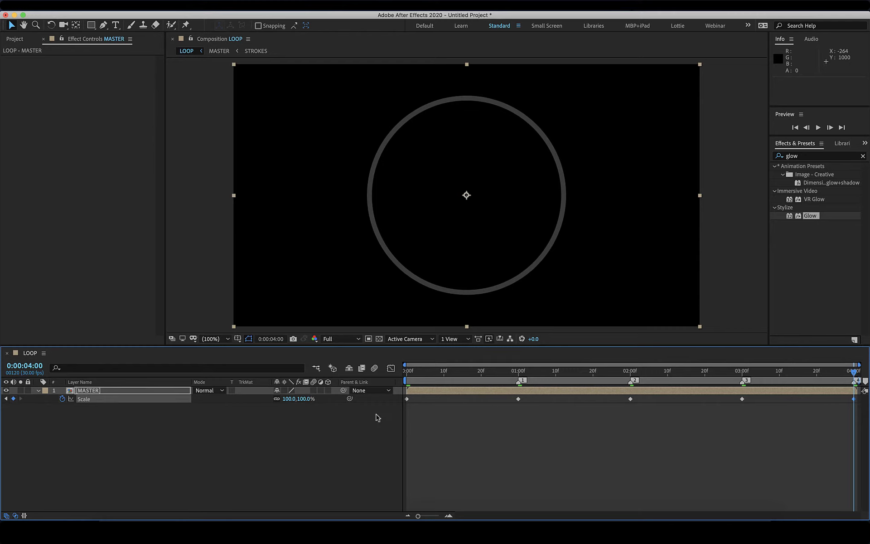
Preview the MASTER layer's pulsing scale animation from the first frame.
{"action": "left_click_drag", "start_coordinate": [422, 383], "coordinate": [406, 383]}
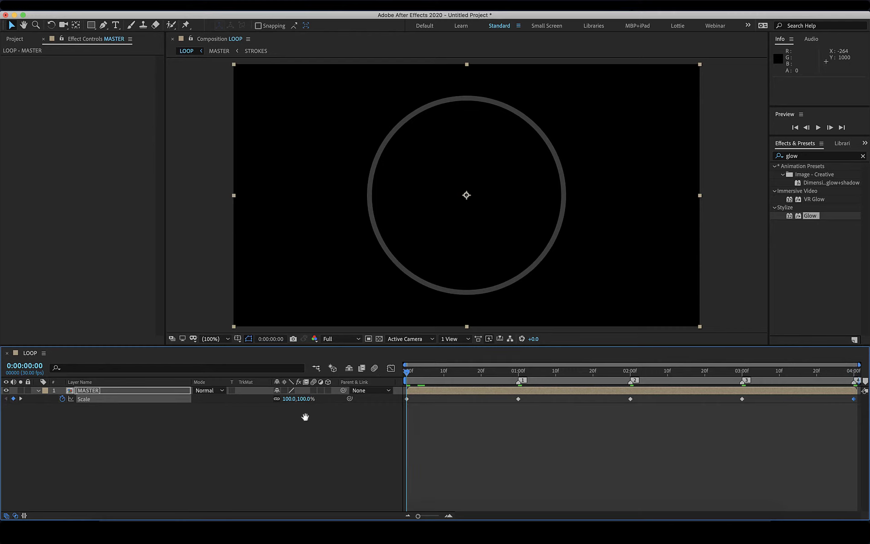
{"action": "key", "text": "space"}
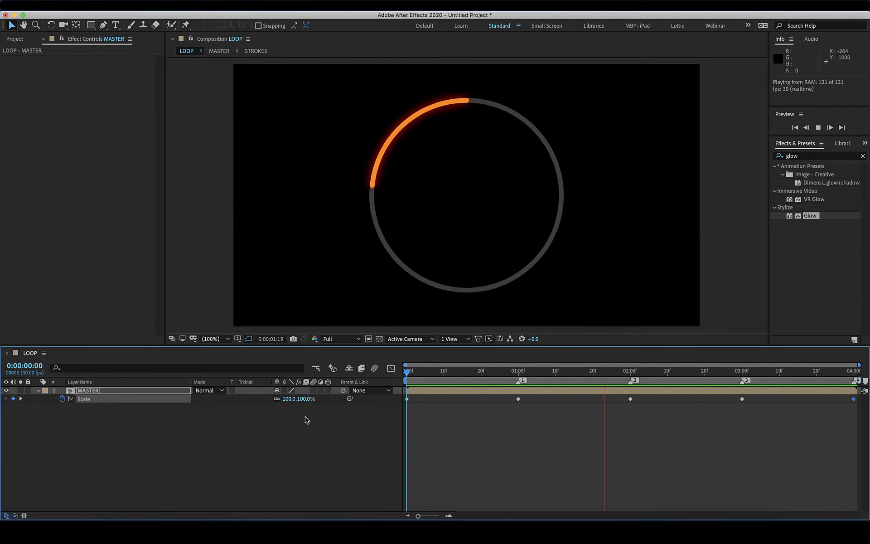
{"action": "key", "text": "space"}
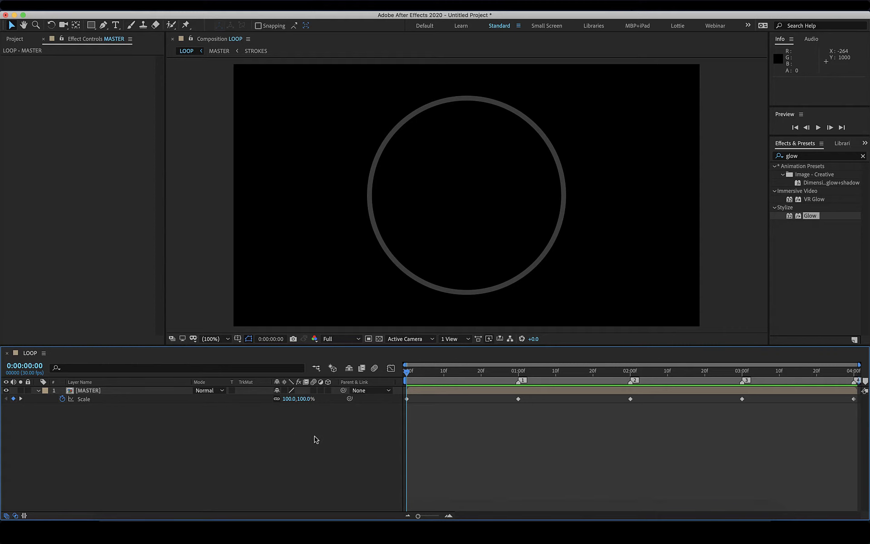
Examine the LOOP composition's background against the transparency grid at several frames, then restore the normal background display.
{"action": "left_click", "coordinate": [380, 339]}
{"action": "left_click", "coordinate": [470, 370]}
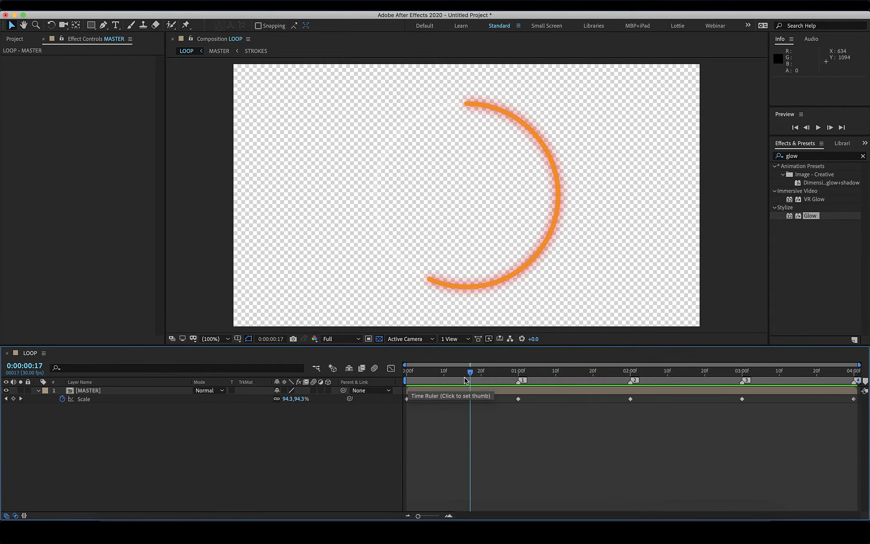
{"action": "left_click_drag", "start_coordinate": [470, 373], "coordinate": [499, 375]}
{"action": "left_click", "coordinate": [379, 339]}
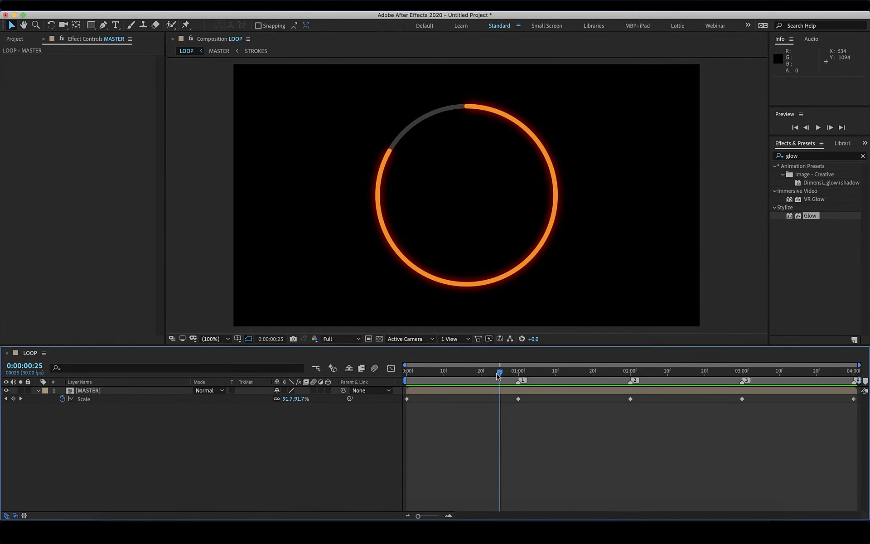
Create a black (000000) solid layer named BG in the LOOP composition.
{"action": "left_click_drag", "start_coordinate": [499, 373], "coordinate": [405, 379]}
{"action": "right_click", "coordinate": [179, 438]}
{"action": "mouse_move", "coordinate": [210, 420]}
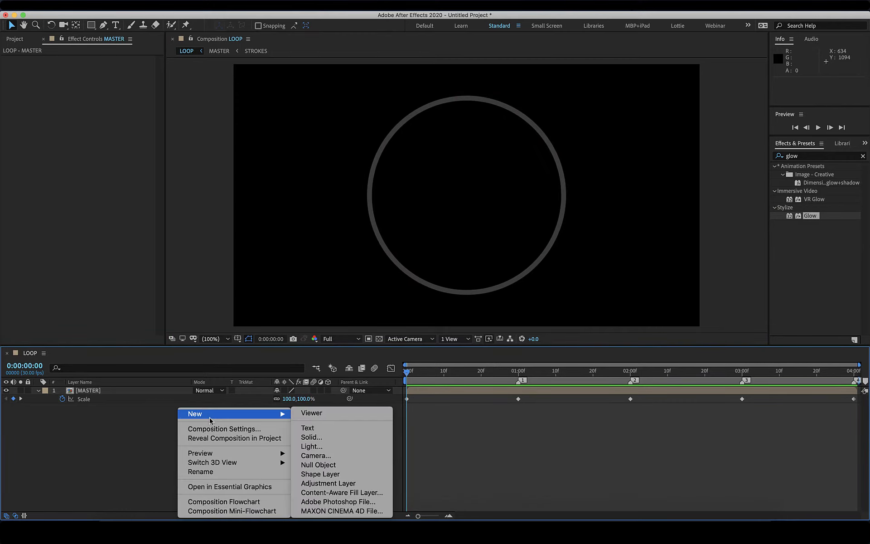
{"action": "left_click", "coordinate": [363, 437]}
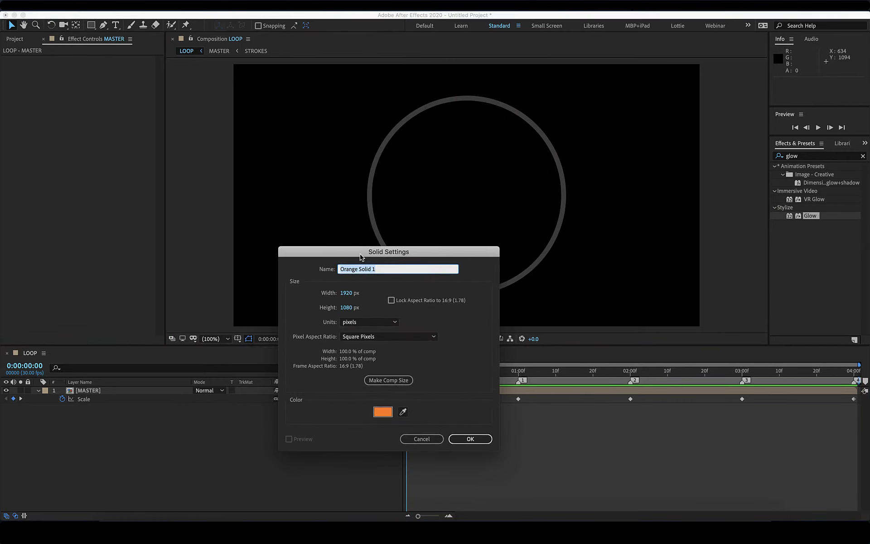
{"action": "type", "text": "BG"}
{"action": "left_click", "coordinate": [383, 411]}
{"action": "left_click", "coordinate": [395, 296]}
{"action": "left_click_drag", "start_coordinate": [369, 312], "coordinate": [319, 353]}
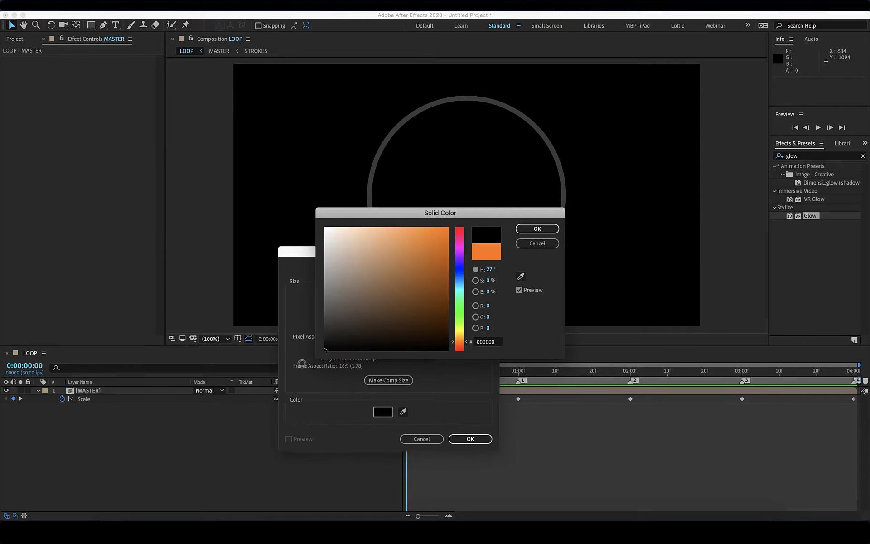
{"action": "left_click", "coordinate": [537, 228]}
{"action": "left_click", "coordinate": [470, 439]}
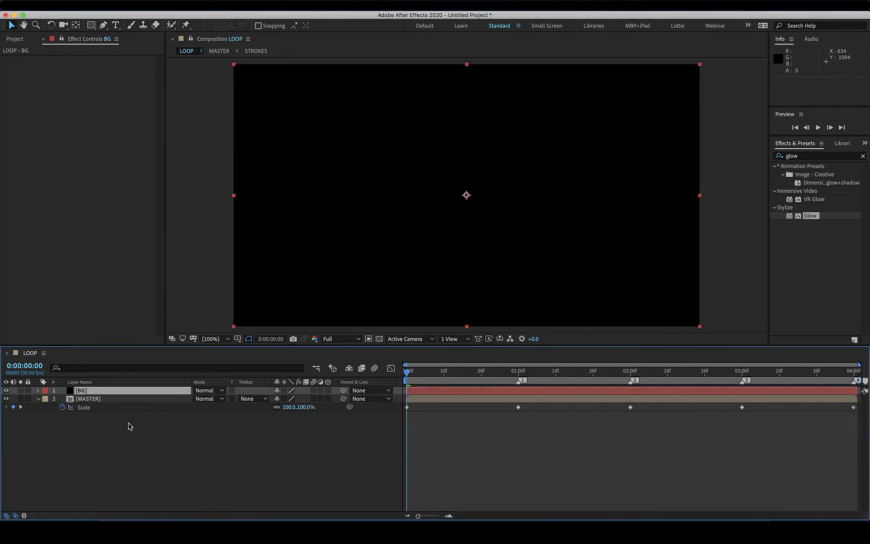
Place the BG solid below the MASTER layer and set its opacity to 20%.
{"action": "left_click_drag", "start_coordinate": [113, 390], "coordinate": [113, 410]}
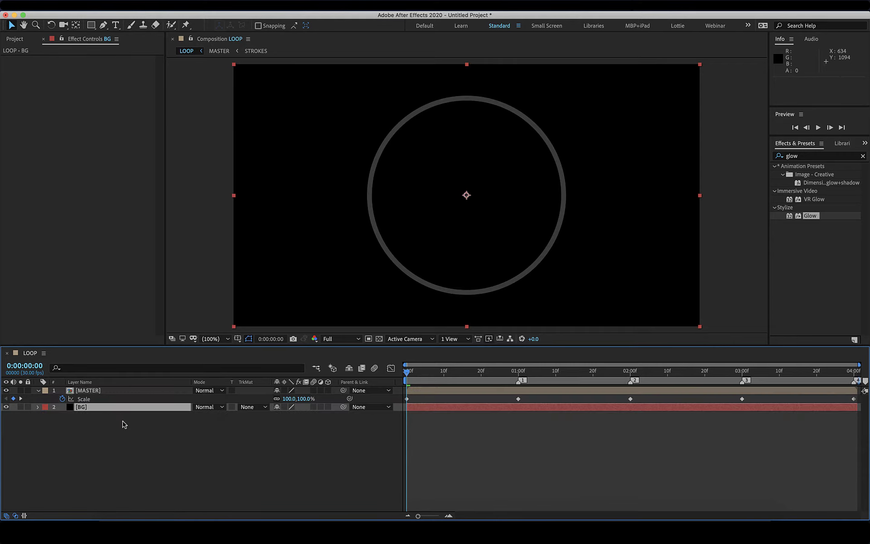
{"action": "key", "text": "t"}
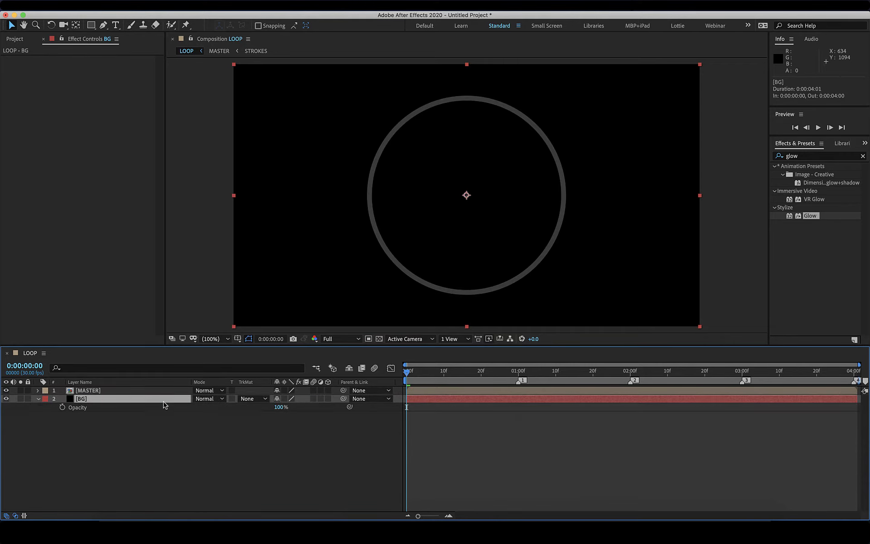
{"action": "left_click", "coordinate": [278, 407]}
{"action": "type", "text": "20"}
{"action": "key", "text": "Return"}
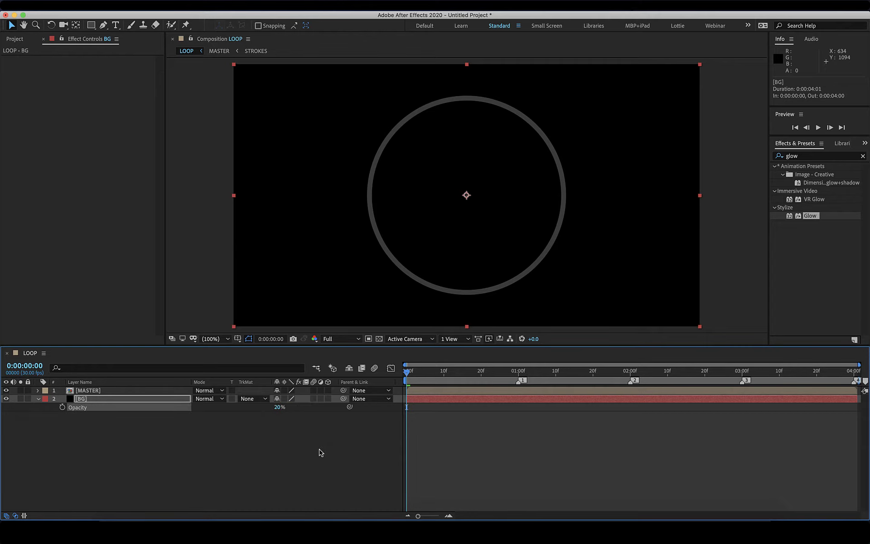
{"action": "left_click", "coordinate": [321, 452]}
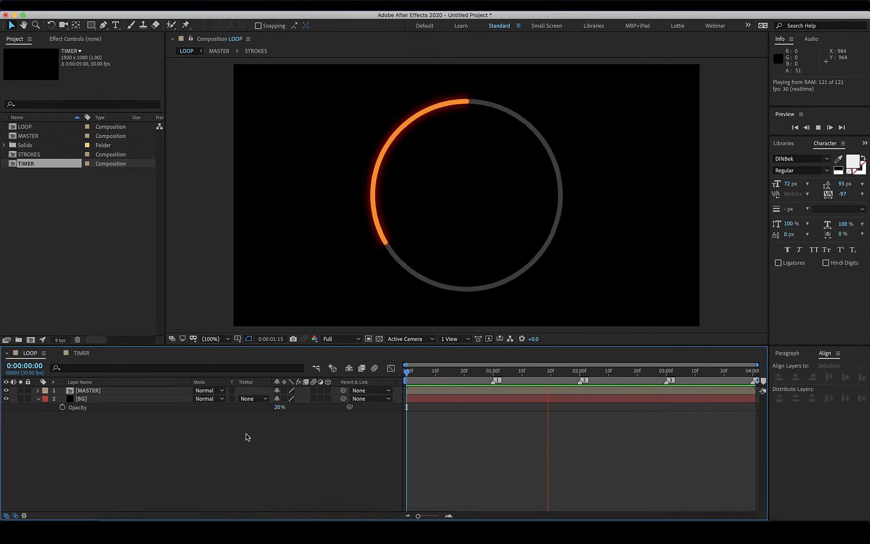
Apply Easy Ease to all Start and End keyframes of the ORANGE and WHITE layers inside the STROKES composition.
{"action": "double_click", "coordinate": [71, 392]}
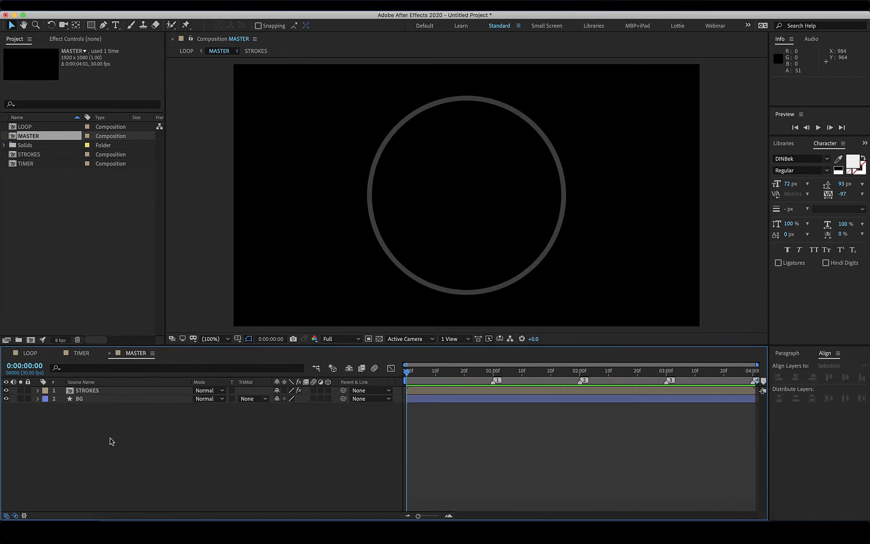
{"action": "double_click", "coordinate": [71, 391]}
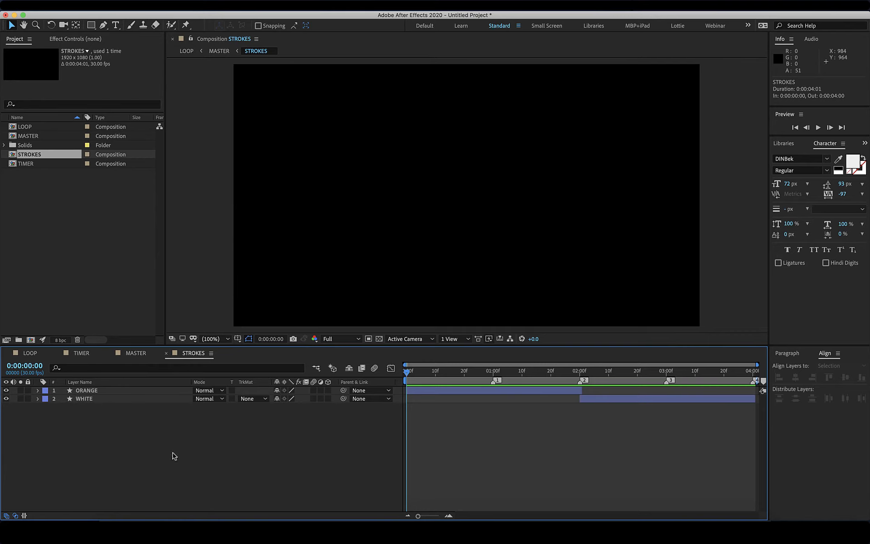
{"action": "left_click_drag", "start_coordinate": [145, 410], "coordinate": [134, 392]}
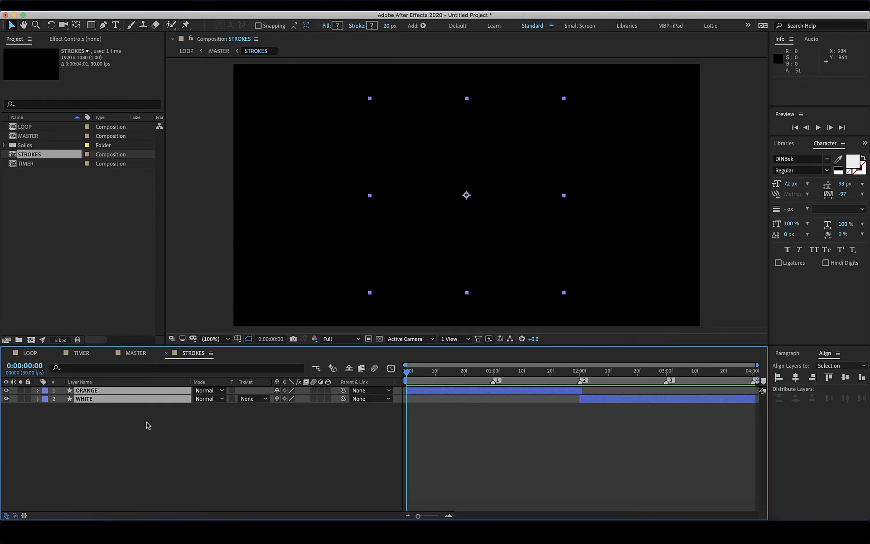
{"action": "key", "text": "u"}
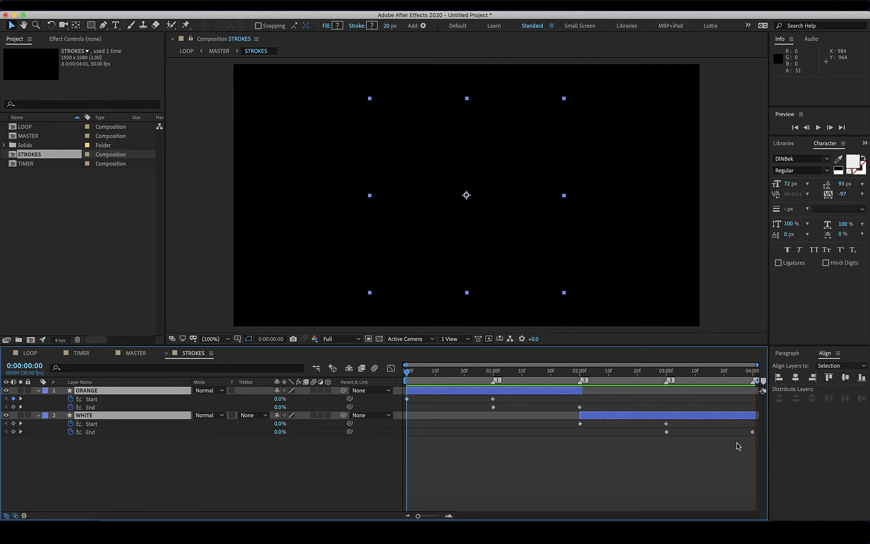
{"action": "left_click_drag", "start_coordinate": [755, 444], "coordinate": [406, 400]}
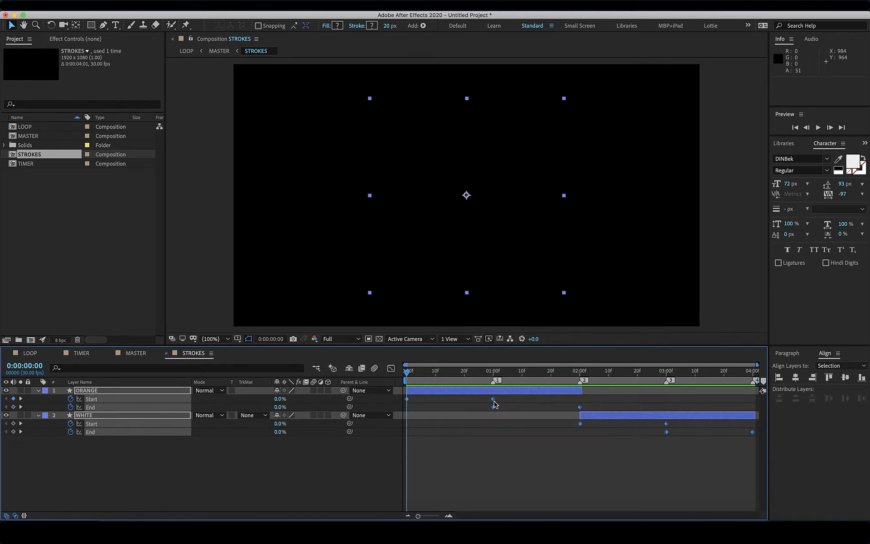
{"action": "right_click", "coordinate": [493, 401]}
{"action": "mouse_move", "coordinate": [534, 515]}
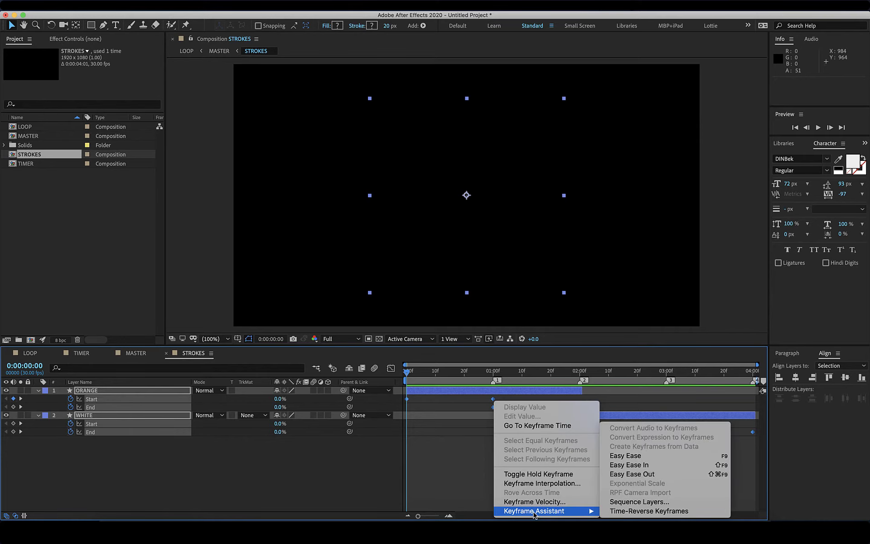
{"action": "left_click", "coordinate": [634, 455]}
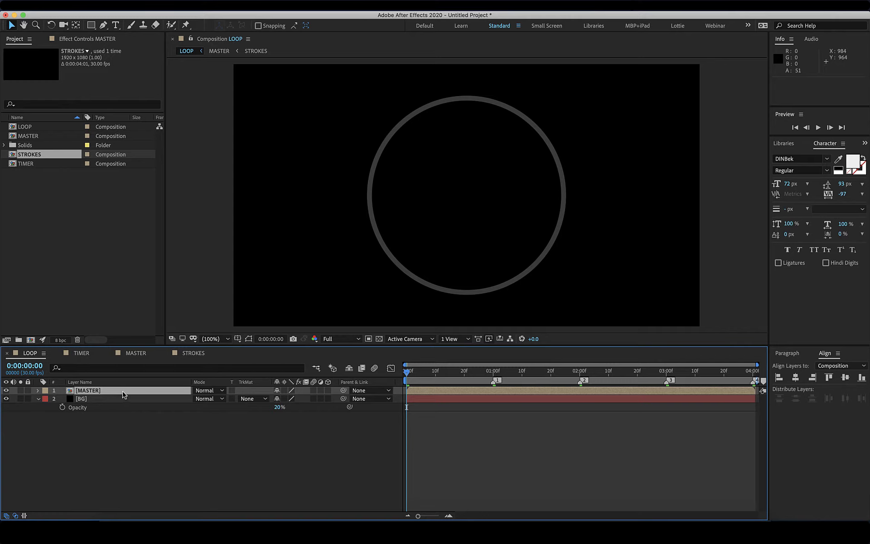
Apply Easy Ease to all of the MASTER layer's scale keyframes in the LOOP composition.
{"action": "key", "text": "u"}
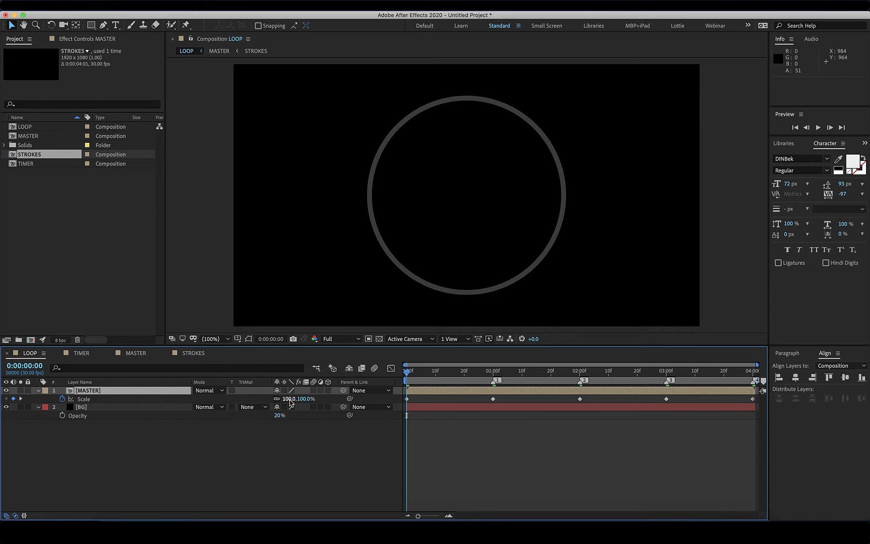
{"action": "left_click", "coordinate": [84, 399]}
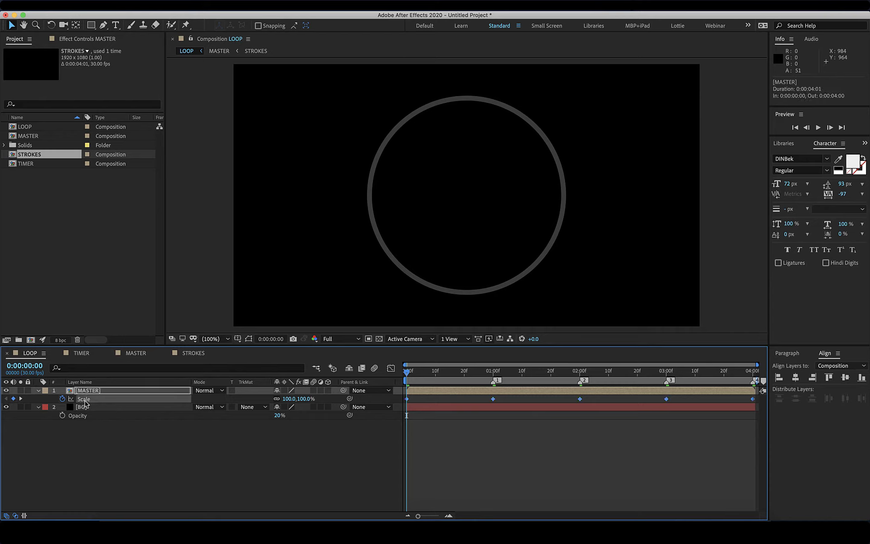
{"action": "right_click", "coordinate": [493, 399]}
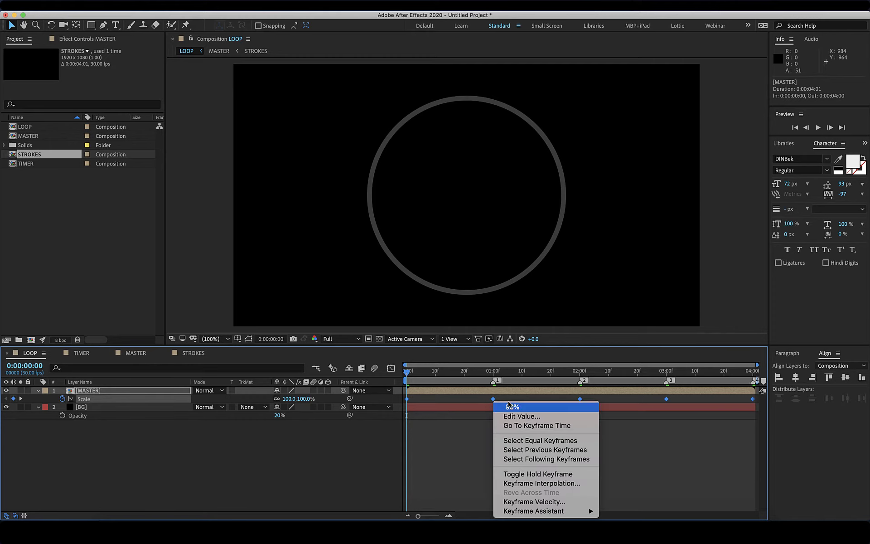
{"action": "mouse_move", "coordinate": [515, 512]}
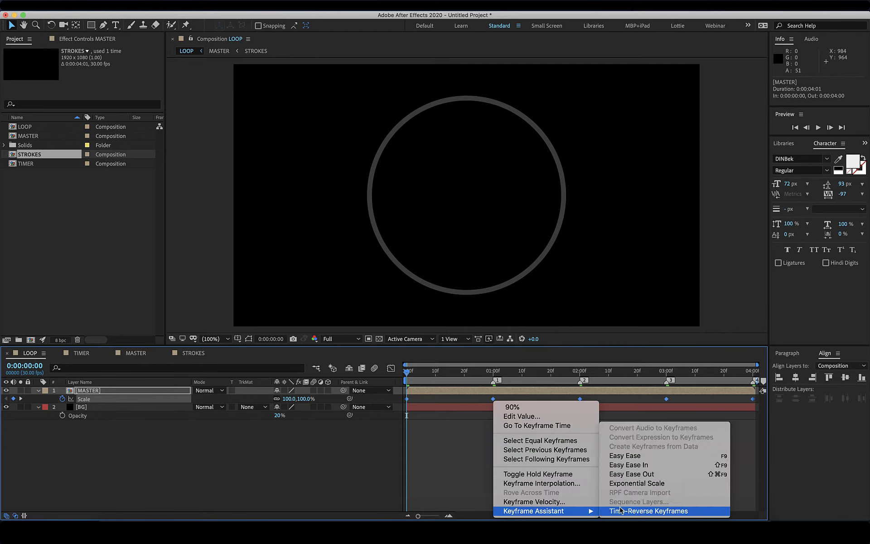
{"action": "left_click", "coordinate": [629, 461]}
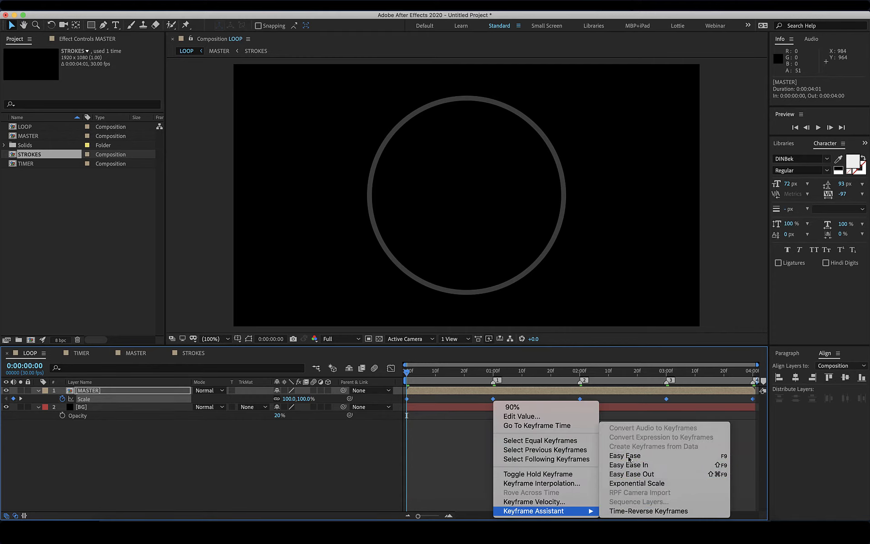
Collapse the MASTER layer's keyframed properties and preview the eased ring animation.
{"action": "key", "text": "u"}
{"action": "key", "text": "space"}
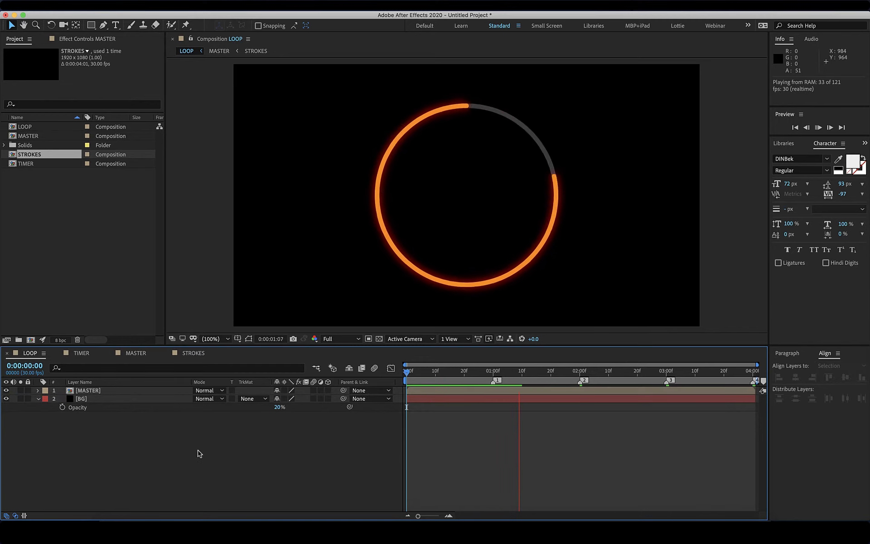
{"action": "key", "text": "space"}
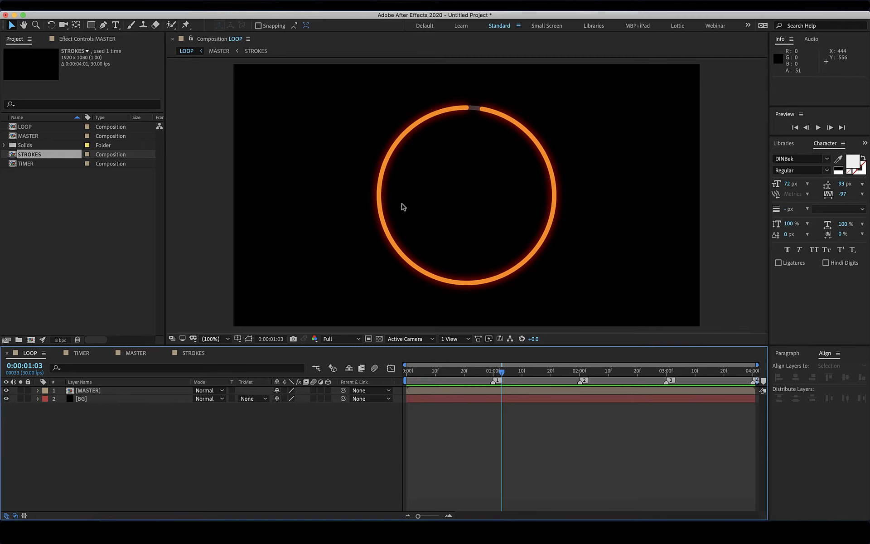
Add a text layer reading 00:00s inside the ring and enlarge its scale to about 251%.
{"action": "left_click", "coordinate": [116, 25]}
{"action": "left_click", "coordinate": [445, 195]}
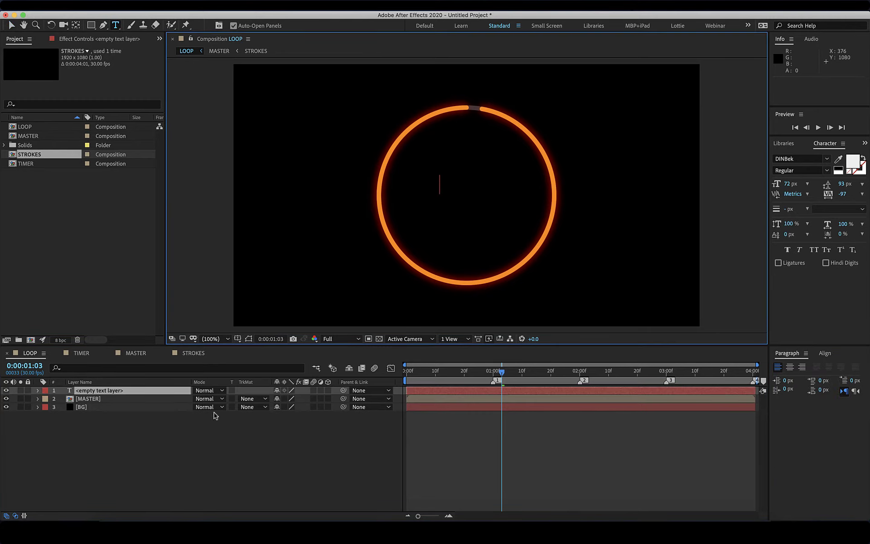
{"action": "type", "text": "00"}
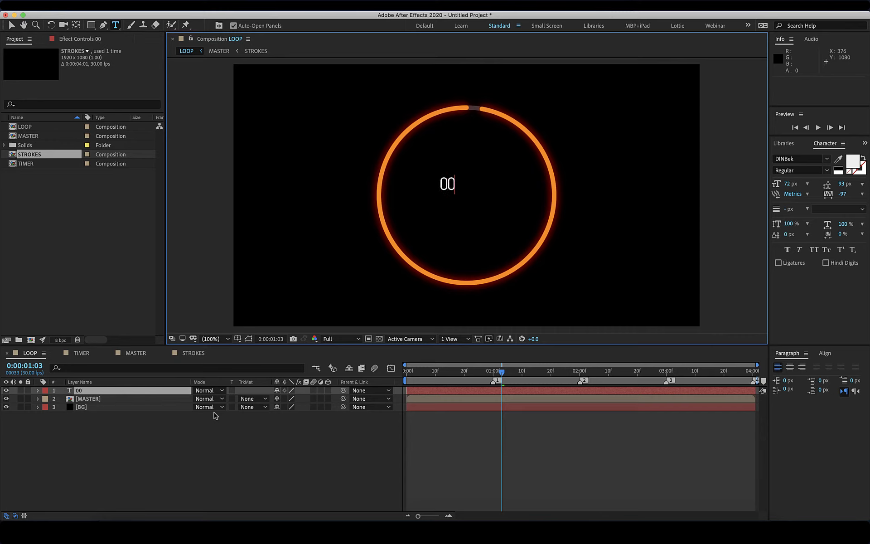
{"action": "type", "text": ":00s"}
{"action": "key", "text": "Escape"}
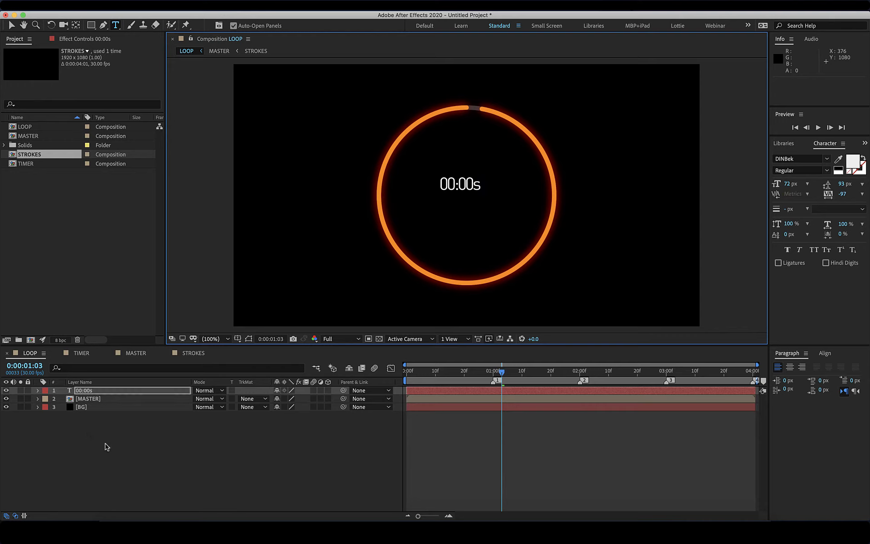
{"action": "key", "text": "s"}
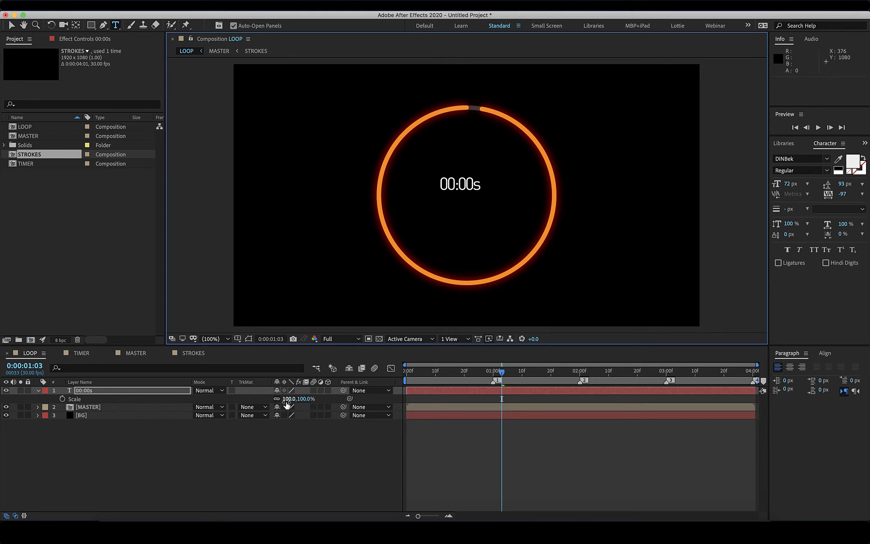
{"action": "left_click_drag", "start_coordinate": [288, 398], "coordinate": [557, 399]}
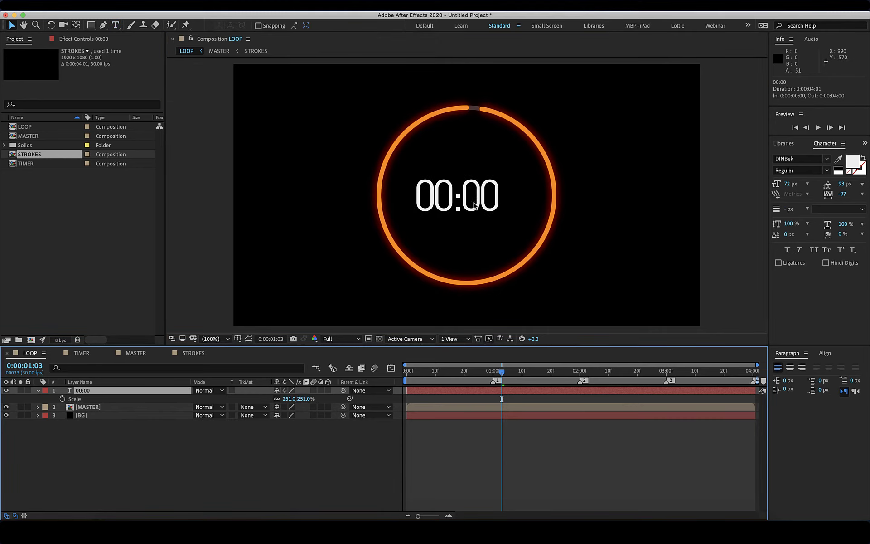
Centre the 00:00 text horizontally and vertically in the composition and collapse its layer.
{"action": "left_click_drag", "start_coordinate": [516, 230], "coordinate": [525, 233]}
{"action": "left_click", "coordinate": [825, 353]}
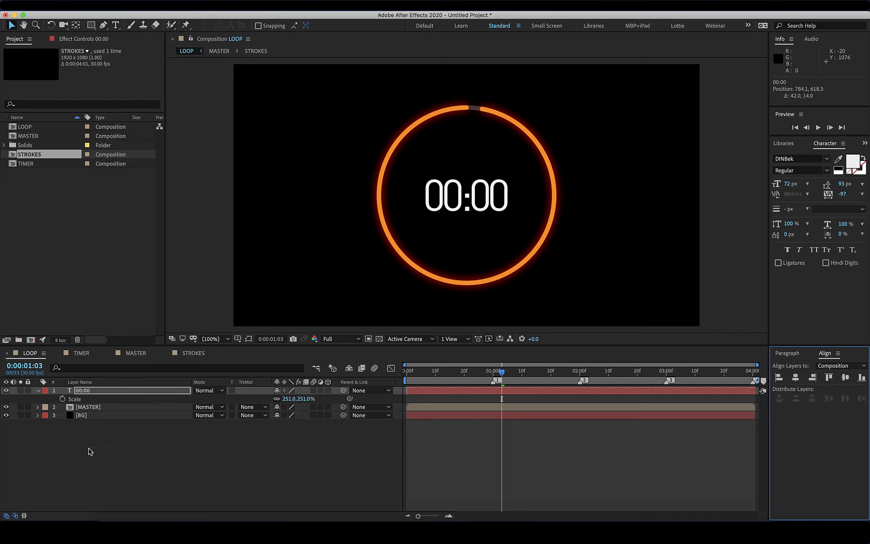
{"action": "left_click", "coordinate": [38, 391]}
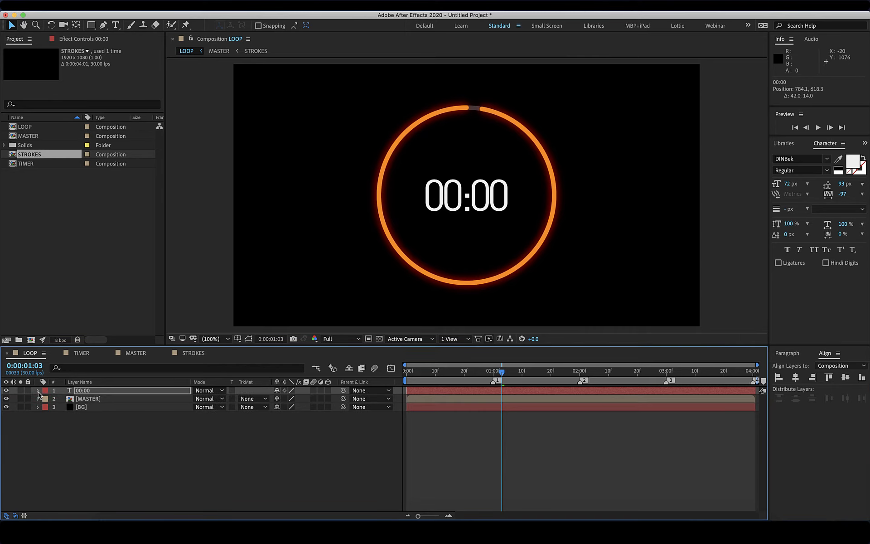
Paste the countdown expression beginning with st = 300; t = st - time; into the text layer's Source Text property.
{"action": "left_click", "coordinate": [39, 391]}
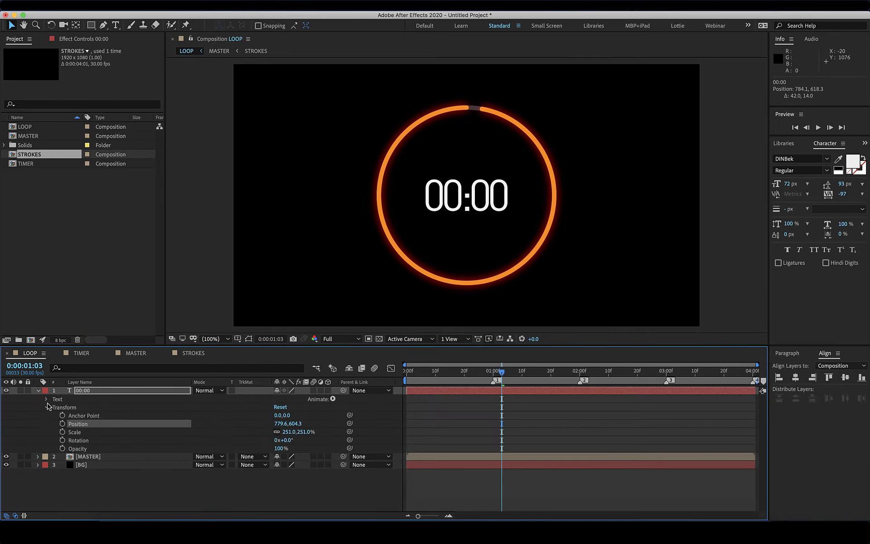
{"action": "left_click", "coordinate": [46, 399]}
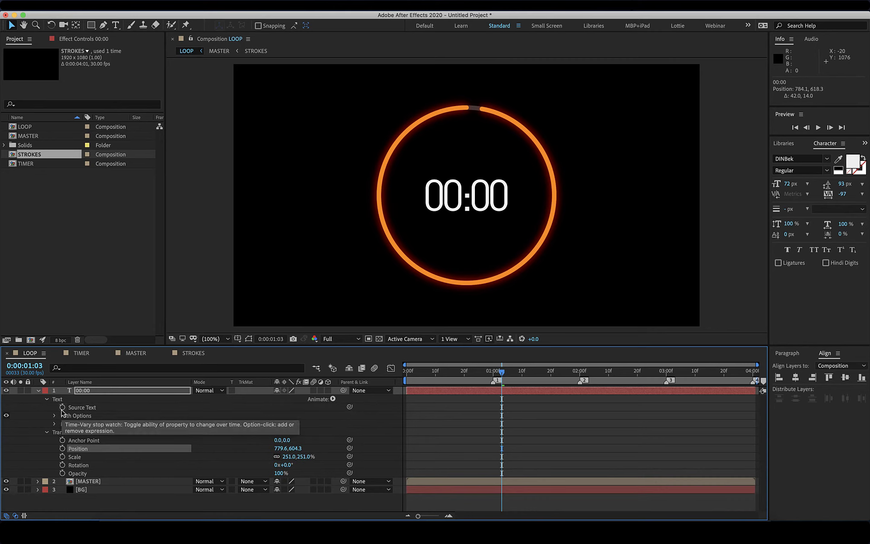
{"action": "left_click", "coordinate": [62, 408], "text": "alt"}
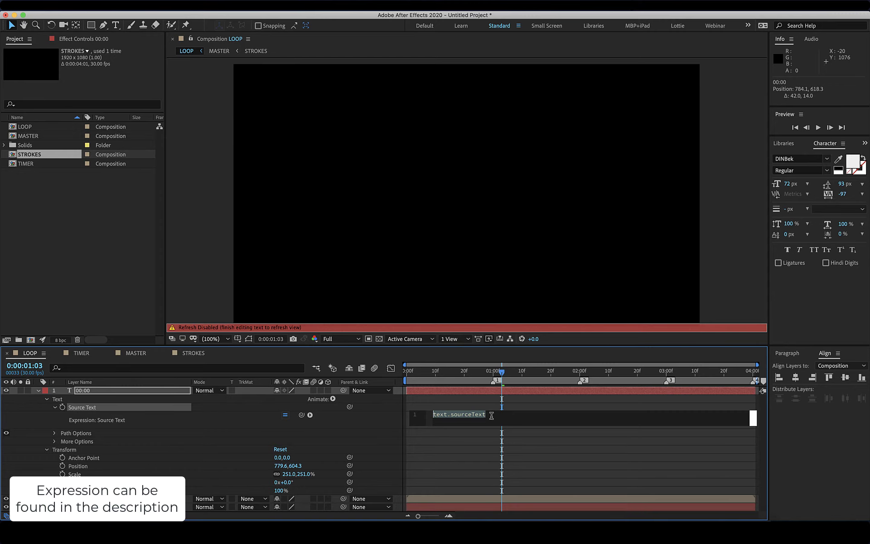
{"action": "key", "text": "super+v"}
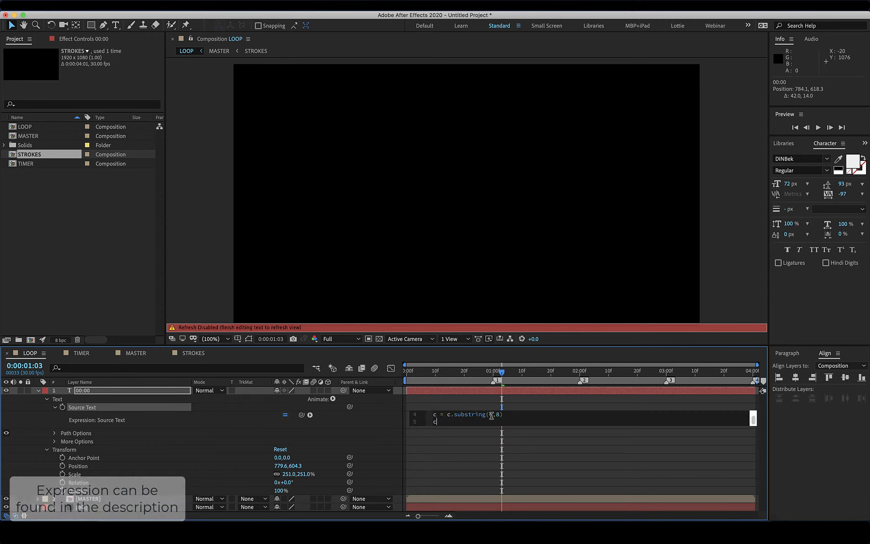
{"action": "left_click", "coordinate": [455, 446]}
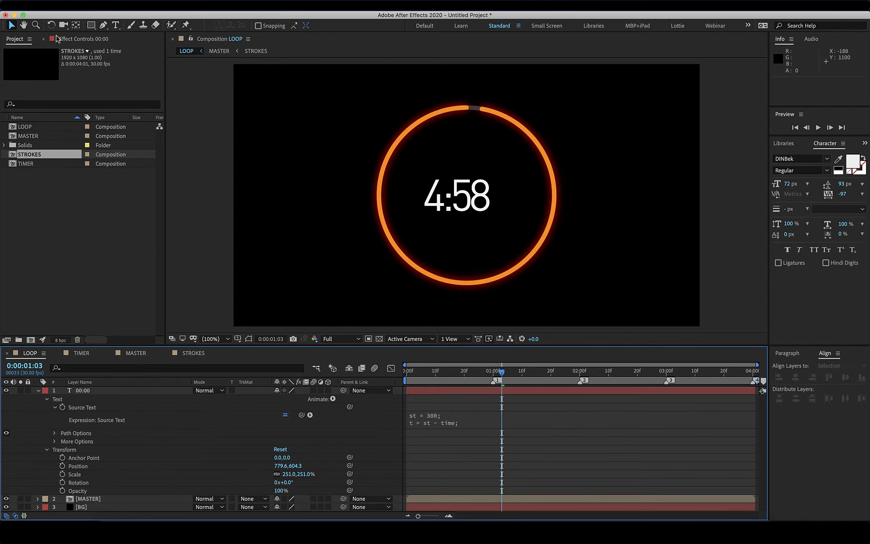
Nudge the countdown text horizontally to position 819.6, 604.3 so it sits centred inside the ring.
{"action": "left_click", "coordinate": [12, 26]}
{"action": "left_click", "coordinate": [468, 211]}
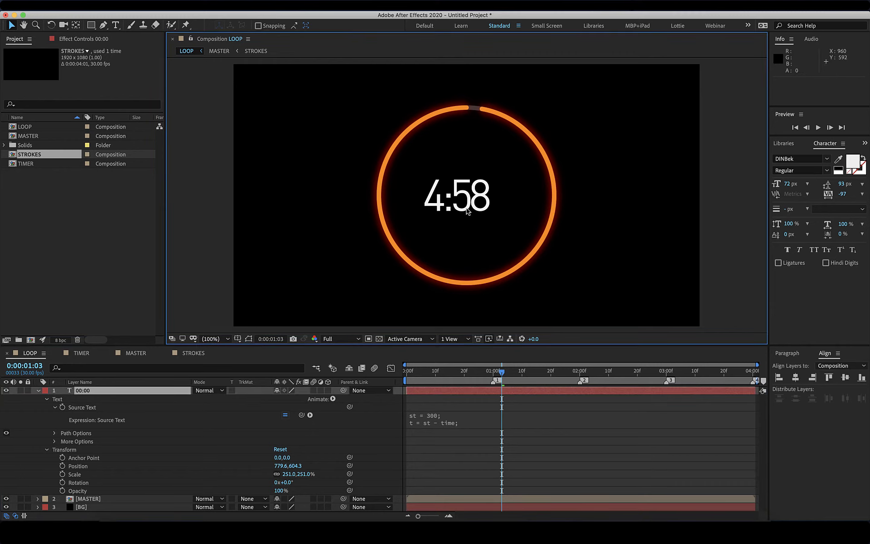
{"action": "key", "text": "shift+Right"}
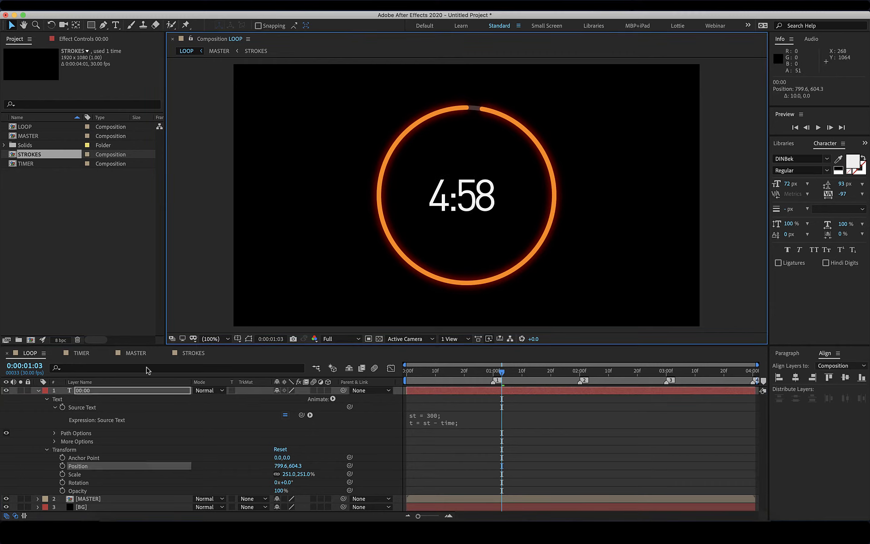
{"action": "key", "text": "shift+Right"}
{"action": "key", "text": "shift+Left"}
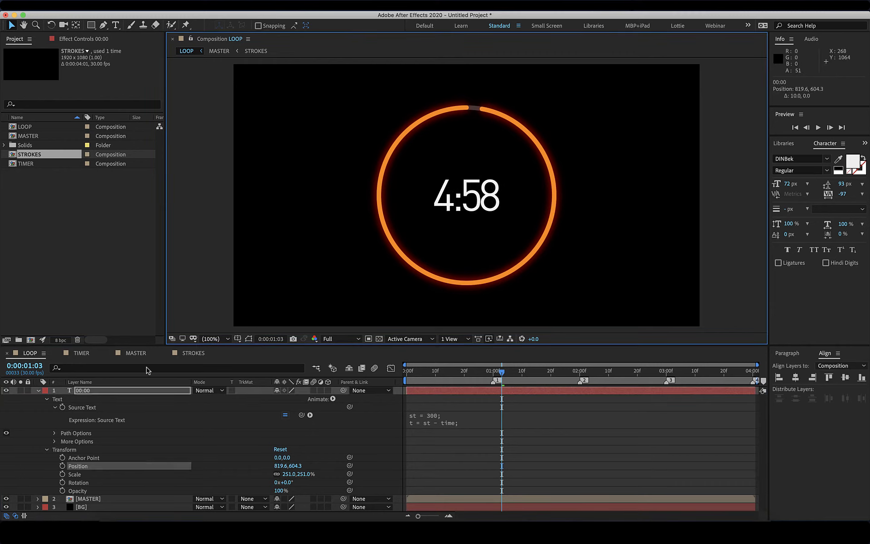
Preview the LOOP composition from its first frame to check the countdown inside the pulsing ring.
{"action": "key", "text": "Home"}
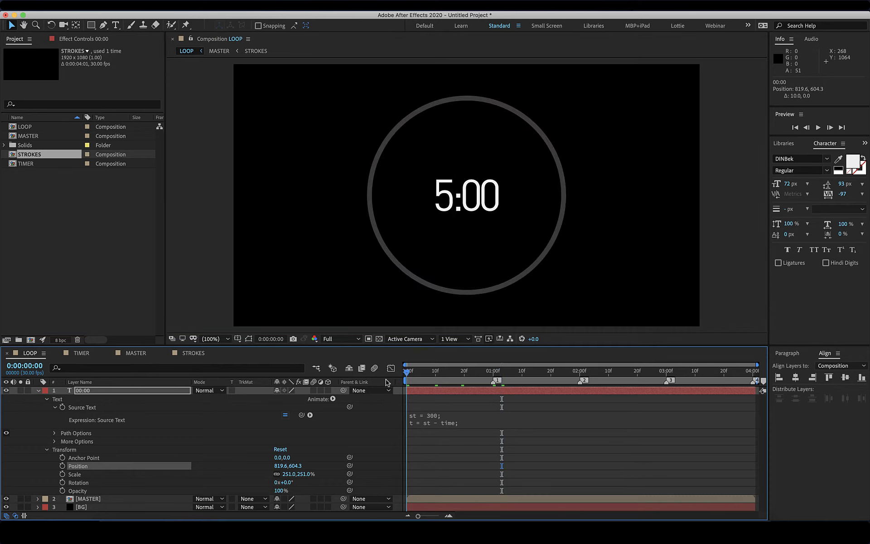
{"action": "key", "text": "space"}
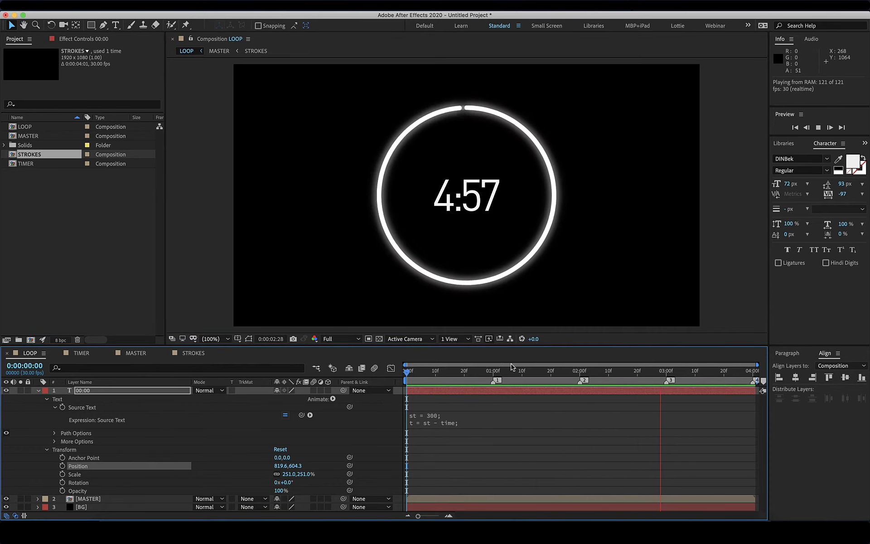
{"action": "key", "text": "space"}
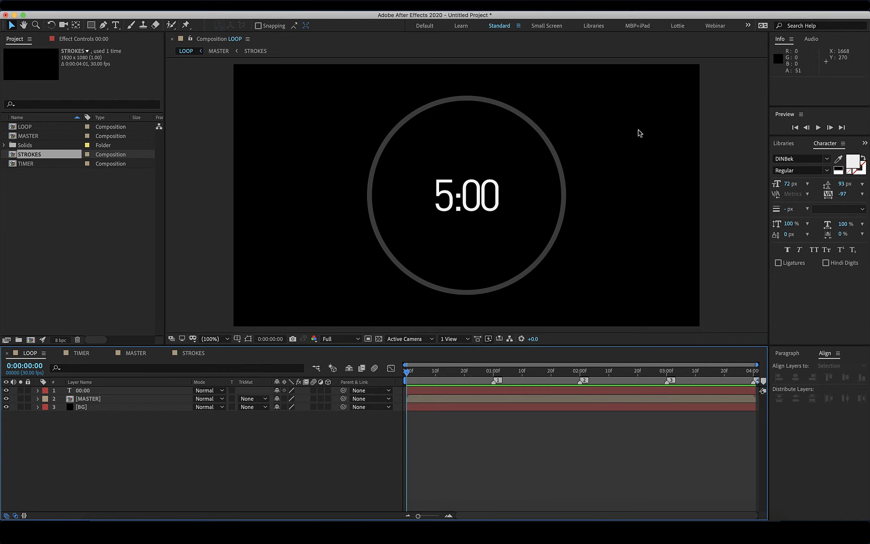
Create a 1920 x 1080 px orange solid layer in the LOOP composition.
{"action": "right_click", "coordinate": [161, 437]}
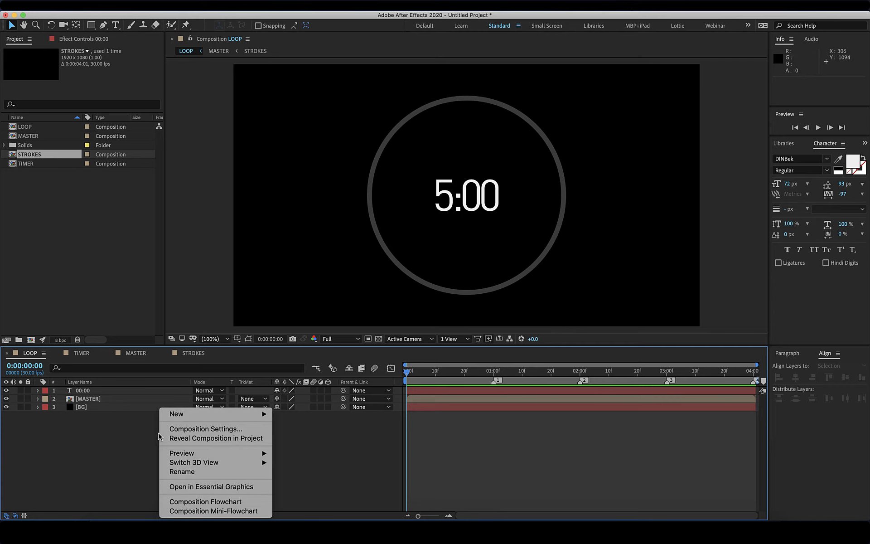
{"action": "mouse_move", "coordinate": [172, 420]}
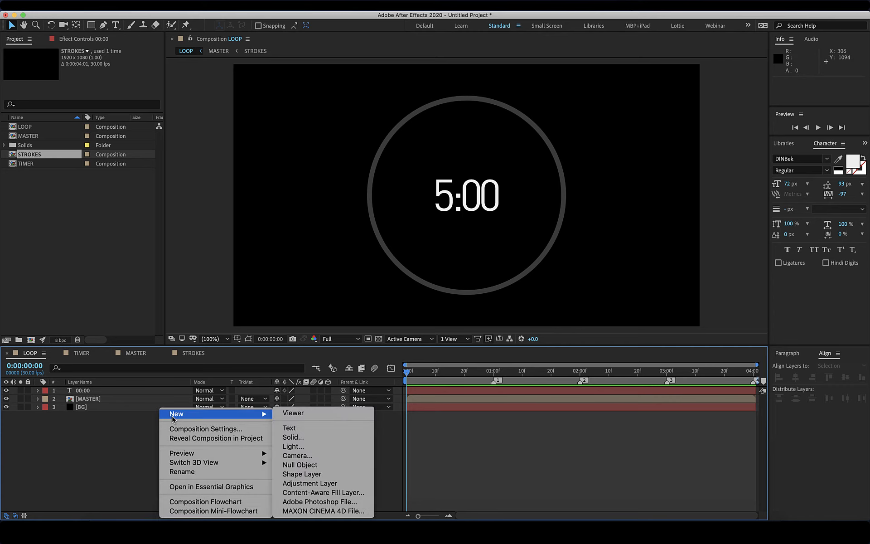
{"action": "left_click", "coordinate": [317, 439]}
{"action": "left_click_drag", "start_coordinate": [443, 254], "coordinate": [353, 225]}
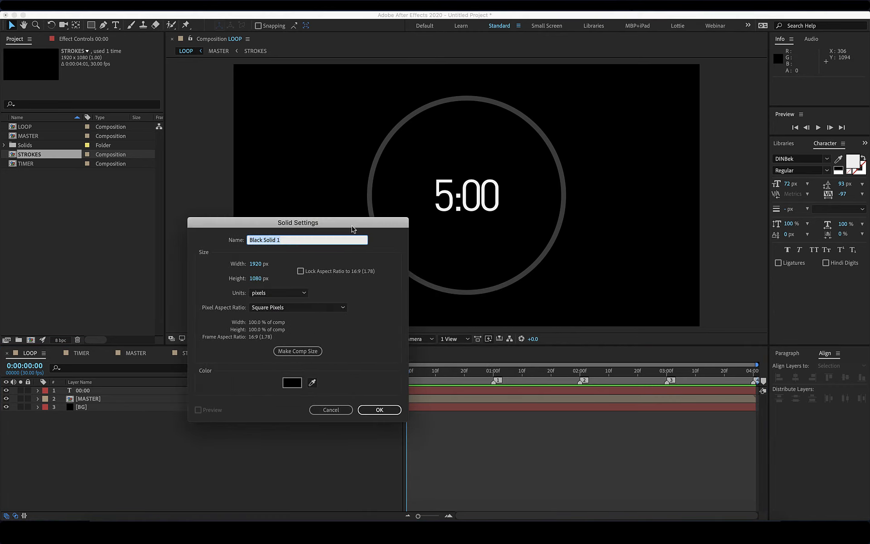
{"action": "left_click", "coordinate": [292, 384]}
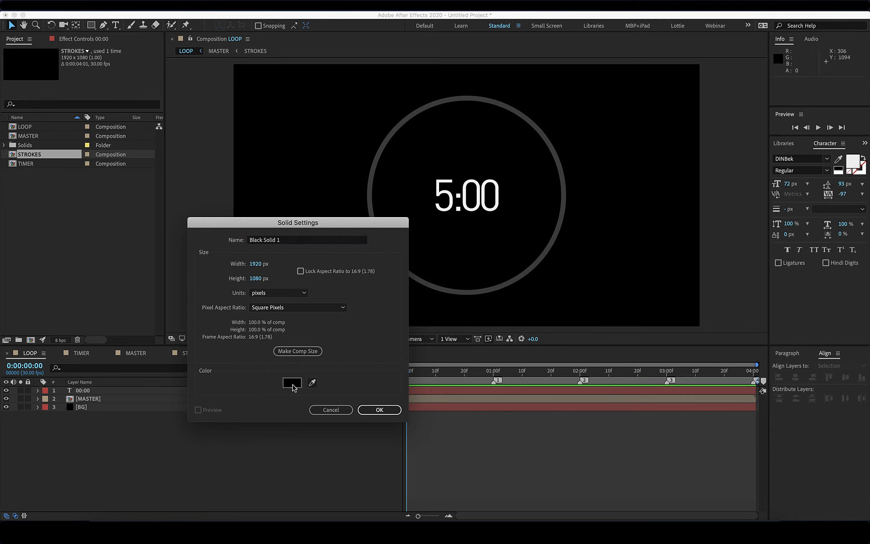
{"action": "left_click", "coordinate": [459, 348]}
{"action": "left_click_drag", "start_coordinate": [458, 348], "coordinate": [459, 340]}
{"action": "left_click", "coordinate": [440, 271]}
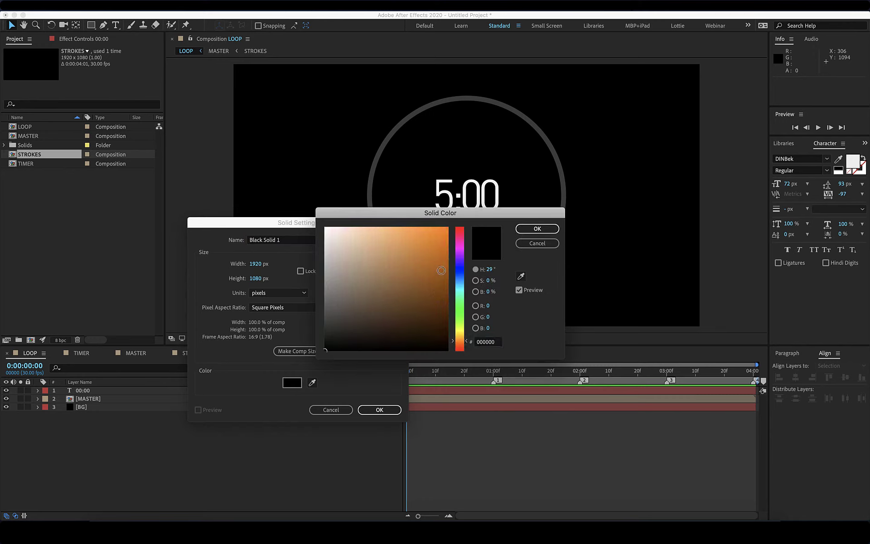
{"action": "key", "text": "Return"}
{"action": "left_click", "coordinate": [380, 409]}
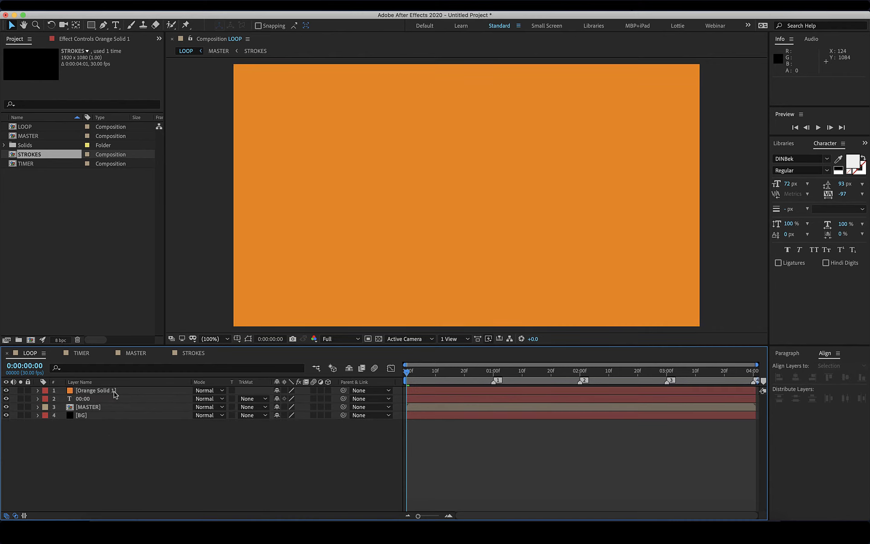
Show the Title/Action Safe guides and draw a circular mask of about 843 px radius on the orange solid, centred in the frame.
{"action": "left_click", "coordinate": [115, 391]}
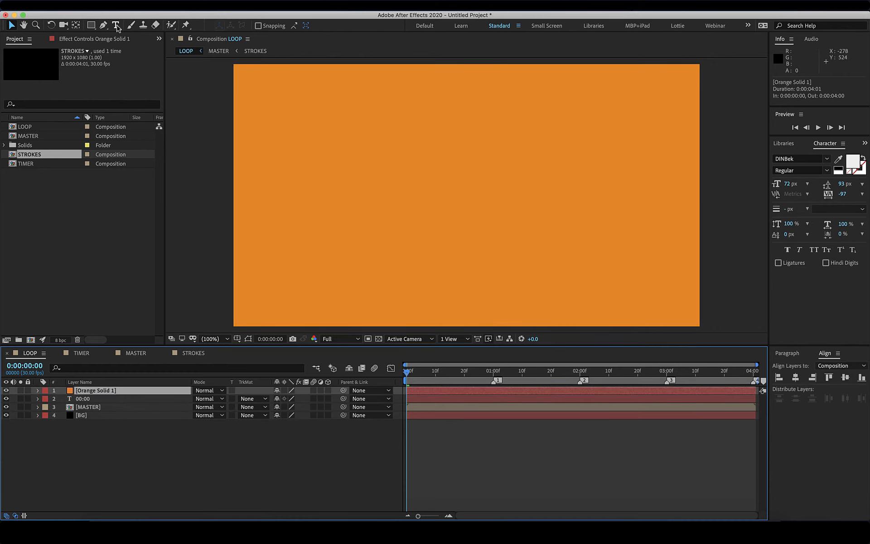
{"action": "left_click", "coordinate": [91, 25]}
{"action": "left_click", "coordinate": [128, 47]}
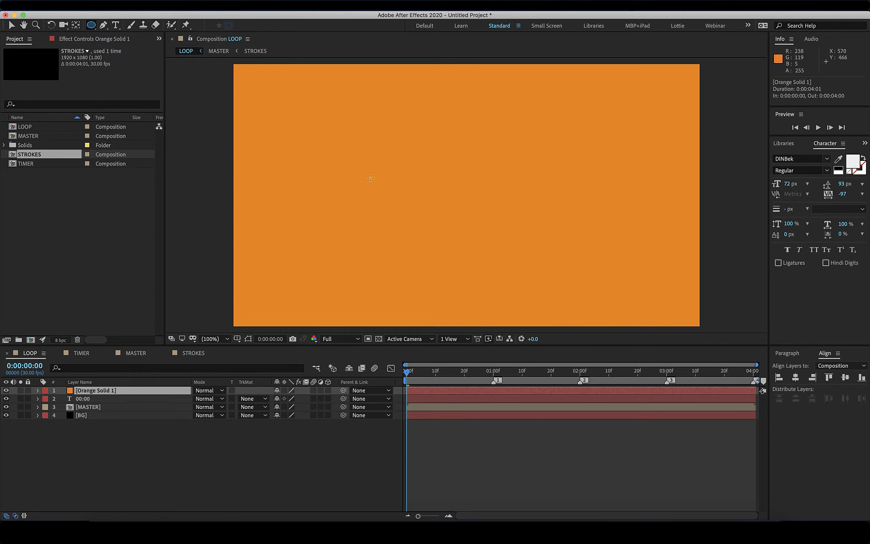
{"action": "left_click", "coordinate": [237, 339]}
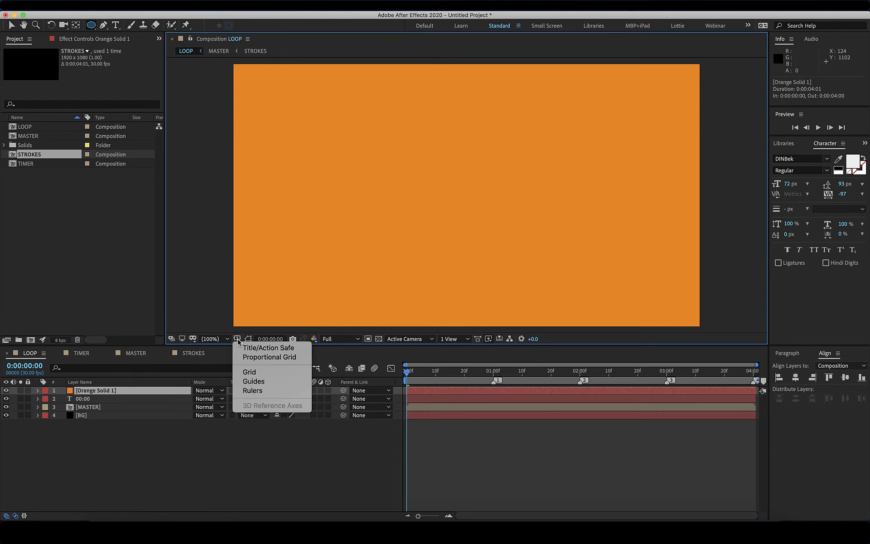
{"action": "left_click", "coordinate": [257, 347]}
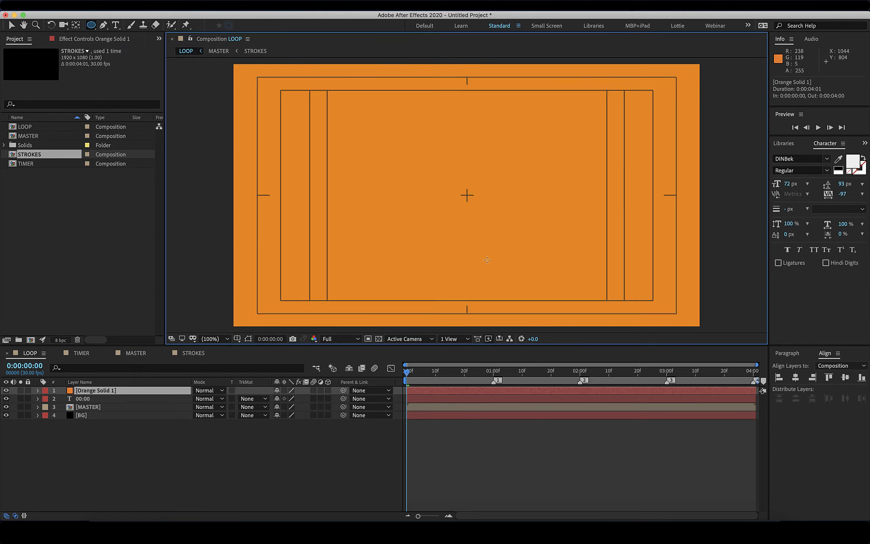
{"action": "left_click", "coordinate": [467, 195]}
{"action": "left_click_drag", "start_coordinate": [466, 196], "coordinate": [685, 108]}
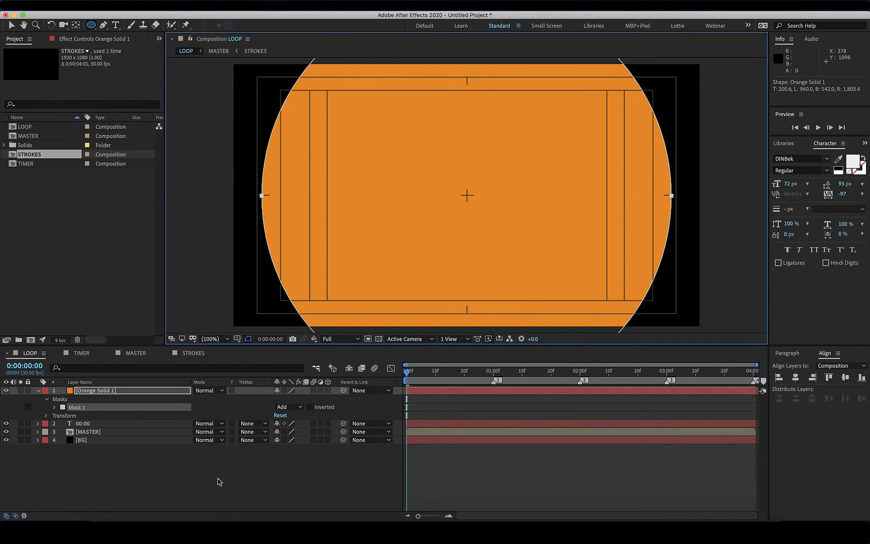
Set the orange solid's circular mask to Subtract so the ring and timer show through it.
{"action": "left_click", "coordinate": [282, 407]}
{"action": "left_click", "coordinate": [298, 435]}
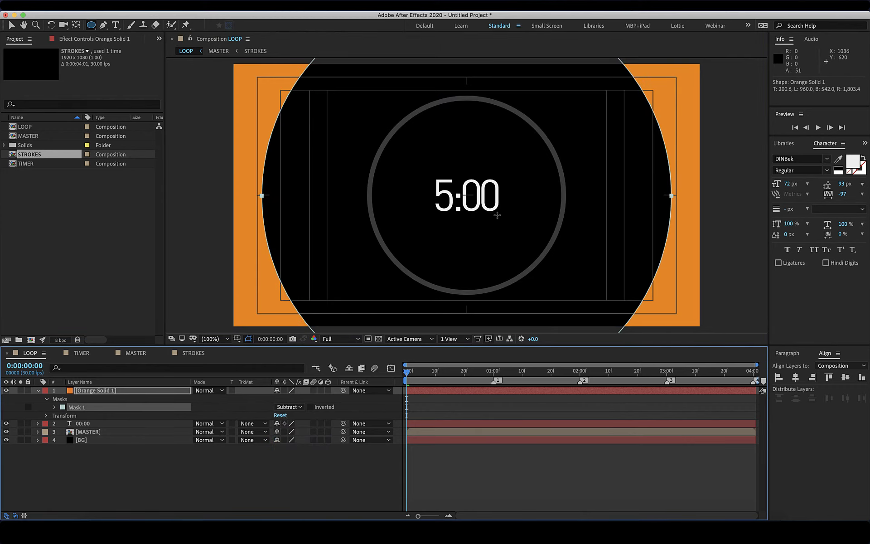
{"action": "key", "text": "comma"}
{"action": "key", "text": "comma"}
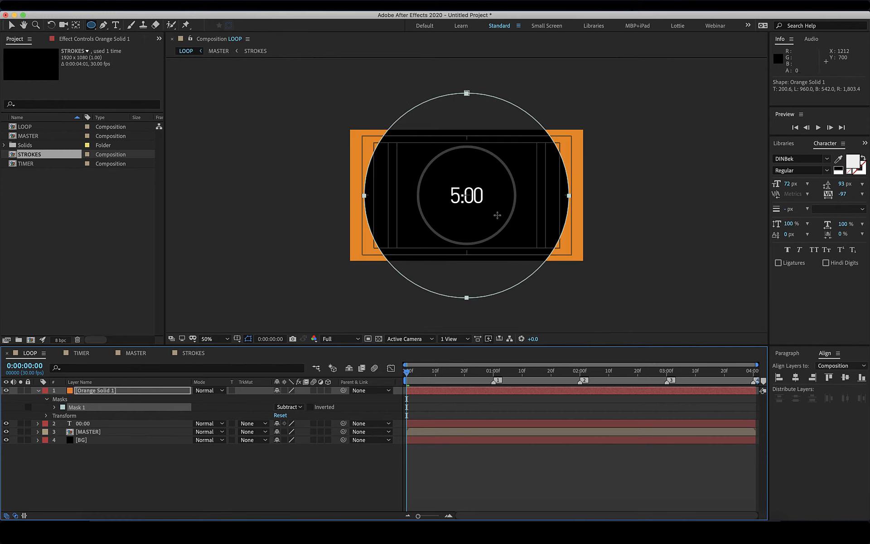
Deselect the orange solid, hide the Title/Action Safe guides and preview the masked loop.
{"action": "key", "text": "F2"}
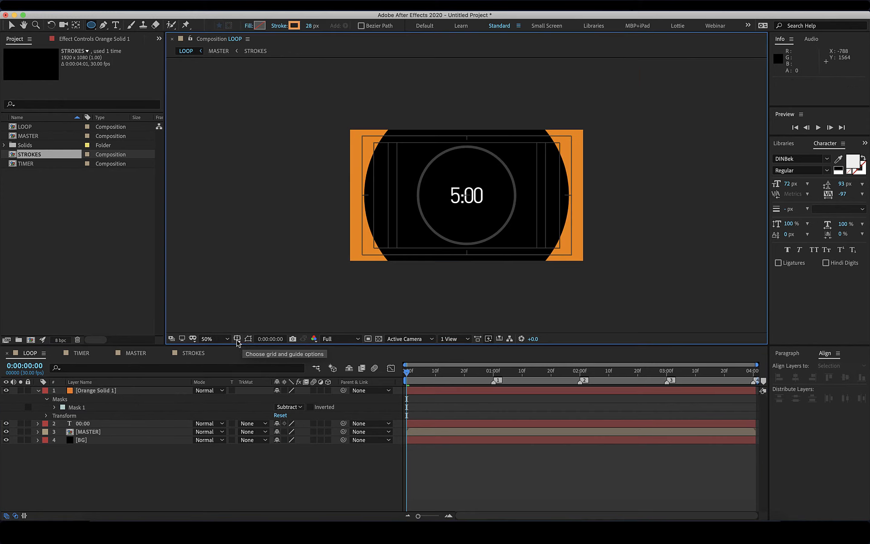
{"action": "left_click", "coordinate": [237, 340]}
{"action": "left_click", "coordinate": [260, 366]}
{"action": "key", "text": "period"}
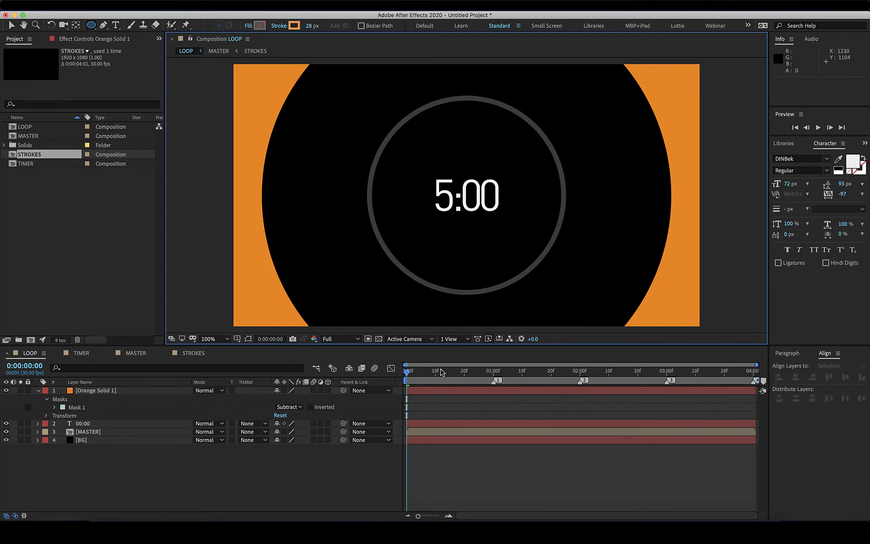
{"action": "key", "text": "space"}
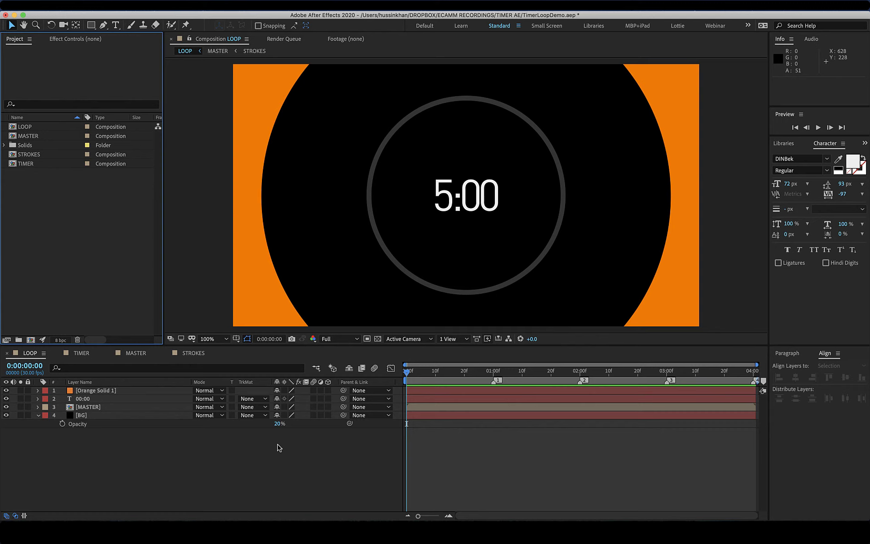
Turn on the transparency grid and set the BG layer's opacity to 50%.
{"action": "left_click", "coordinate": [137, 417]}
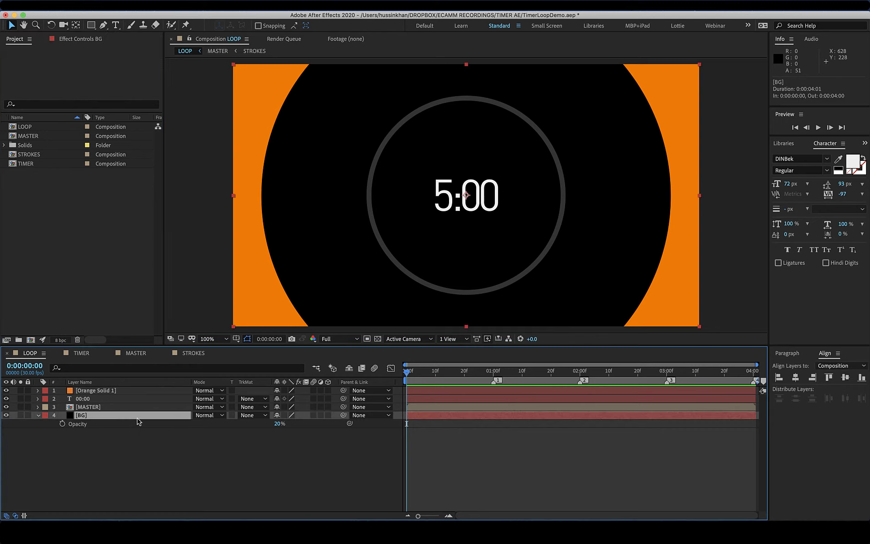
{"action": "left_click", "coordinate": [378, 339]}
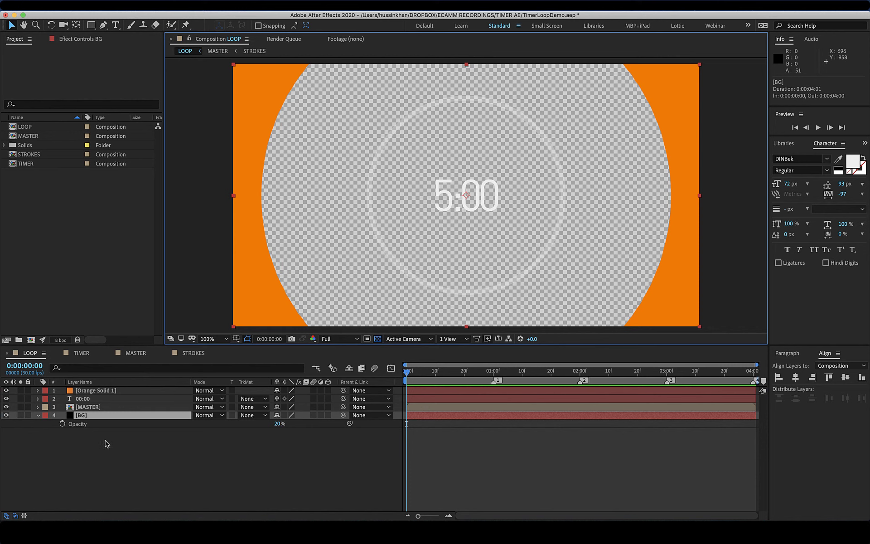
{"action": "left_click", "coordinate": [279, 424]}
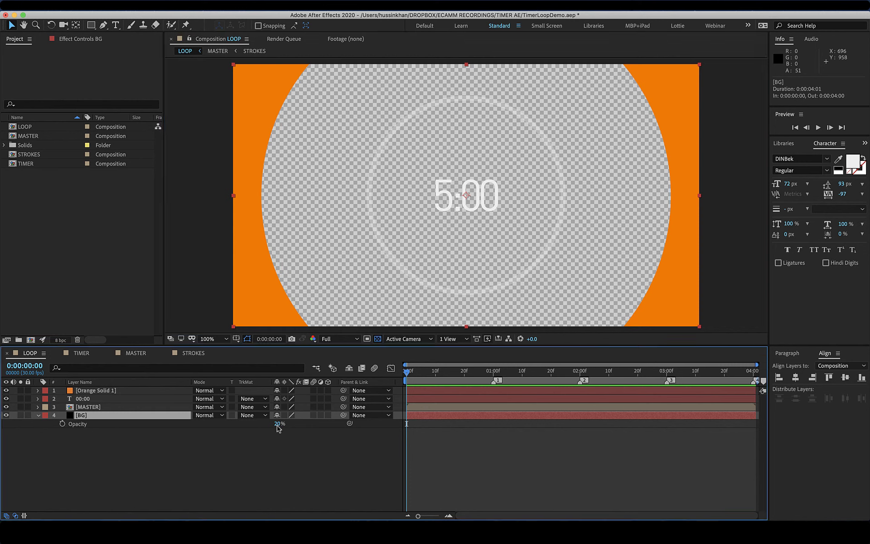
{"action": "type", "text": "5"}
{"action": "key", "text": "Return"}
{"action": "key", "text": "space"}
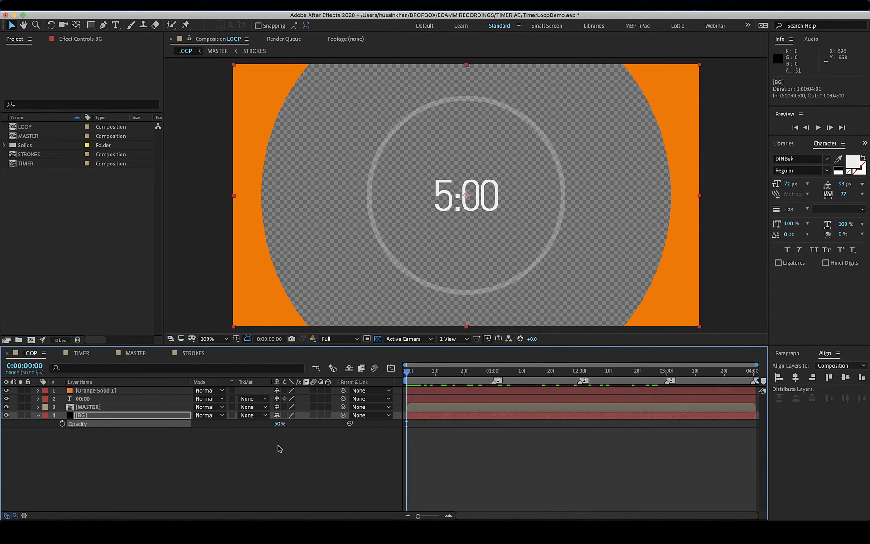
Add the LOOP composition to the render queue.
{"action": "left_click", "coordinate": [142, 7]}
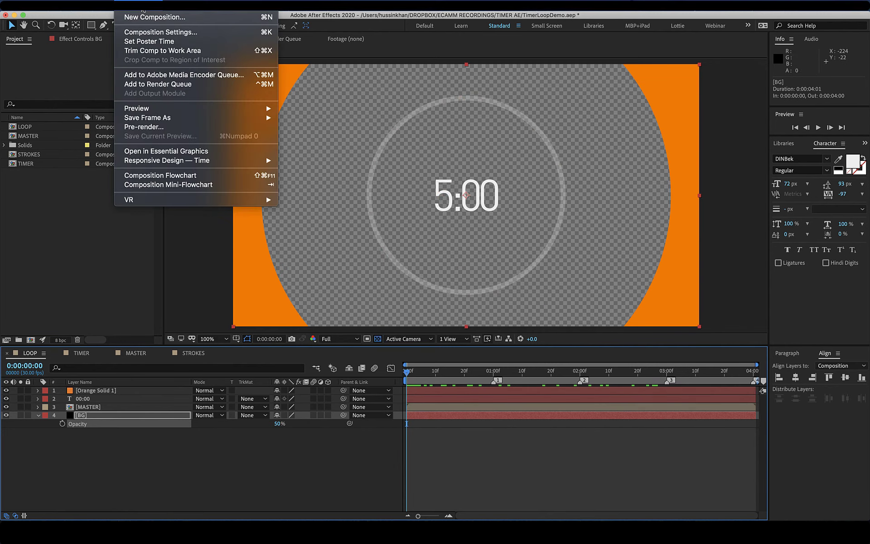
{"action": "left_click", "coordinate": [148, 85]}
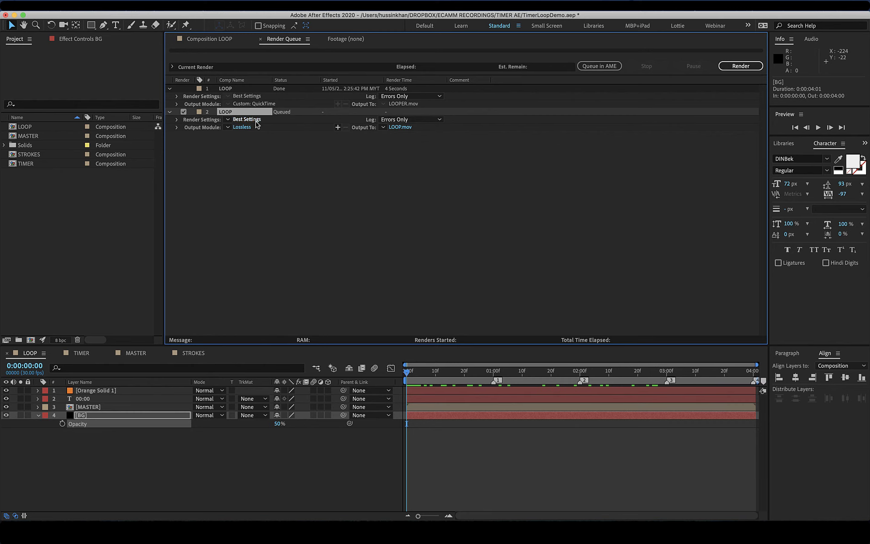
Set the queued LOOP render's output module to QuickTime format with the Apple ProRes 4444 video codec.
{"action": "left_click", "coordinate": [243, 127]}
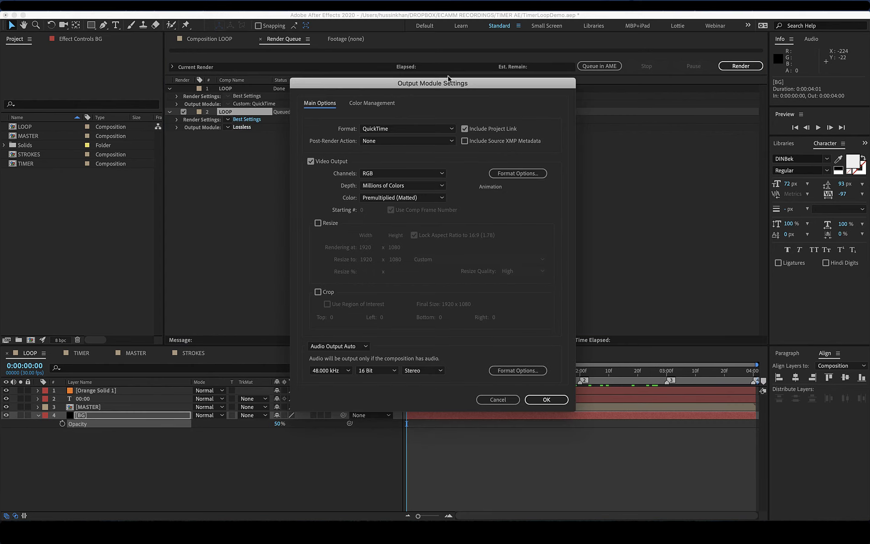
{"action": "left_click_drag", "start_coordinate": [449, 78], "coordinate": [447, 89]}
{"action": "left_click", "coordinate": [411, 140]}
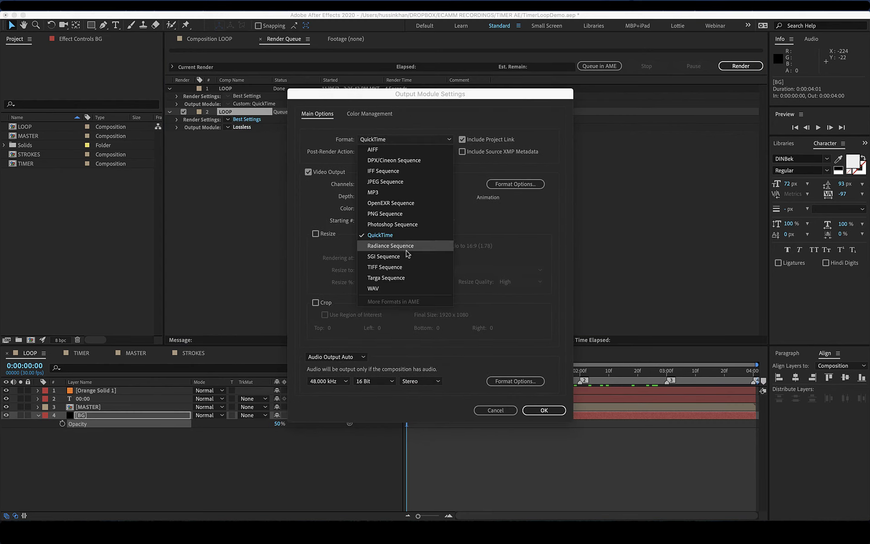
{"action": "left_click", "coordinate": [398, 235]}
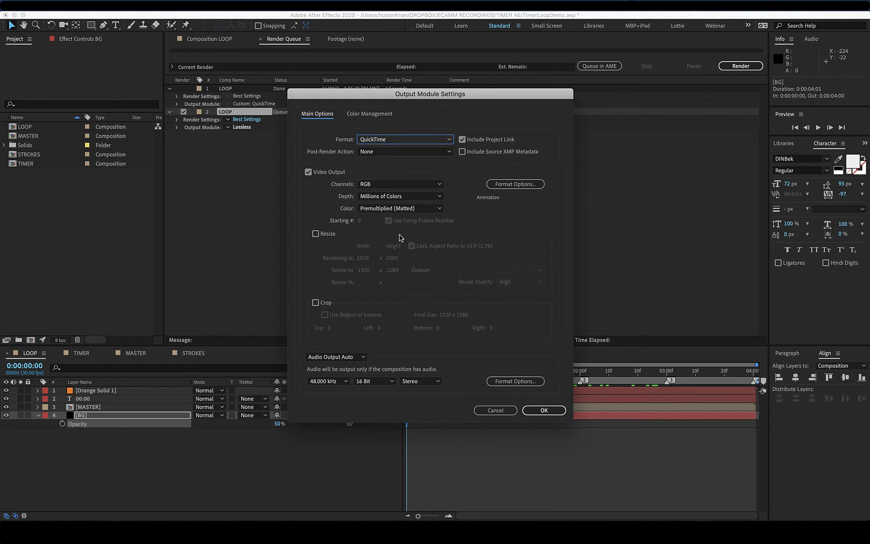
{"action": "left_click", "coordinate": [513, 187]}
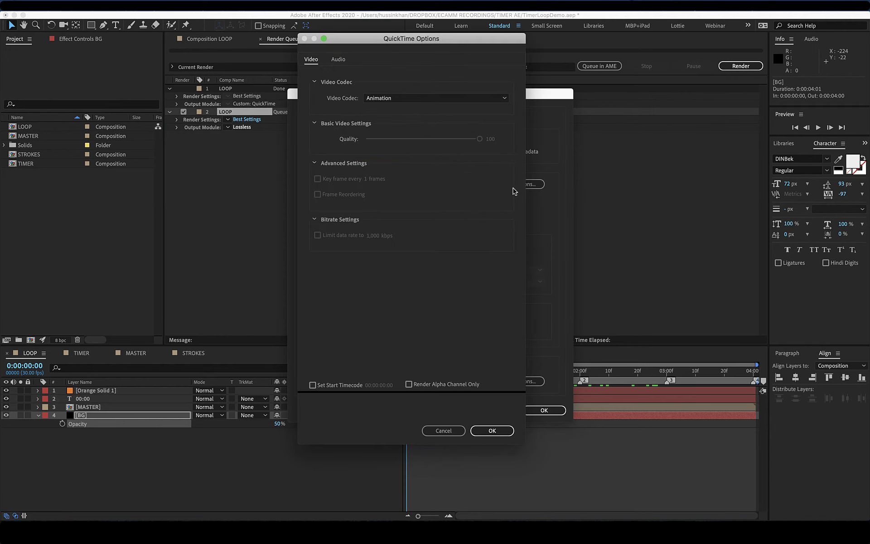
{"action": "left_click", "coordinate": [423, 100]}
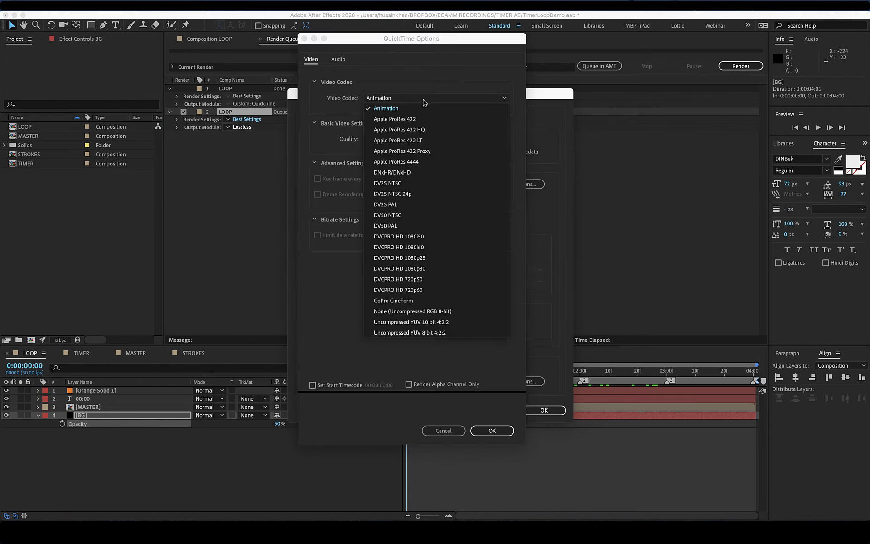
{"action": "left_click", "coordinate": [440, 163]}
{"action": "left_click", "coordinate": [488, 430]}
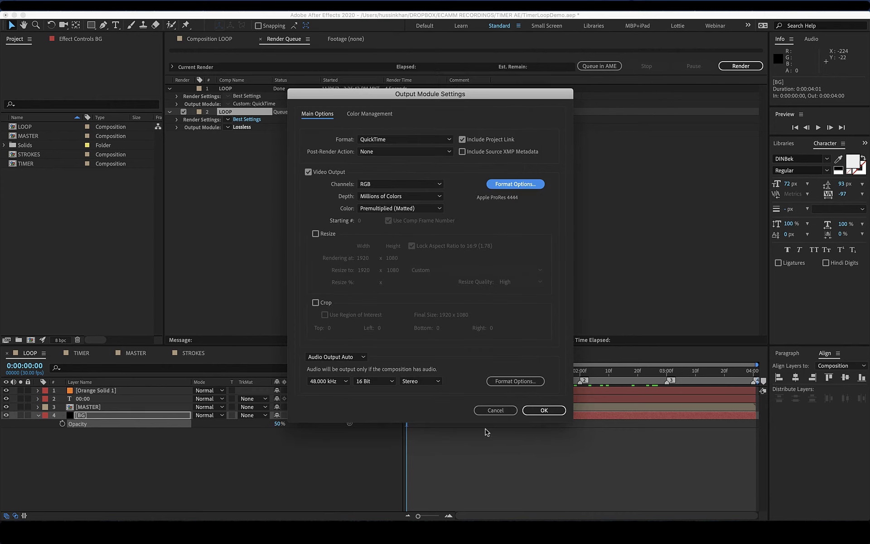
{"action": "left_click", "coordinate": [543, 410]}
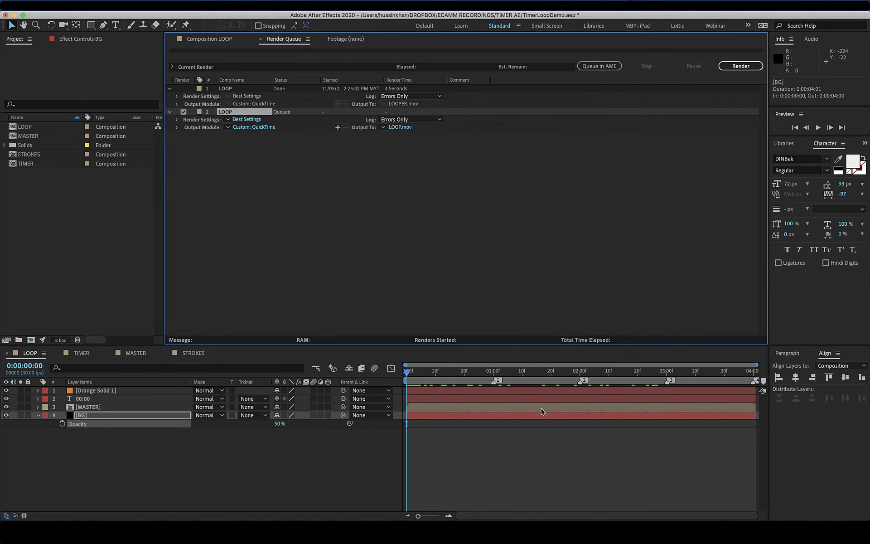
Set the queued LOOP output to LOOPER.mov on the Desktop, replacing the existing file, and render it.
{"action": "left_click", "coordinate": [401, 128]}
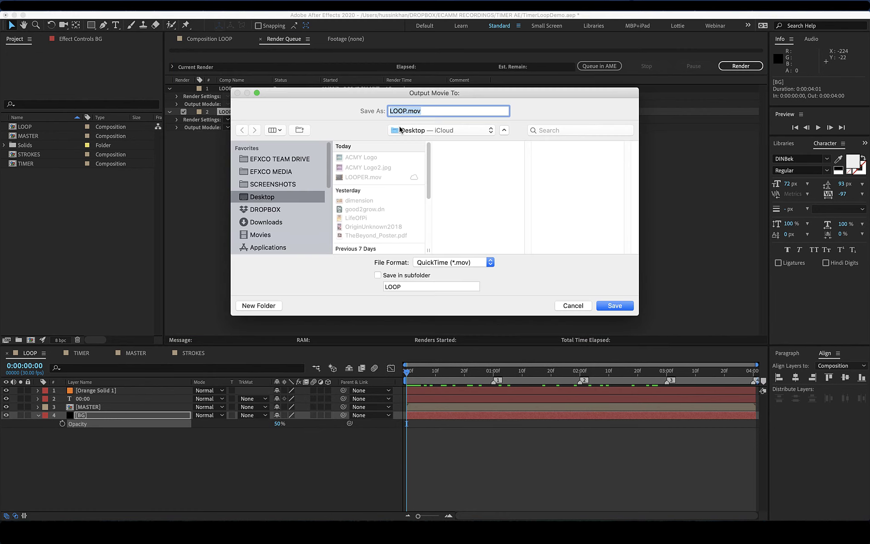
{"action": "left_click", "coordinate": [406, 110]}
{"action": "type", "text": "ER"}
{"action": "left_click", "coordinate": [618, 308]}
{"action": "left_click", "coordinate": [507, 157]}
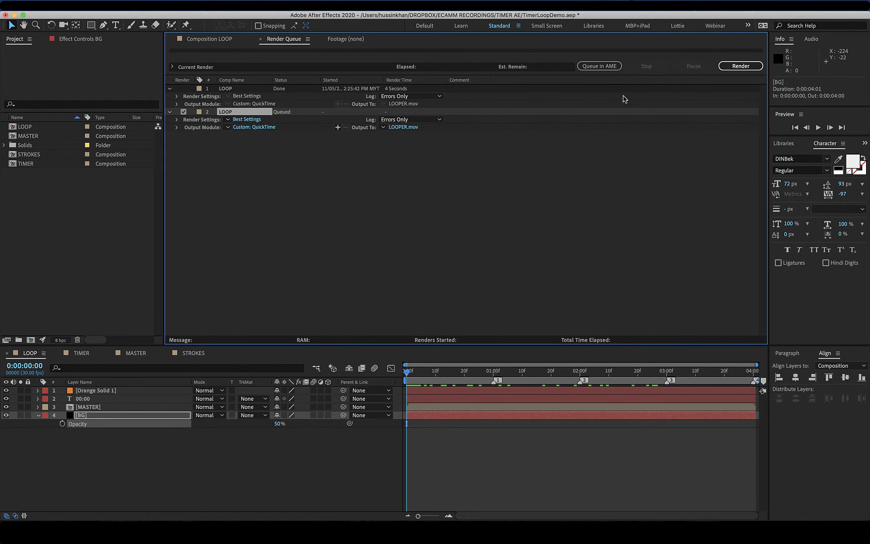
{"action": "left_click", "coordinate": [738, 66]}
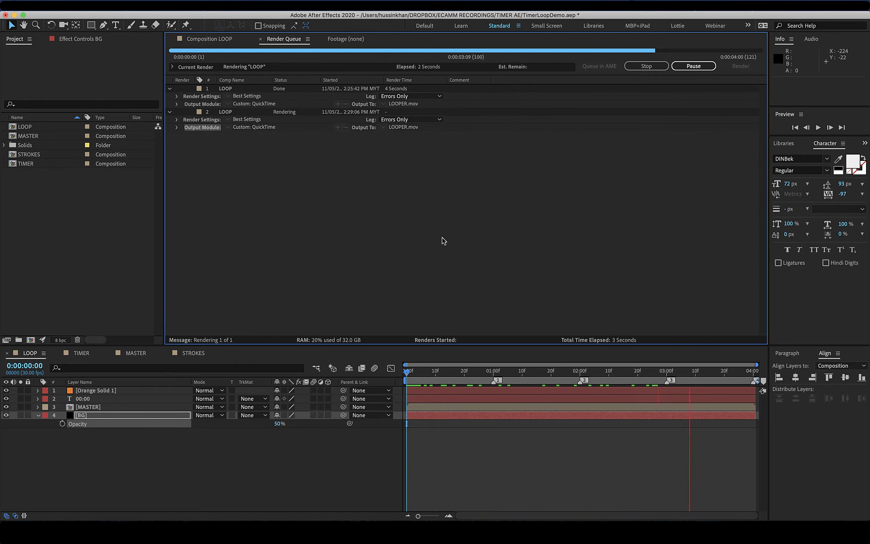
Import the rendered LOOPER.mov from the Desktop as footage and play it in the footage viewer.
{"action": "double_click", "coordinate": [107, 227]}
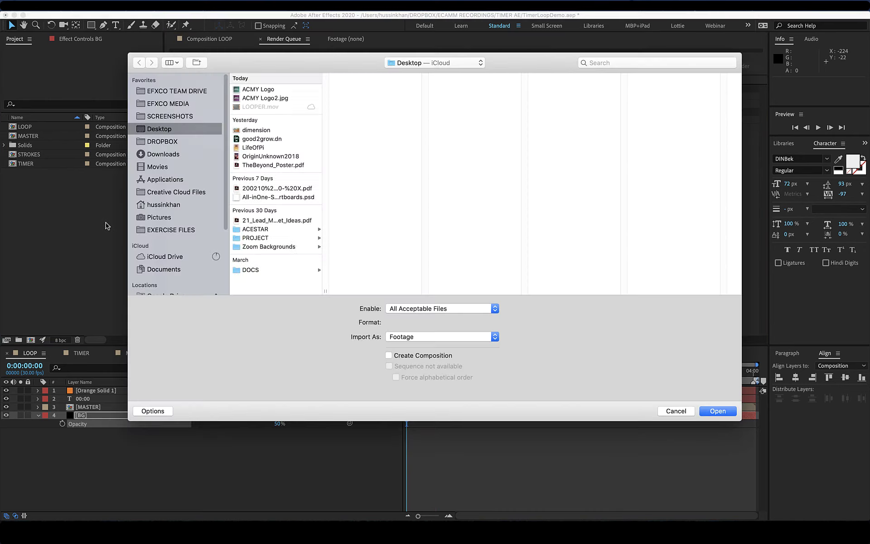
{"action": "left_click", "coordinate": [249, 108]}
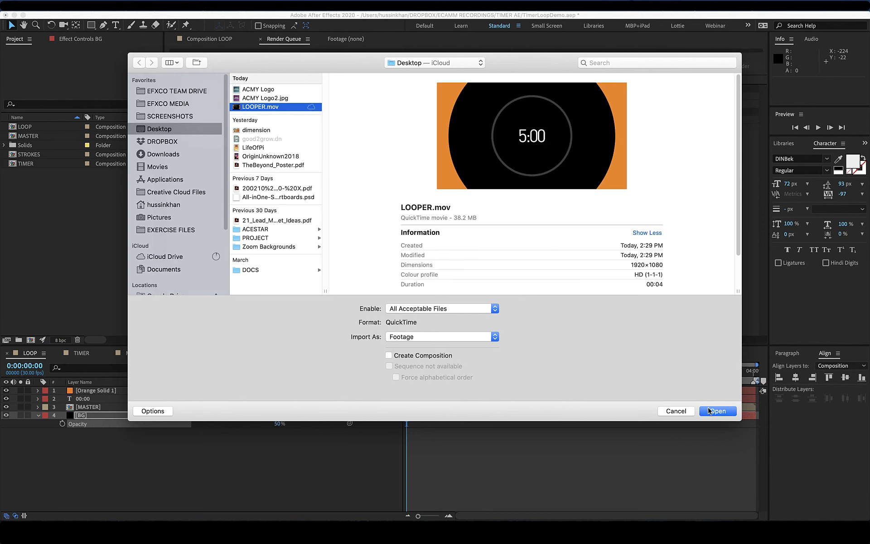
{"action": "left_click", "coordinate": [712, 411]}
{"action": "double_click", "coordinate": [35, 137]}
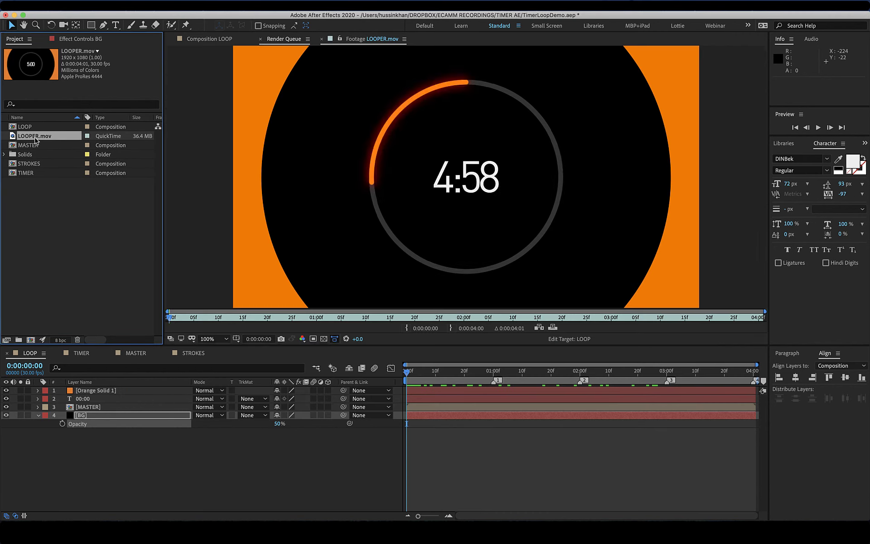
{"action": "key", "text": "space"}
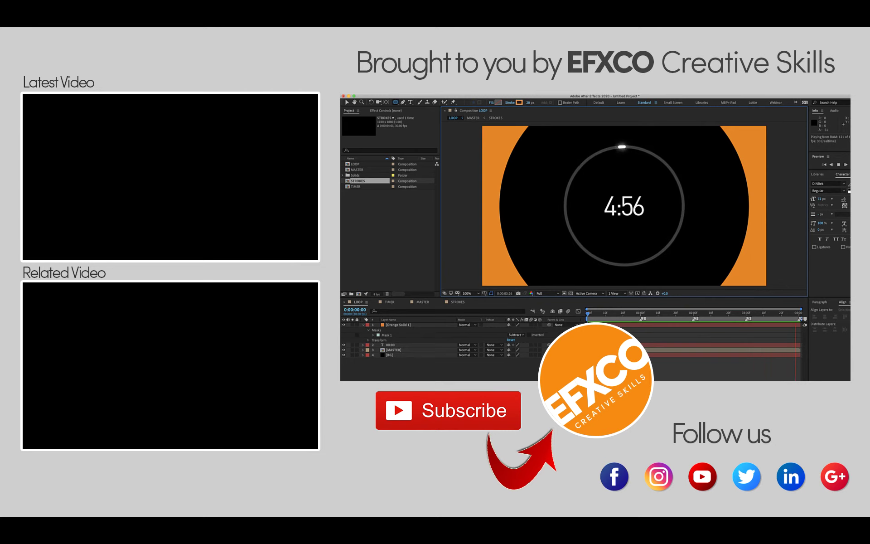
{"action": "left_click", "coordinate": [714, 94]}
{"action": "left_click", "coordinate": [715, 99]}
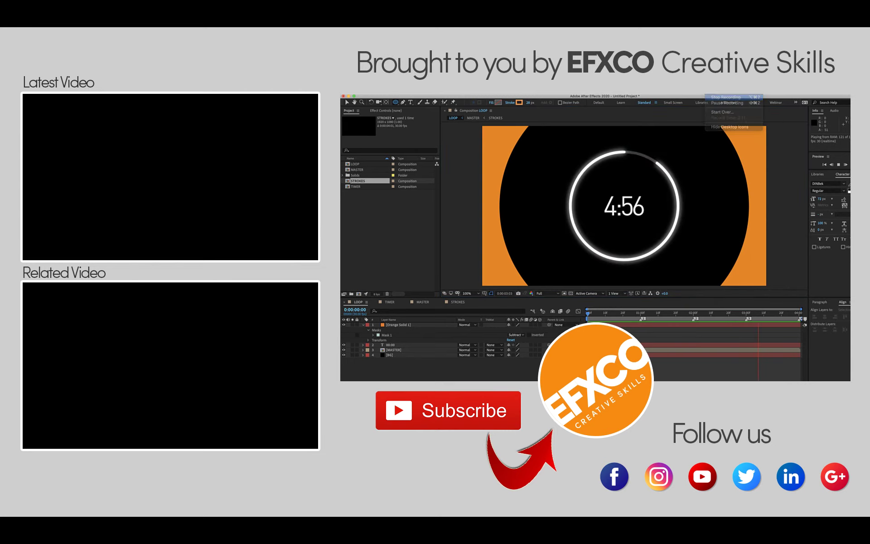